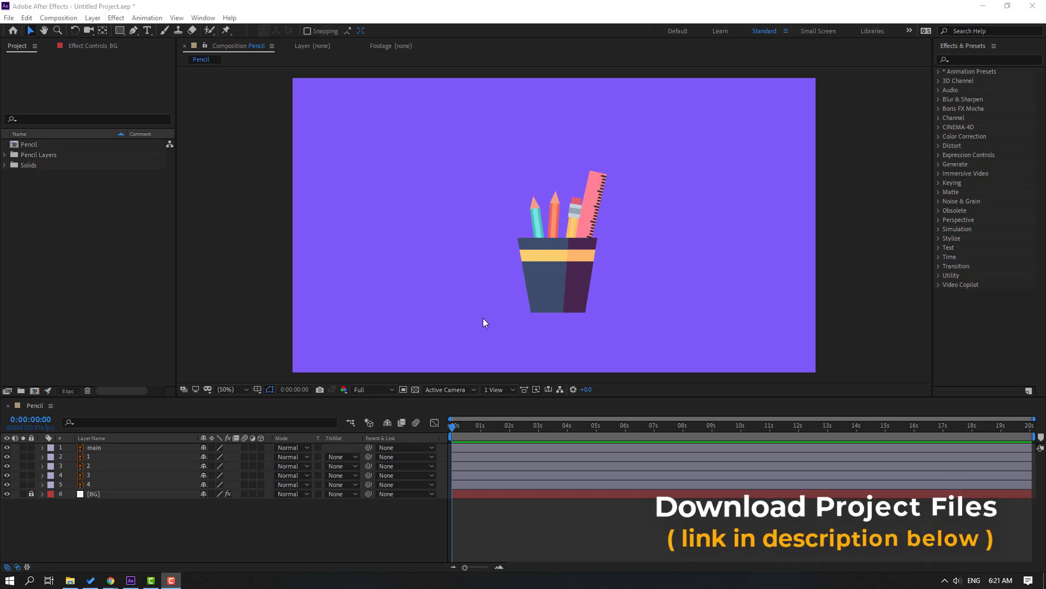
Step: Lock the main cup layer and solo layer 2, the teal pencil
left_click(97, 450)
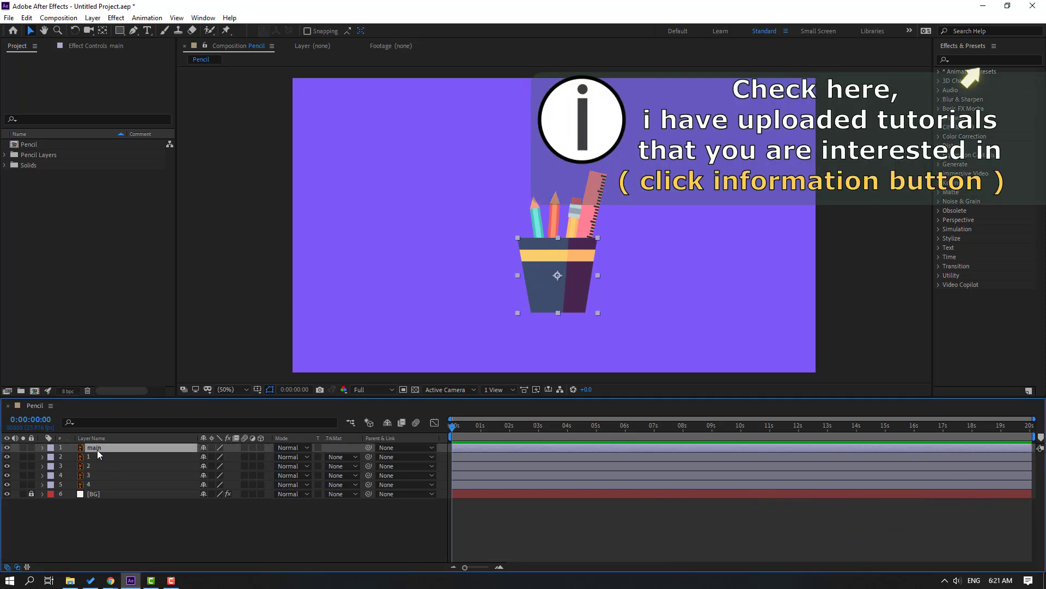
left_click(32, 447)
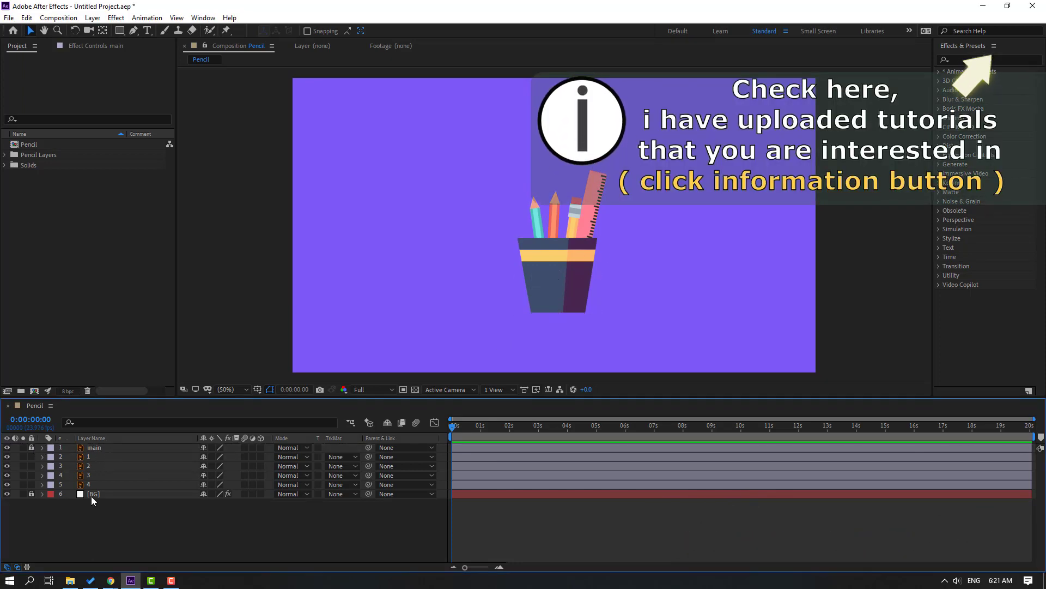
left_click(532, 207)
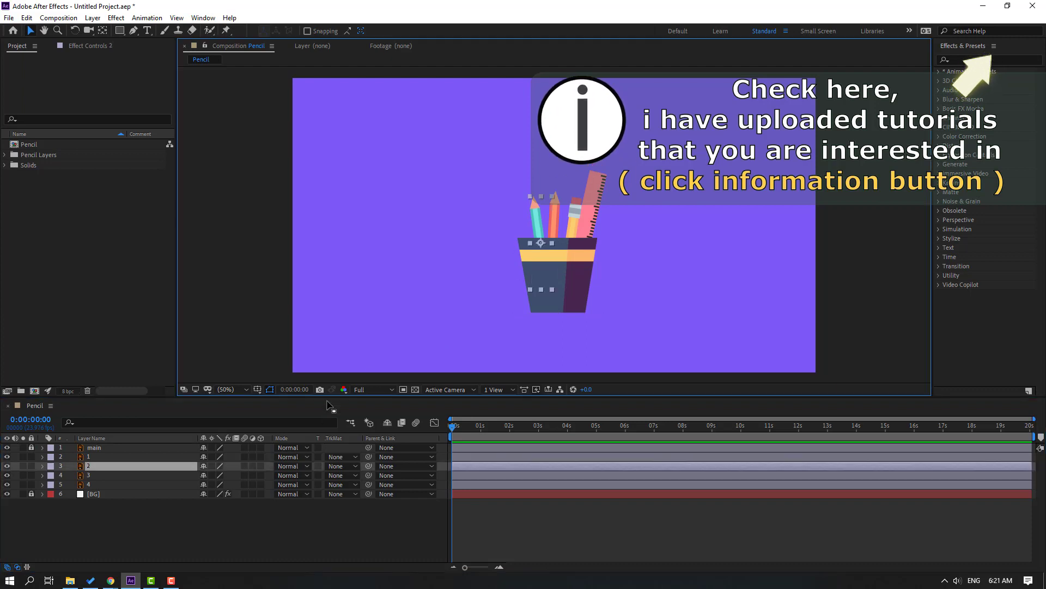
left_click(23, 466)
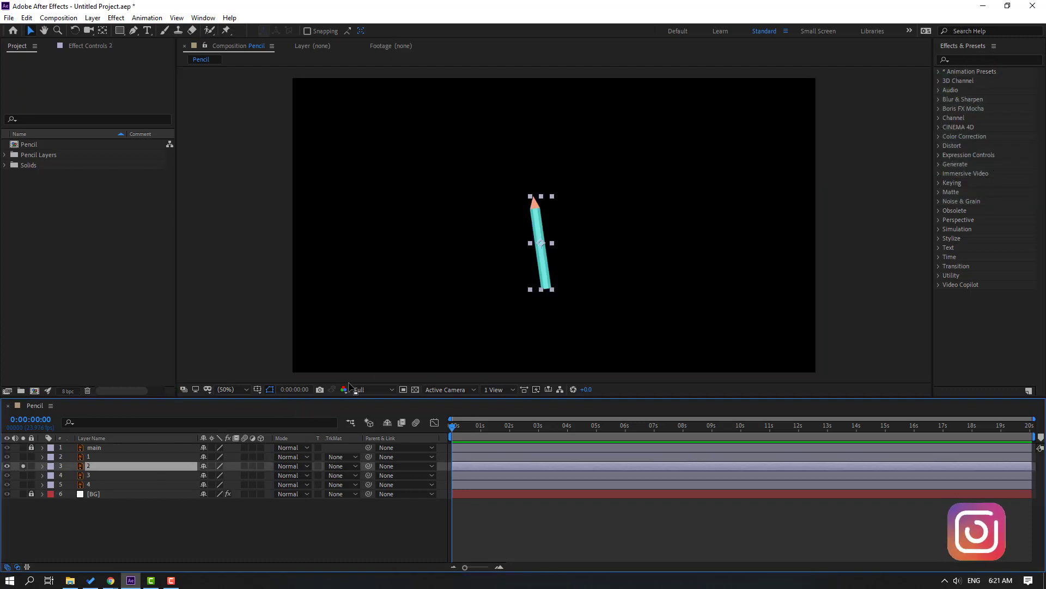
Step: Move the teal pencil's anchor point to the centre of its lower end with the Pan Behind tool
scroll(504, 313, "up", 2)
left_click(103, 30)
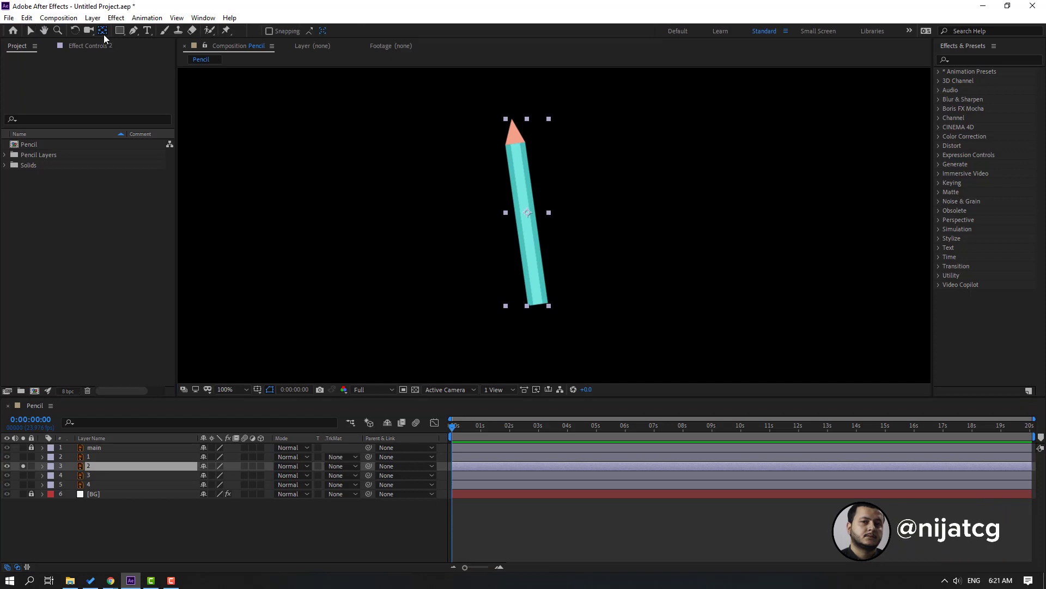
left_click_drag(527, 212, 537, 303)
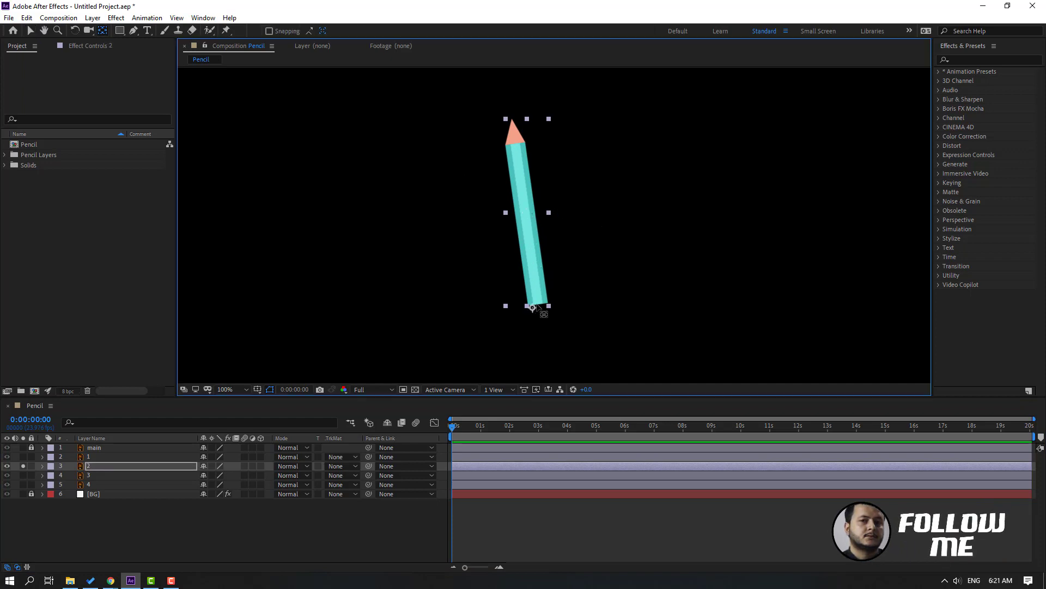
Step: Set the teal pencil's Rotation to 7° so that it stands upright
key("r")
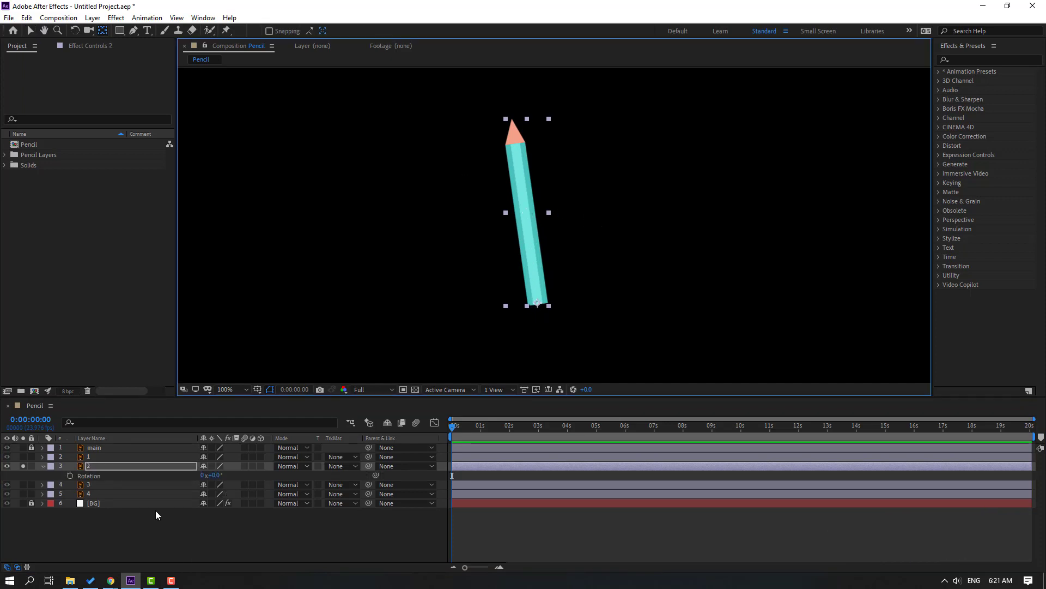
left_click_drag(221, 477, 219, 475)
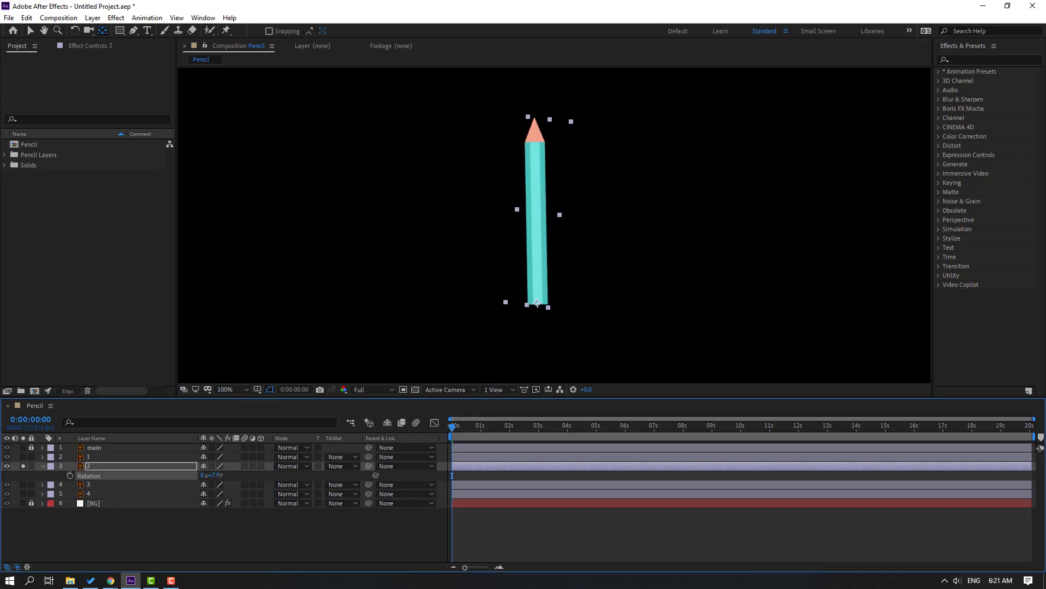
key("comma")
key("comma")
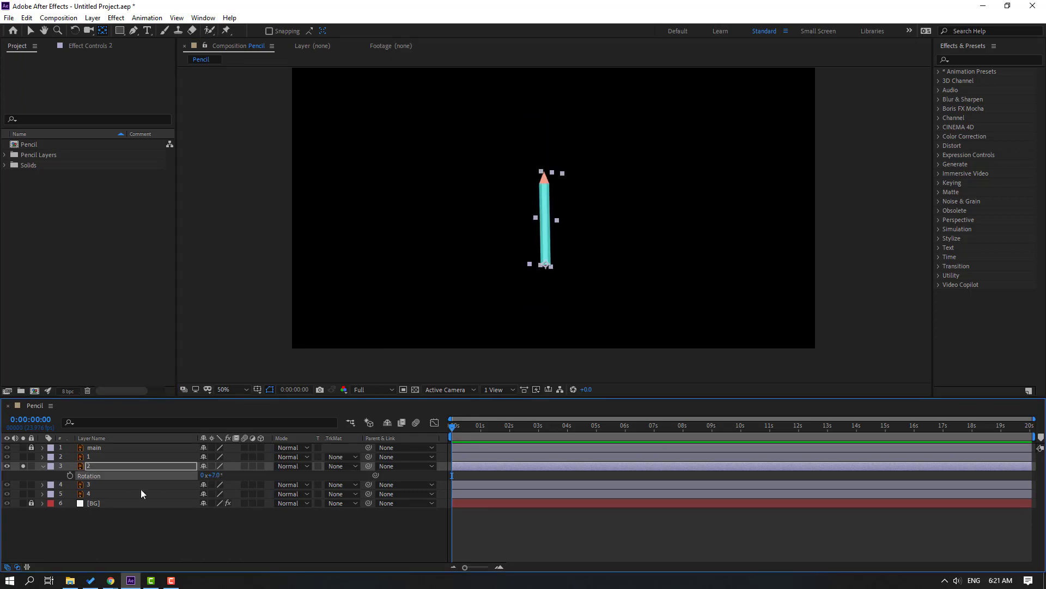
Step: Turn off solo for layer 2 and shift the teal pencil slightly so it sits inside the cup
left_click(23, 466)
left_click(30, 31)
key("period")
key("period")
left_click_drag(519, 187, 513, 200)
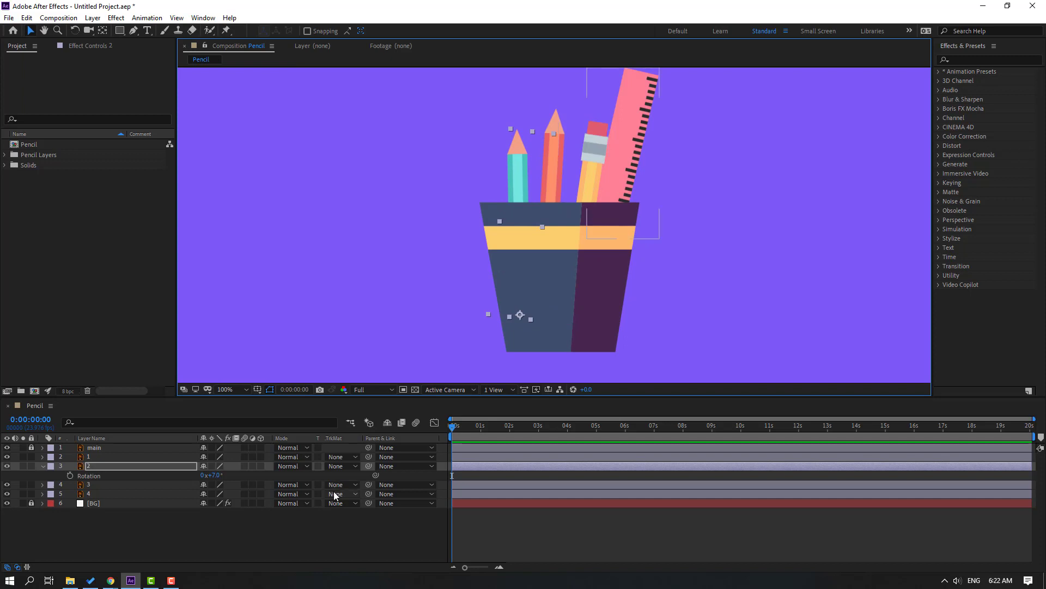
Step: Create a Position keyframe on layer 2 and place it, along with the playhead, at 0:00:00:20
key("p")
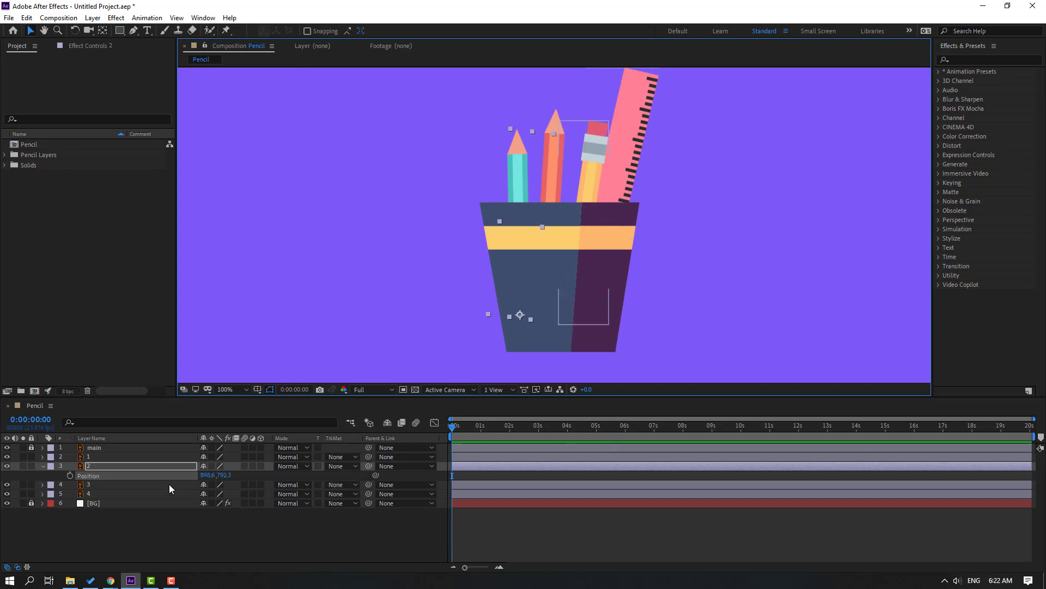
left_click(71, 476)
left_click_drag(451, 475, 473, 476)
left_click(464, 428)
left_click_drag(466, 428, 476, 428)
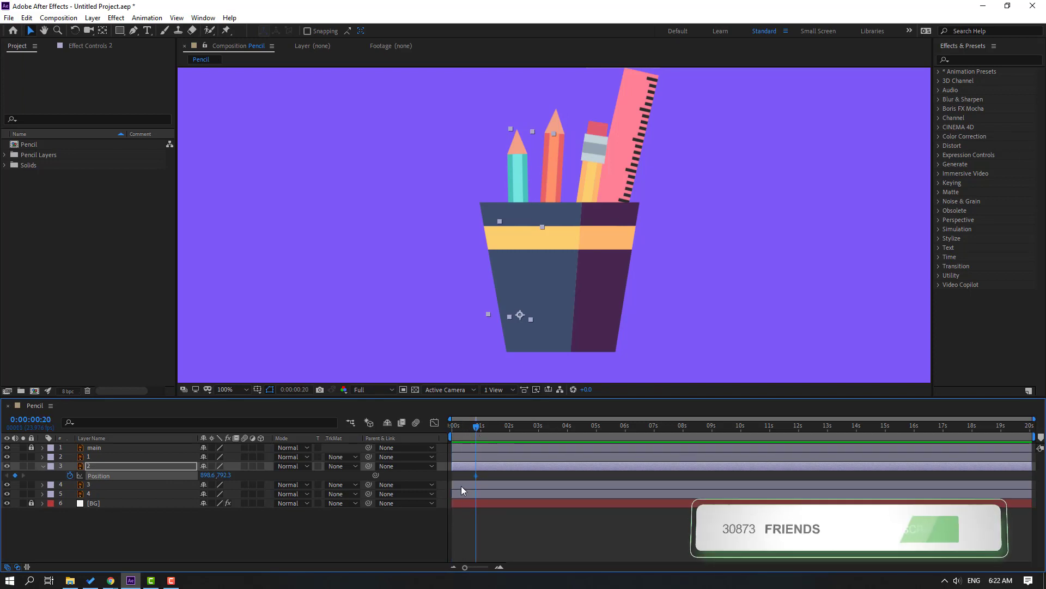
Step: Raise the teal pencil above the cup at 0:00:00:20 and lower it to Position 898.6, 794.3 at 0:00:01:07
left_click_drag(223, 476, 79, 478)
scroll(526, 260, "down", 2)
left_click_drag(477, 429, 492, 428)
left_click_drag(222, 475, 382, 460)
Step: Apply Easy Ease to both Position keyframes of layer 2
left_click_drag(499, 474, 470, 481)
right_click(475, 476)
mouse_move(537, 465)
left_click(638, 502)
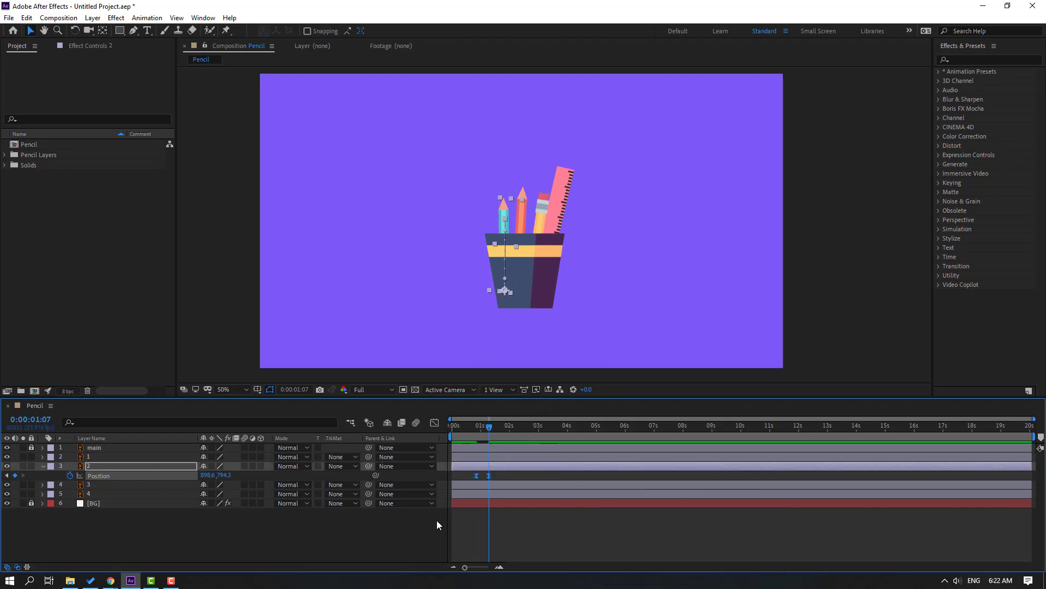
Step: Shorten the Pencil composition's duration to 7 seconds
right_click(180, 533)
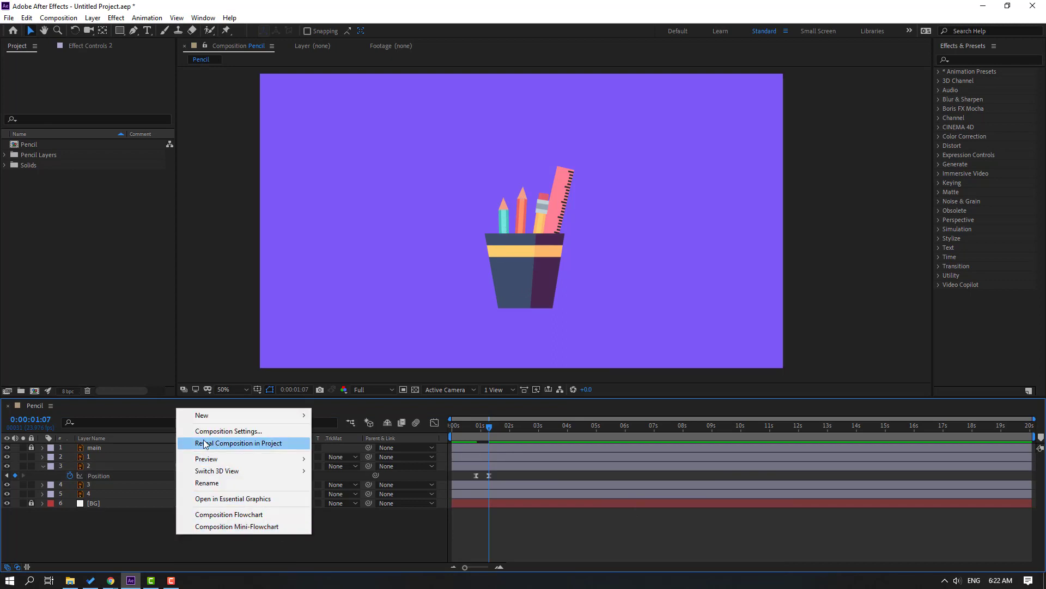
left_click(250, 434)
left_click(337, 313)
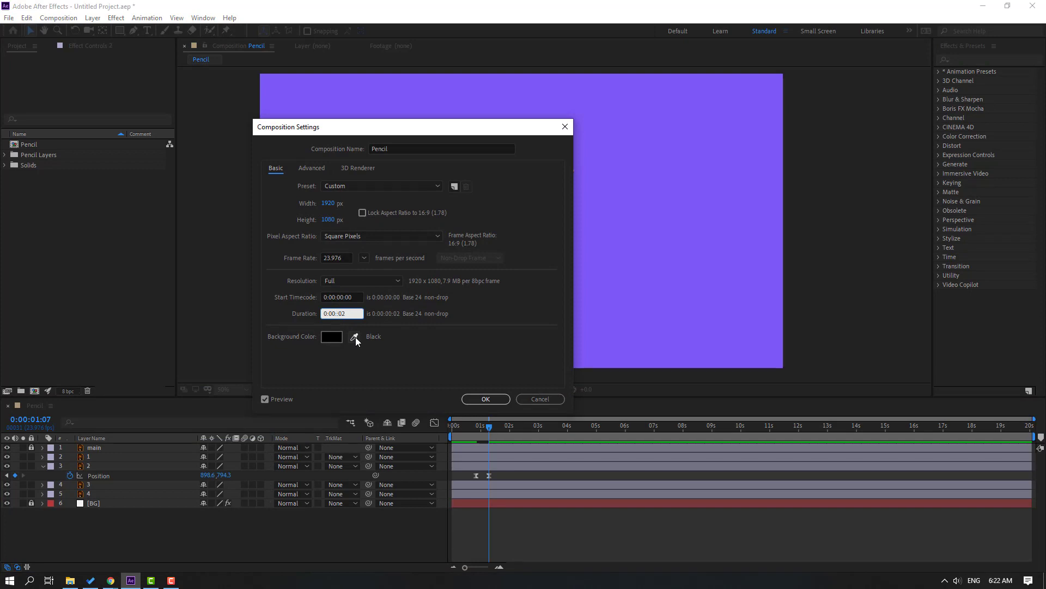
left_click(484, 399)
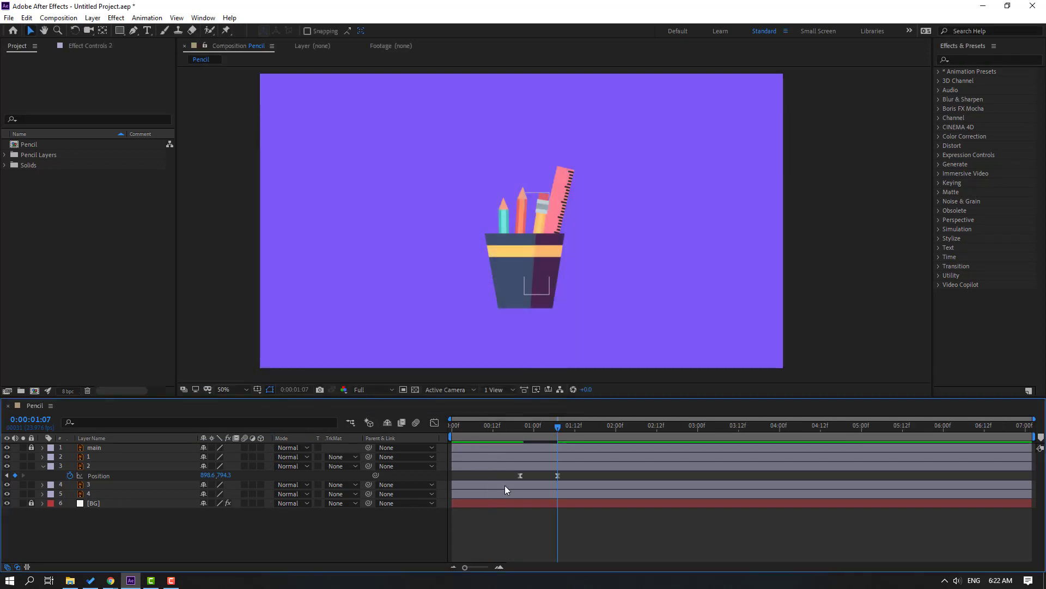
Step: Reshape the speed graph of layer 2's Position keyframes so the drop starts slowly and peaks near the end, and preview it
key("space")
left_click_drag(576, 473, 511, 481)
key("shift+F3")
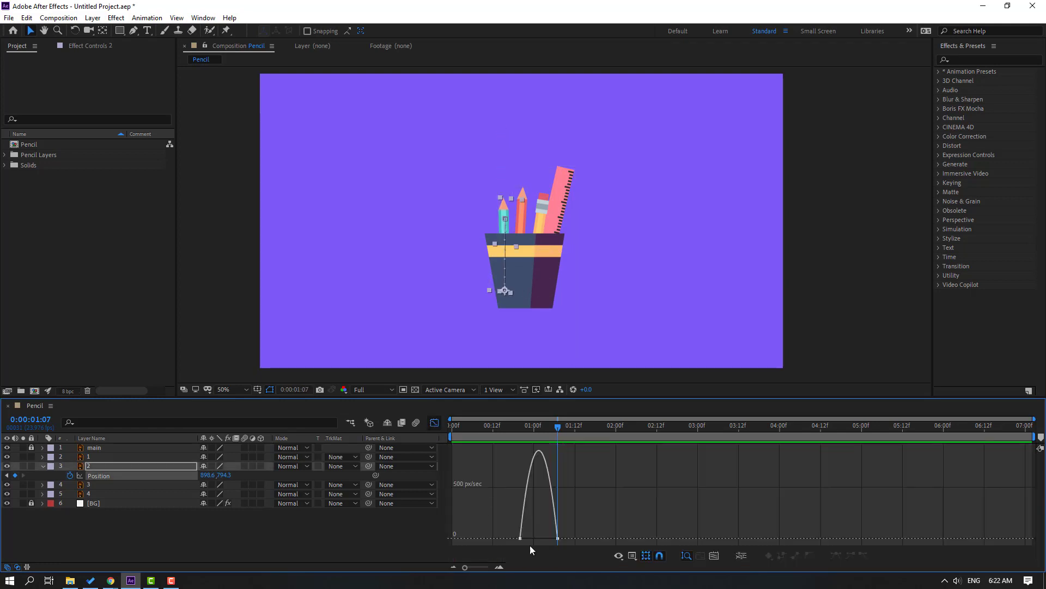
left_click_drag(527, 539, 542, 544)
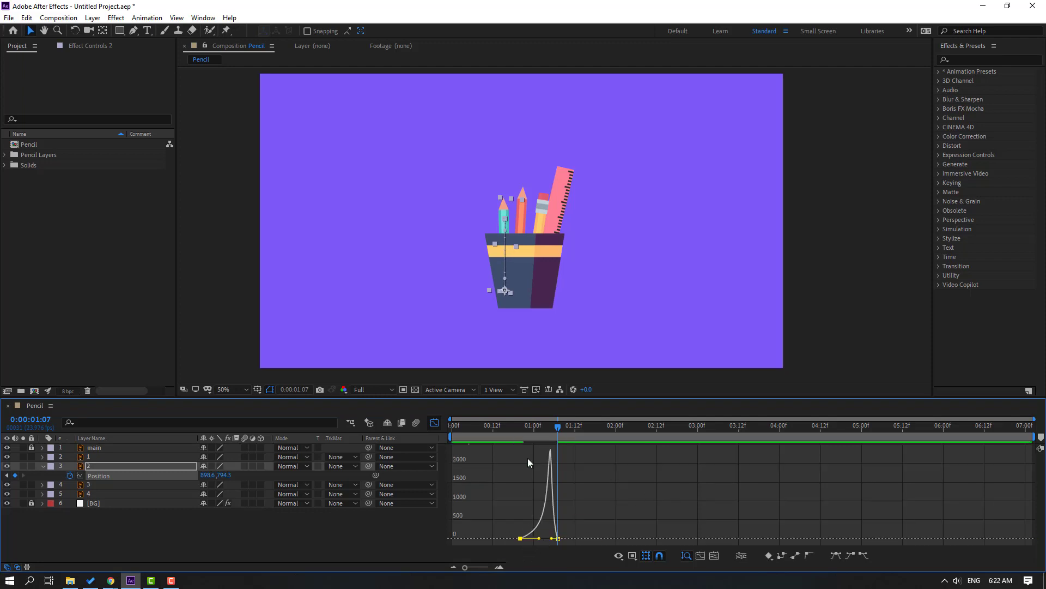
key("space")
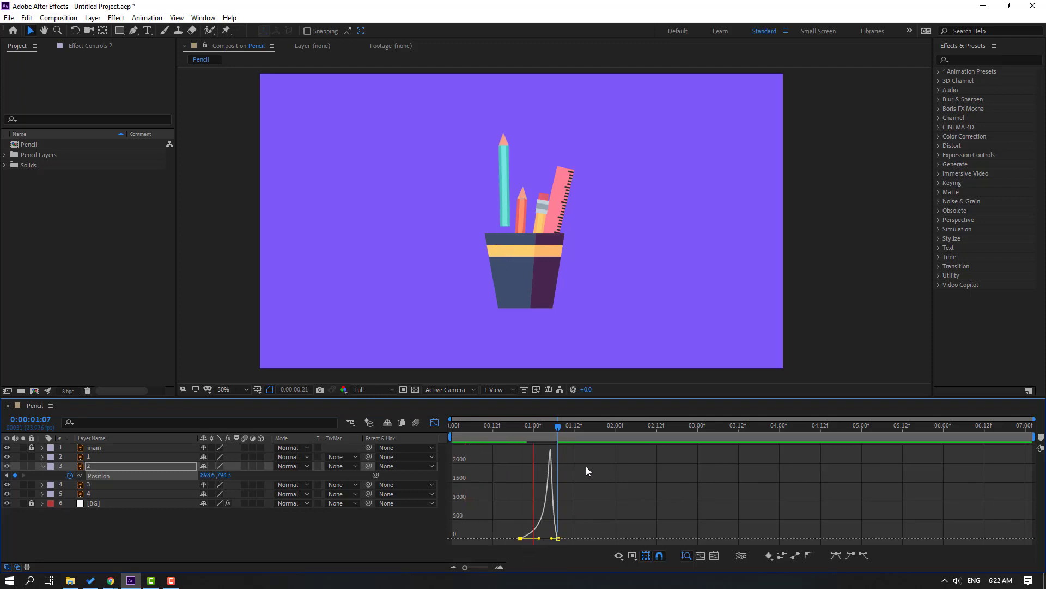
key("space")
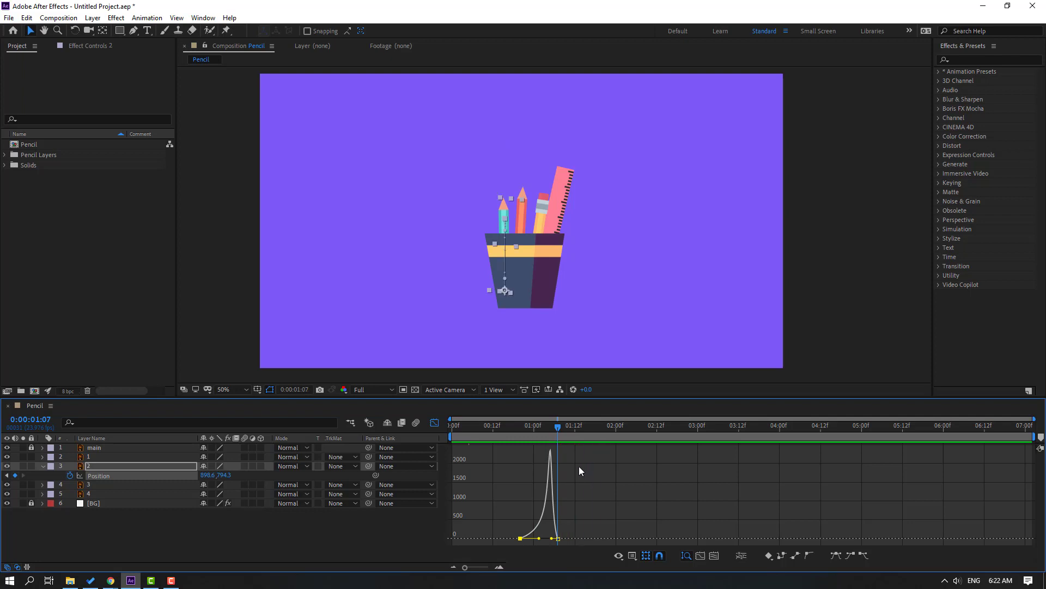
left_click(434, 423)
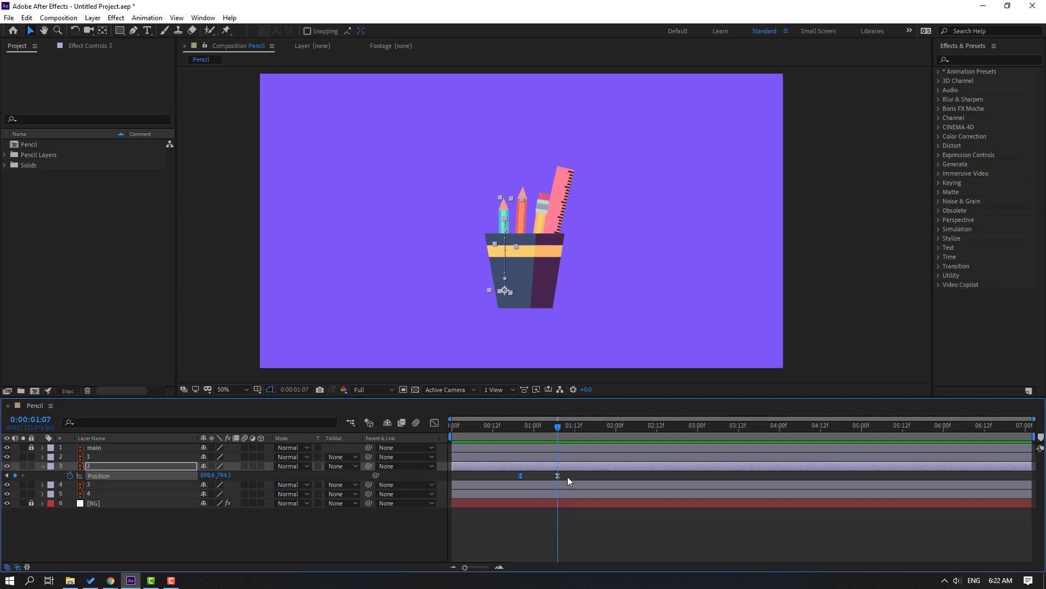
Step: Shift both Position keyframes of layer 2 earlier so the pencil lands at 0:00:01:00
left_click_drag(509, 479, 496, 478)
left_click(533, 429)
left_click(343, 543)
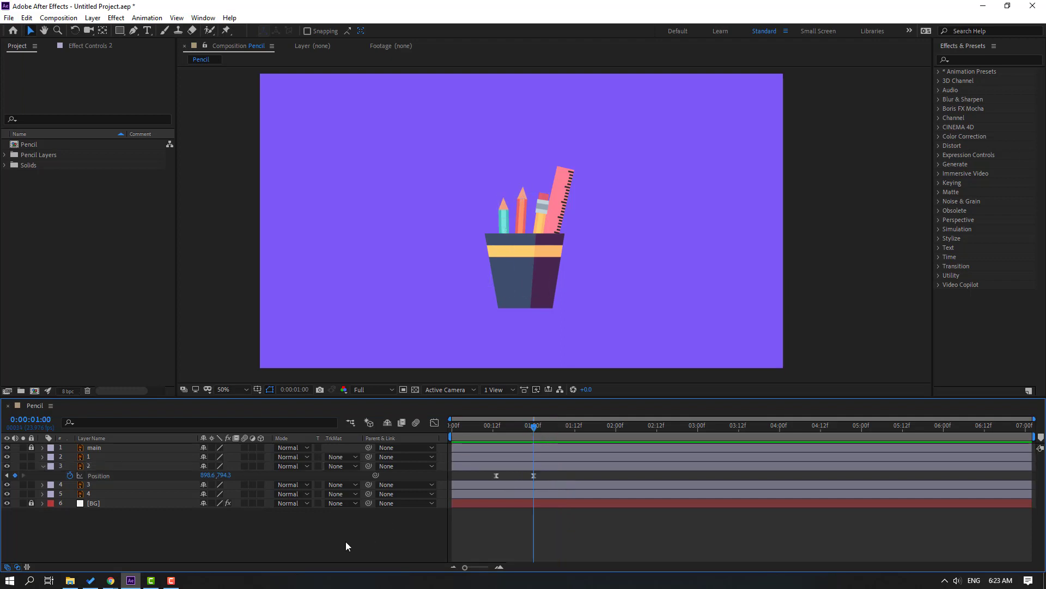
key("space")
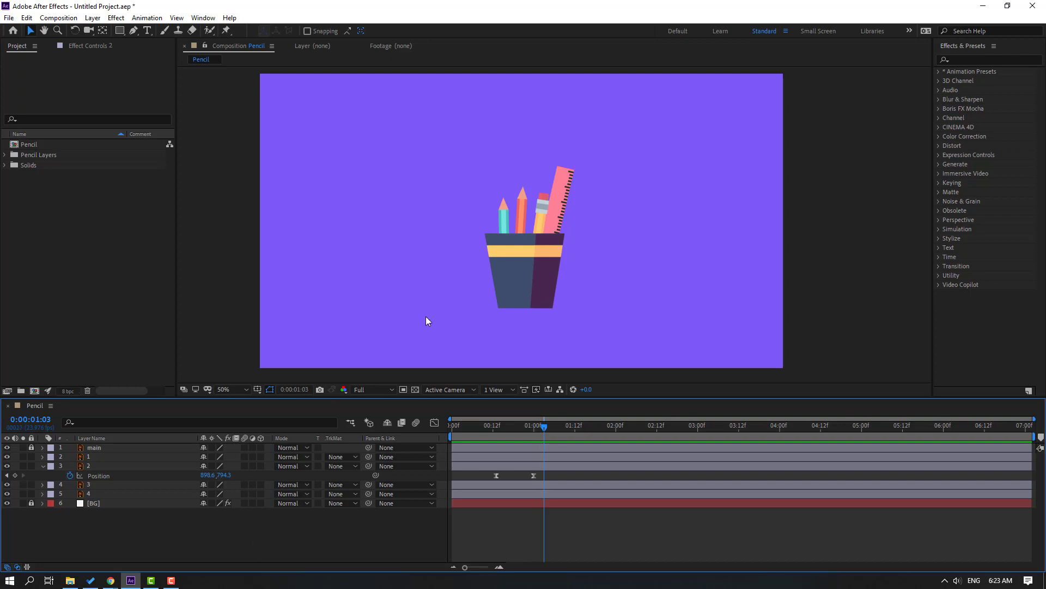
Step: Add a small rebound at 0:00:01:03 by raising layer 2's Position to 898.6, 772.3
scroll(535, 215, "up", 2)
left_click(94, 466)
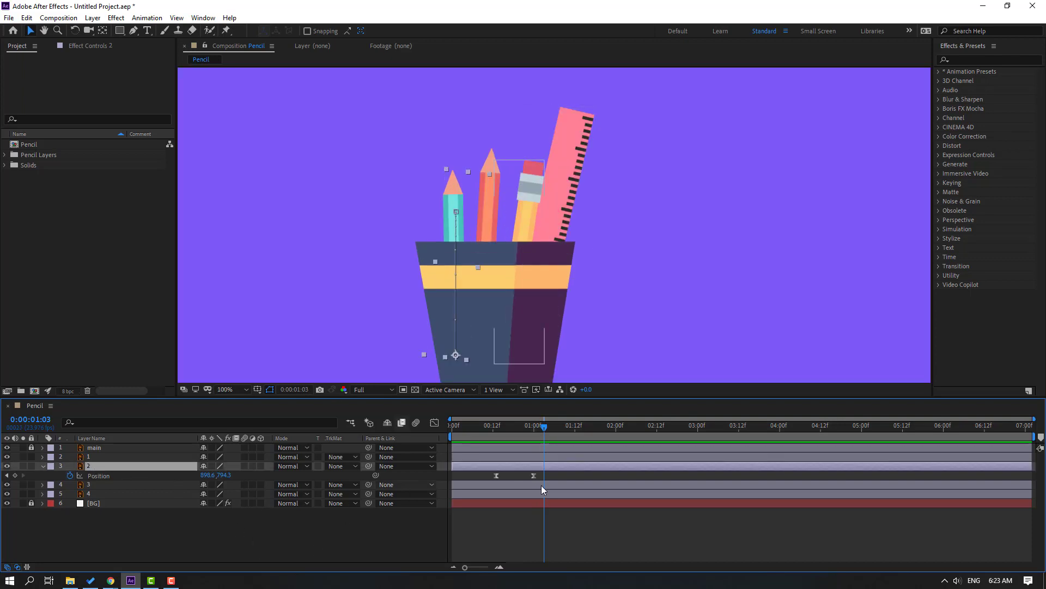
left_click_drag(223, 478, 213, 475)
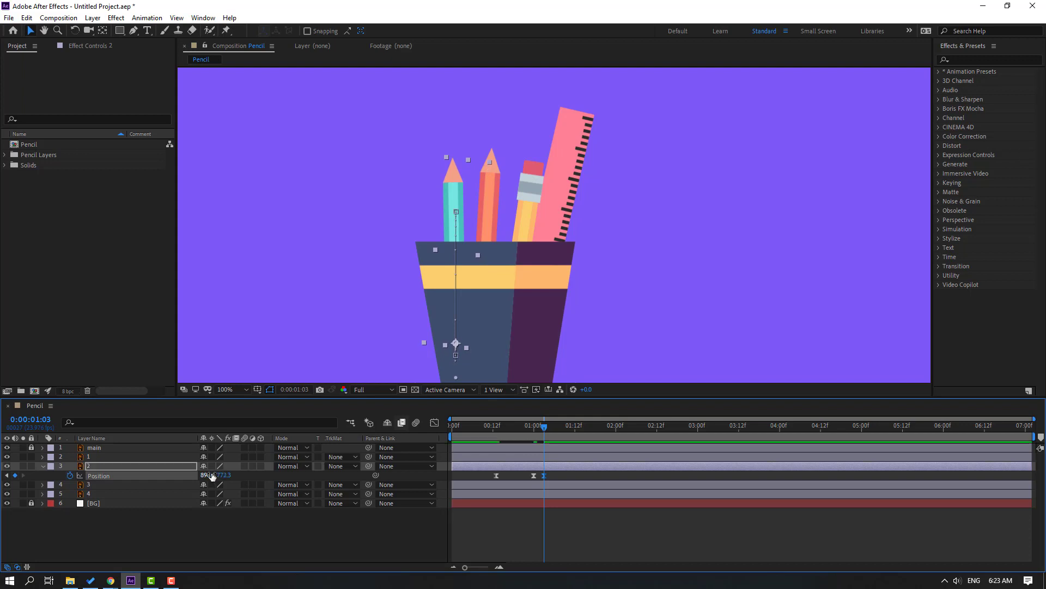
Step: At 0:00:01:06, lower layer 2's Position to 898.6, 794.3 and preview the bounce
key("Page_Down")
key("Page_Down")
key("Page_Down")
left_click_drag(225, 476, 238, 477)
key("space")
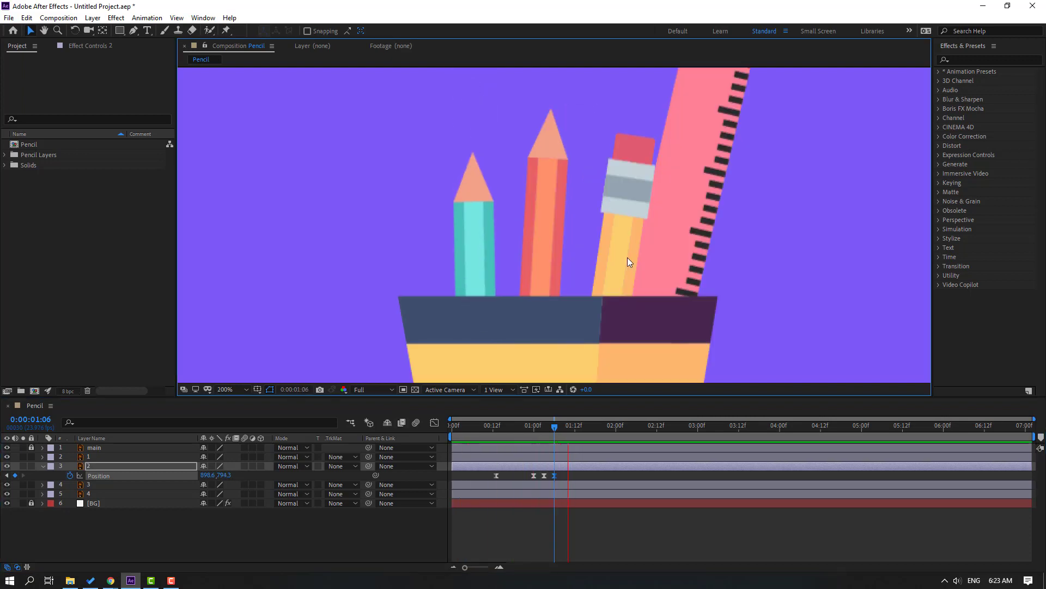
key("space")
Step: Set the spatial interpolation of layer 2's last three Position keyframes to Linear and preview the animation
mouse_move(567, 473)
left_mouse_down()
mouse_move(528, 482)
mouse_move(531, 496)
left_mouse_up()
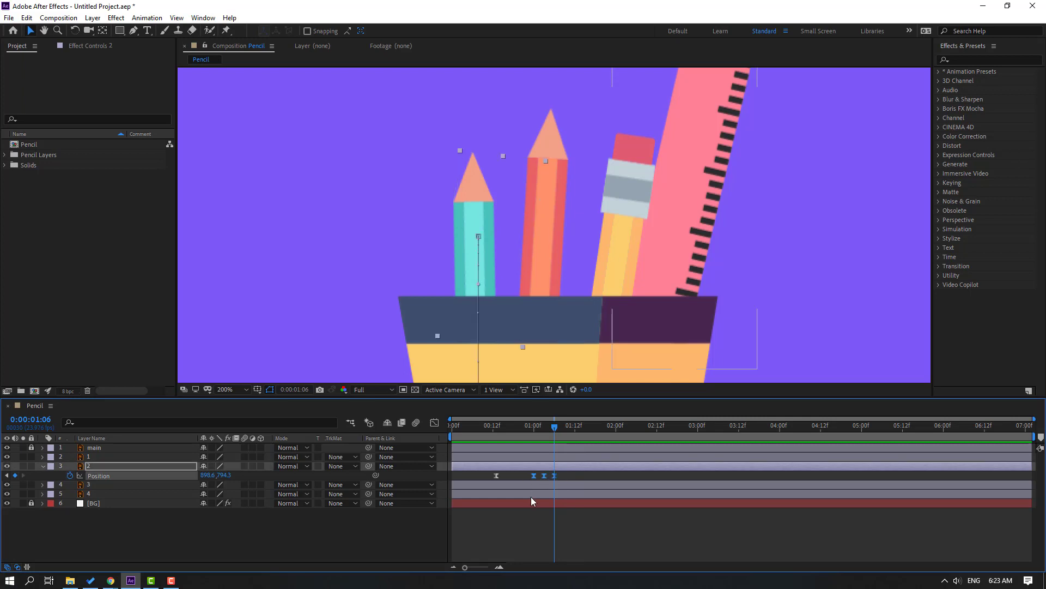
scroll(551, 253, "down", 2)
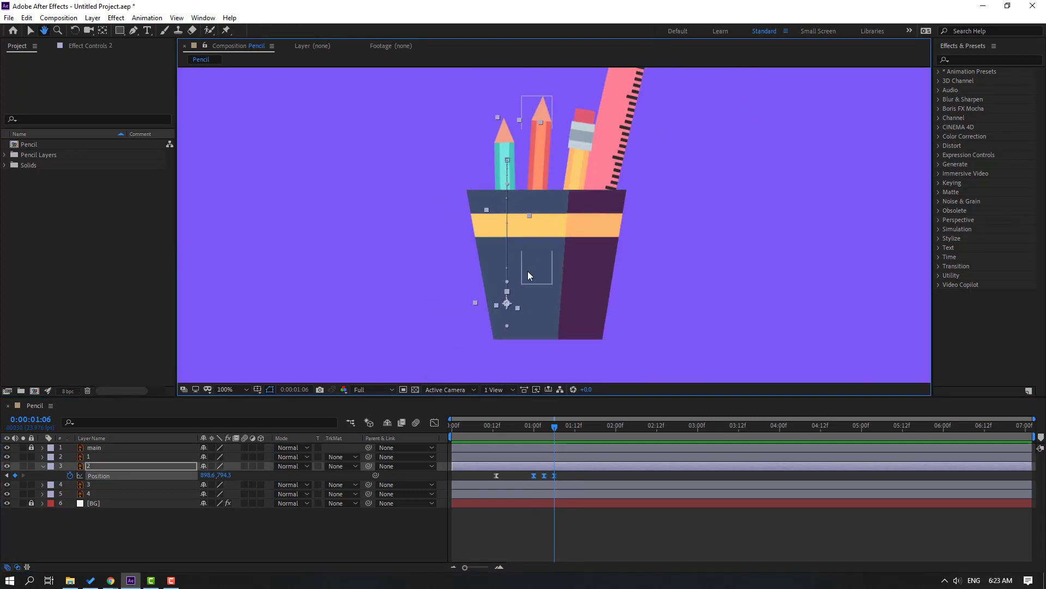
right_click(544, 476)
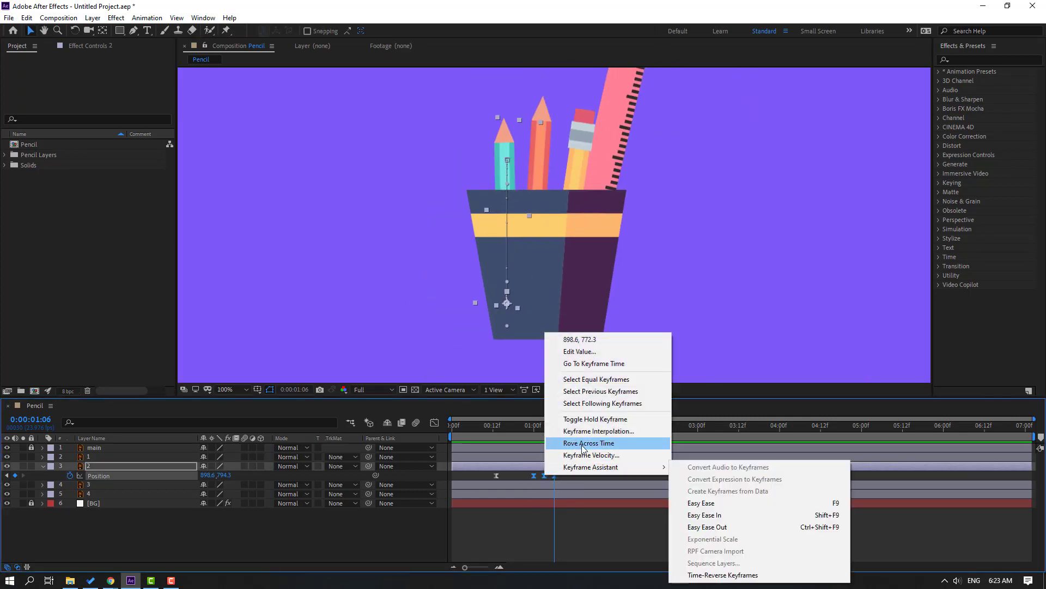
left_click(631, 433)
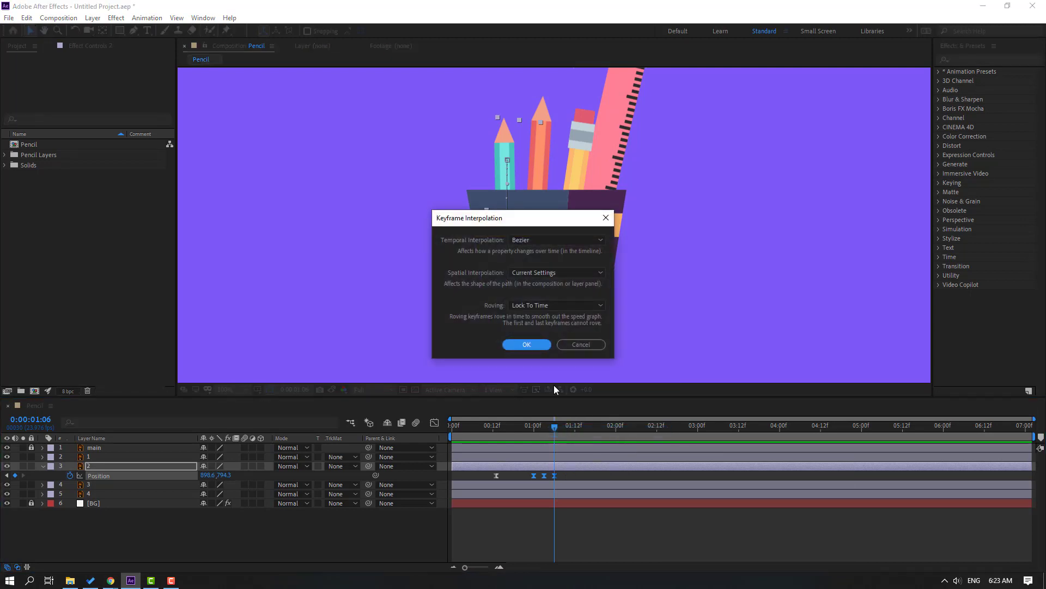
left_click(522, 274)
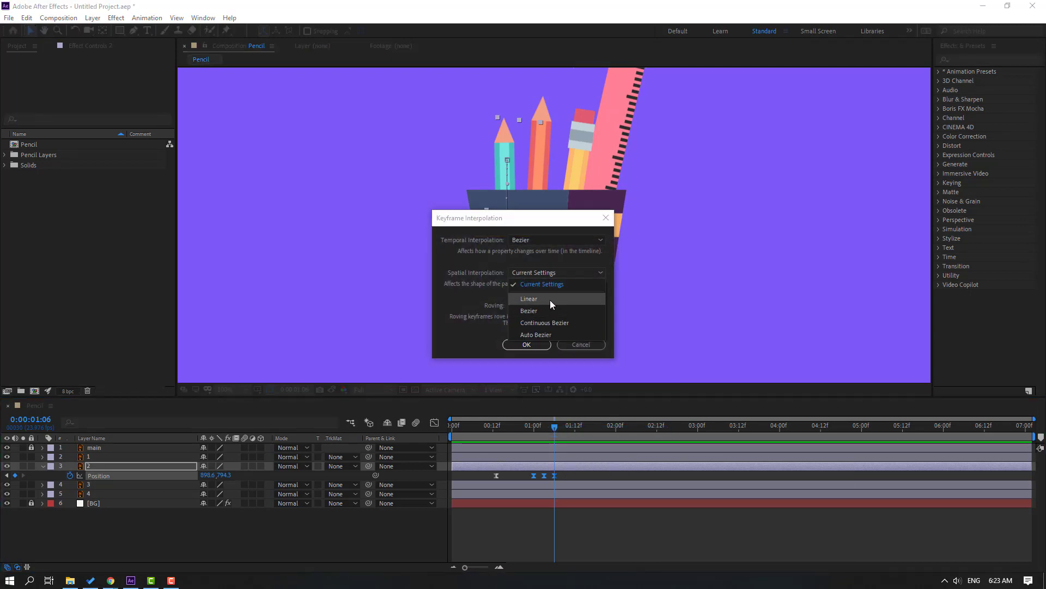
left_click(527, 299)
left_click(527, 344)
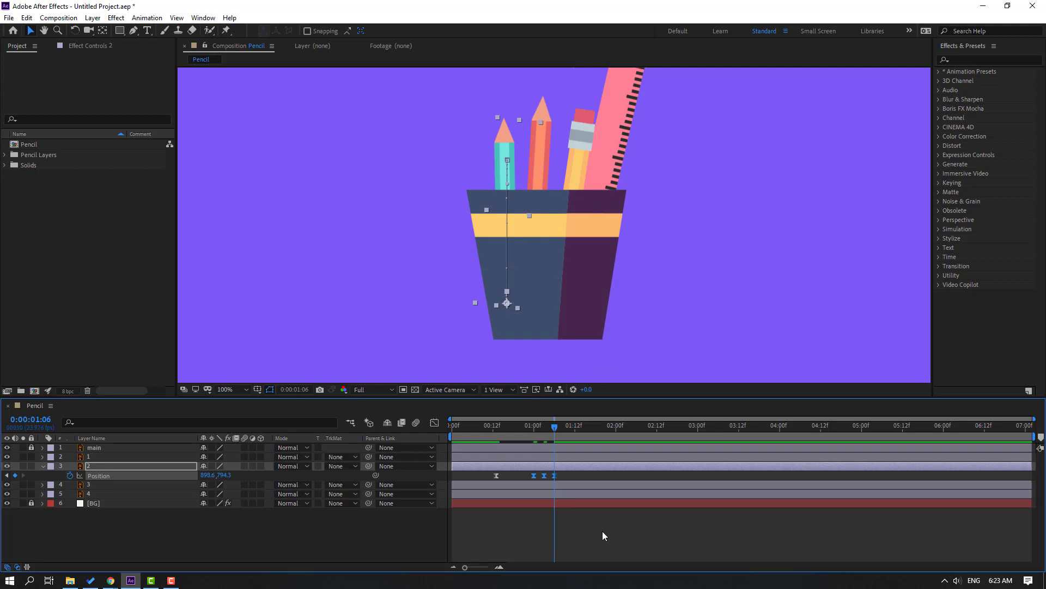
left_click(603, 530)
key("space")
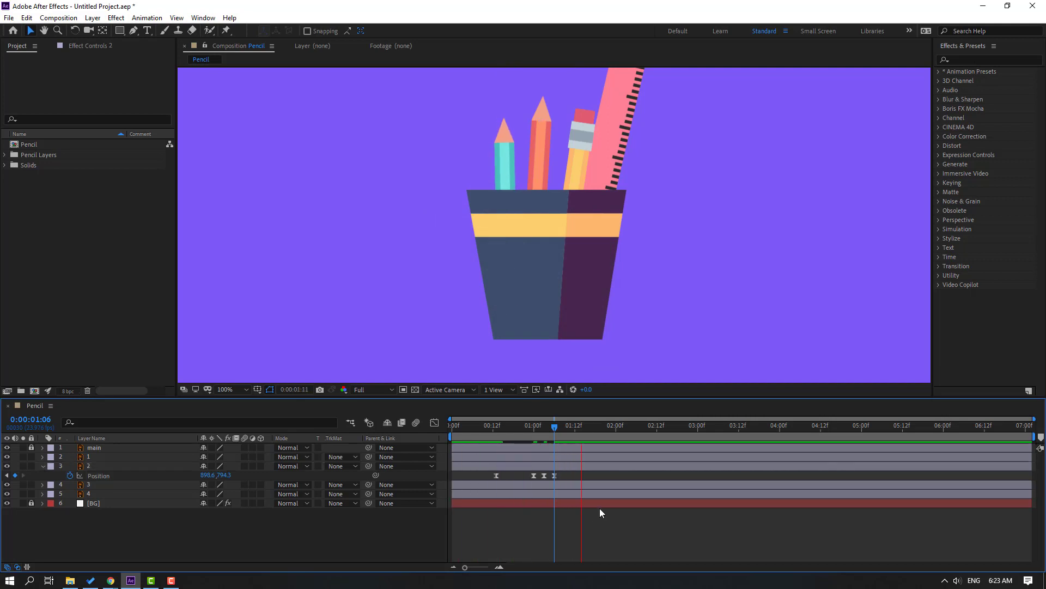
scroll(603, 229, "down", 2)
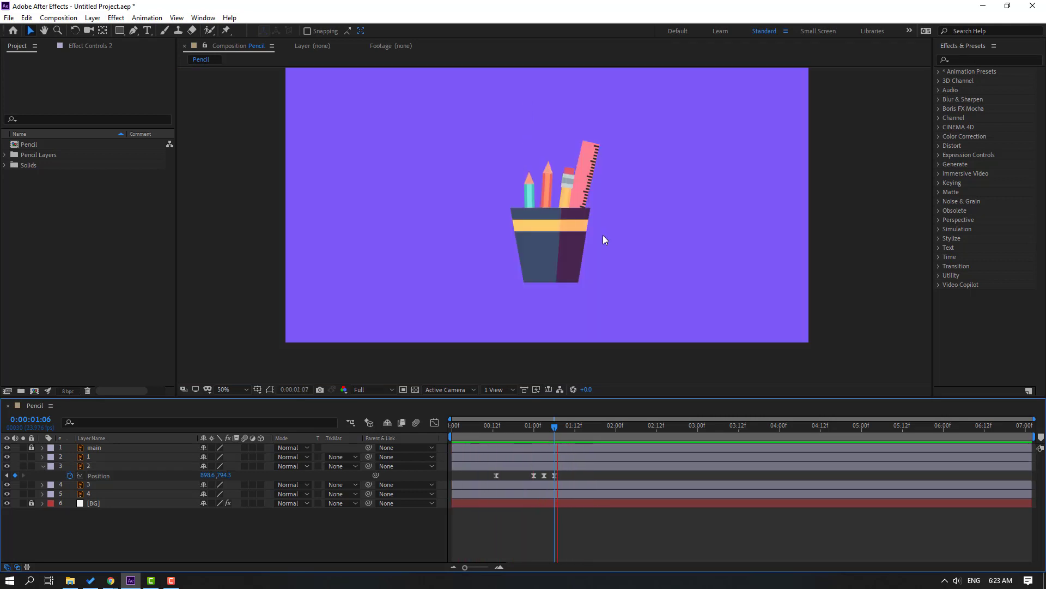
Step: Reduce the rebound by lowering layer 2's Position at 0:00:01:03 to 898.6, 780.3 and preview the bounce
scroll(603, 234, "up", 4)
left_click(545, 425)
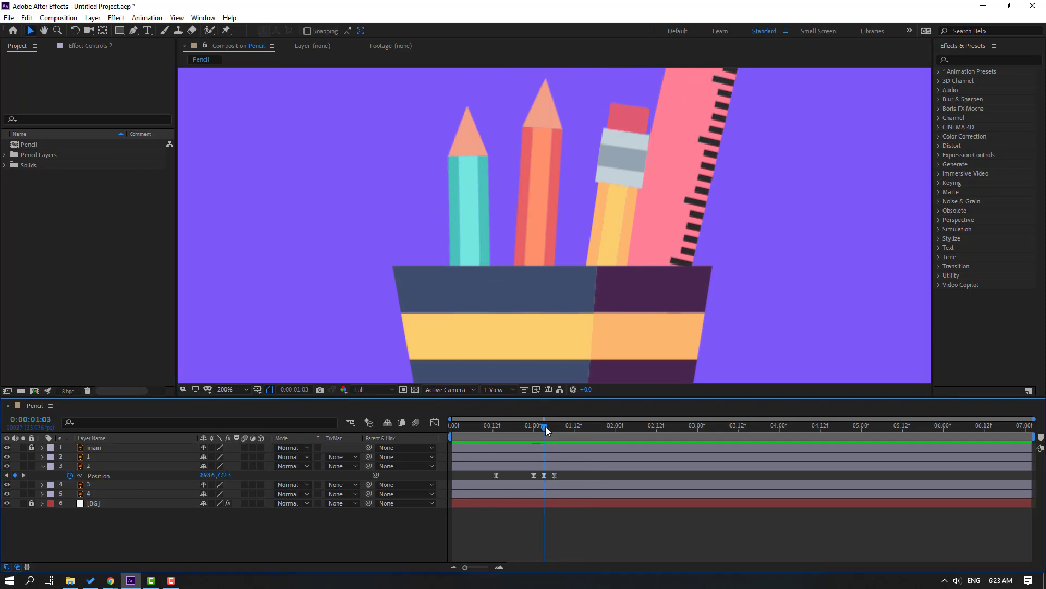
left_click(544, 476)
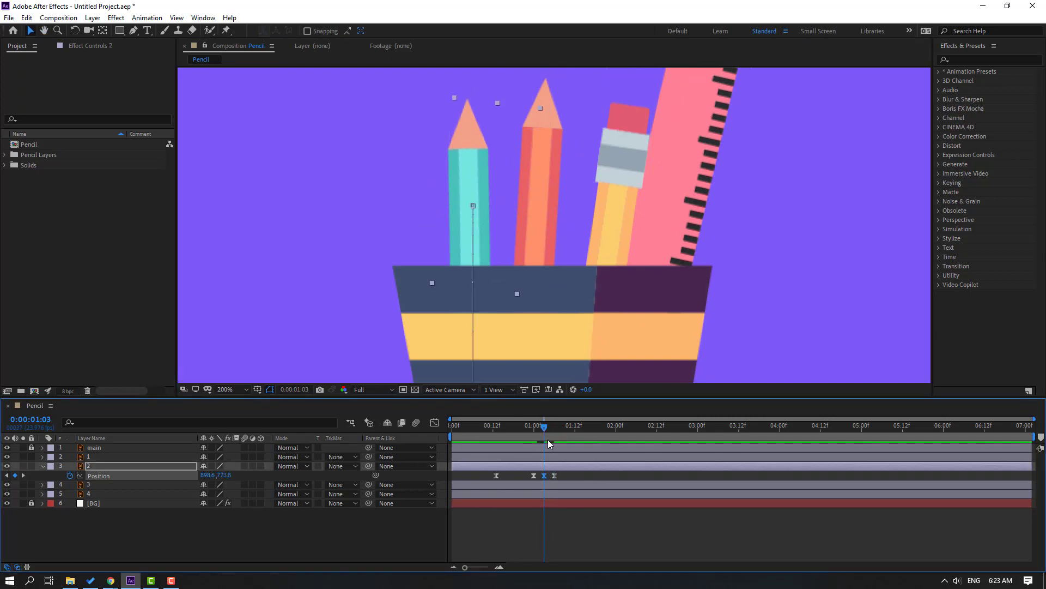
scroll(579, 231, "down", 2)
key("Down")
key("Down")
key("Down")
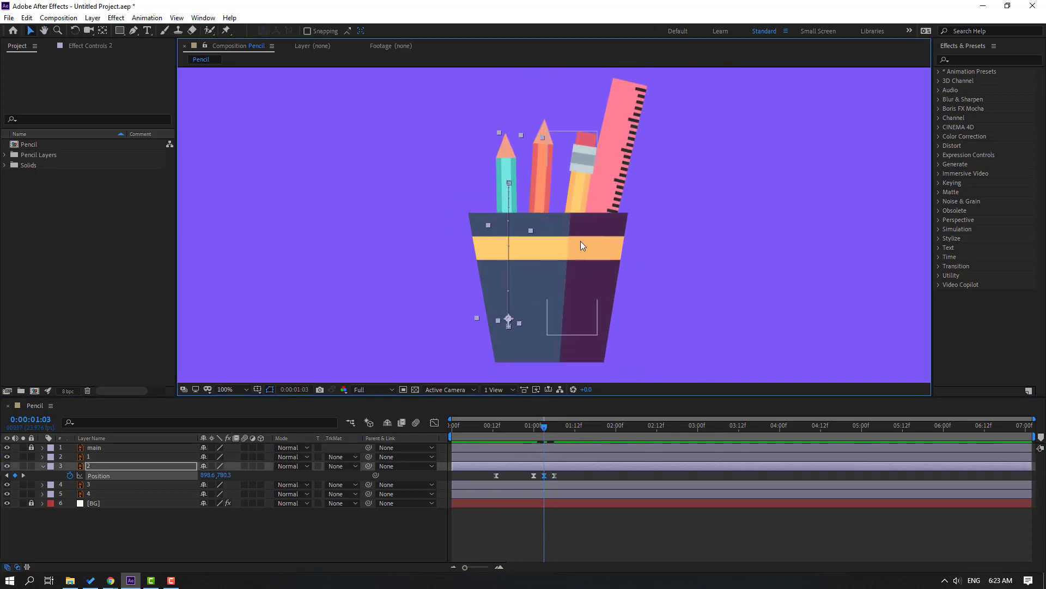
key("space")
scroll(581, 234, "down", 2)
Step: Animate layer 2's Scale with a 100% keyframe at 0:00:00:13 and a 0% keyframe at 0:00:00:00
left_click_drag(540, 426, 496, 425)
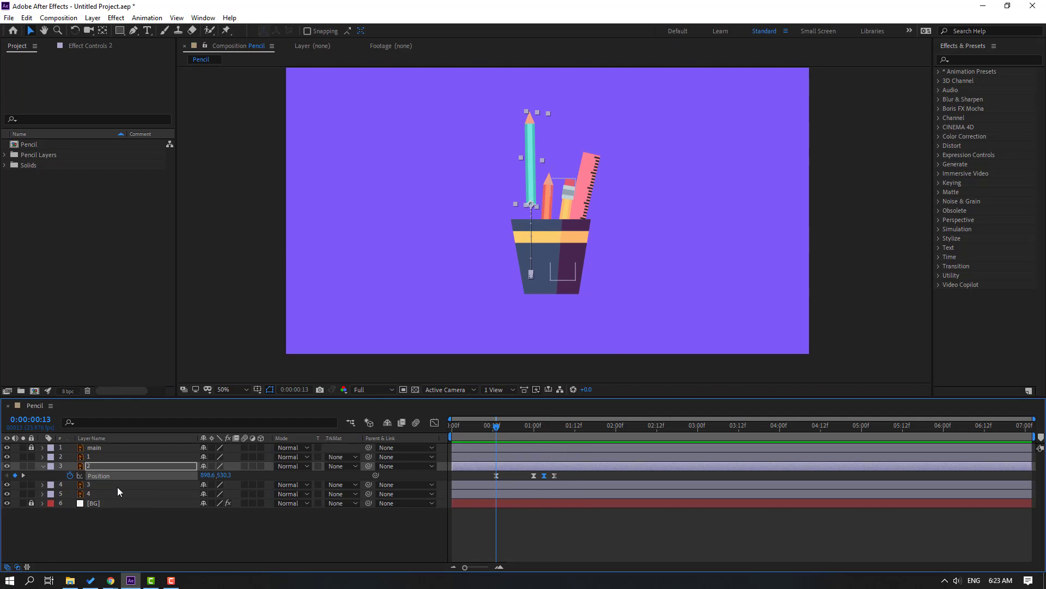
key("shift+s")
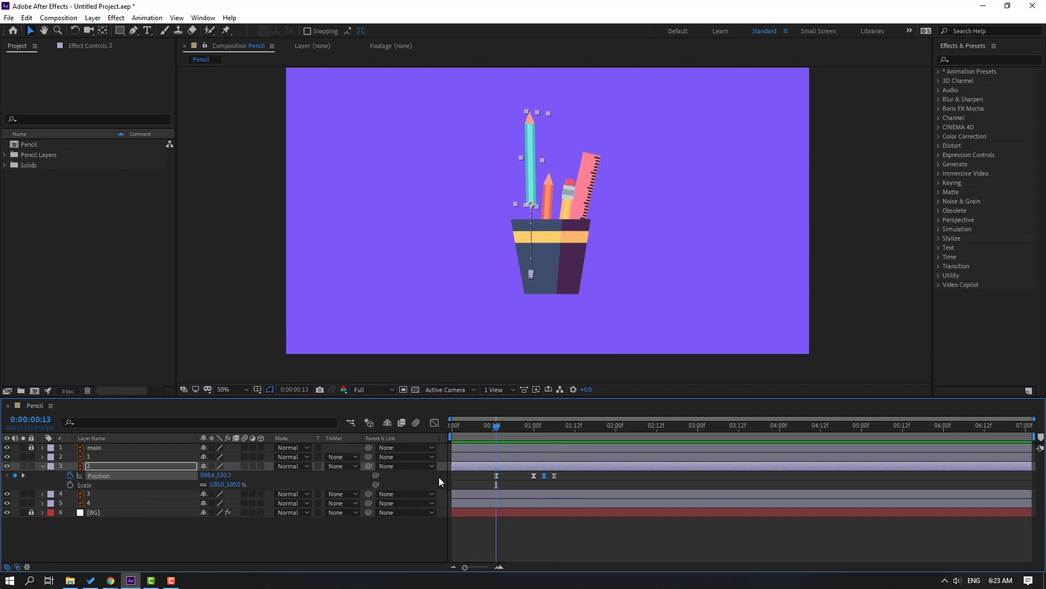
left_click(69, 484)
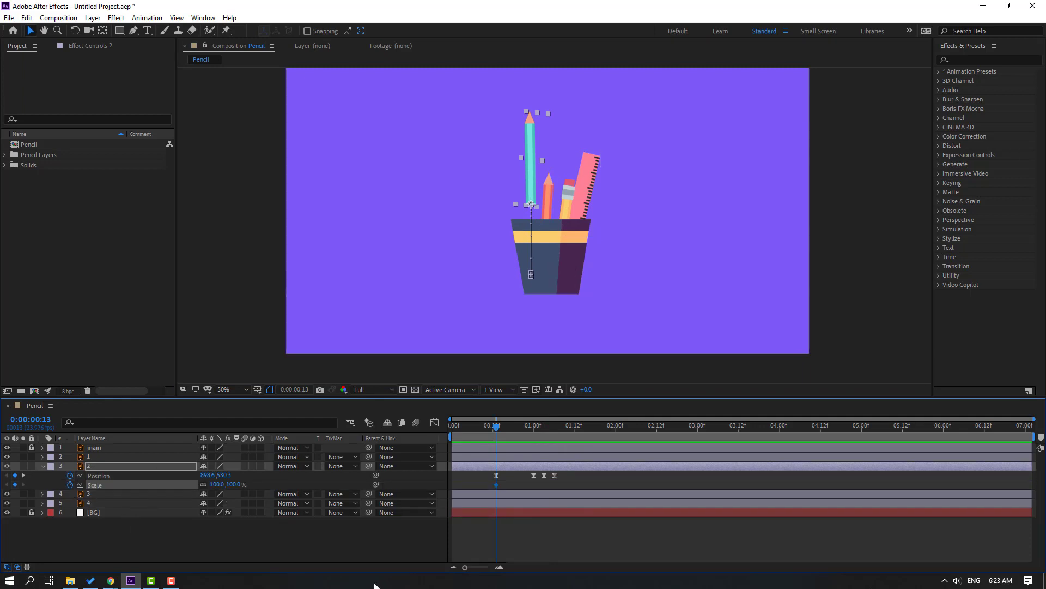
left_click_drag(498, 428, 444, 430)
left_click(218, 484)
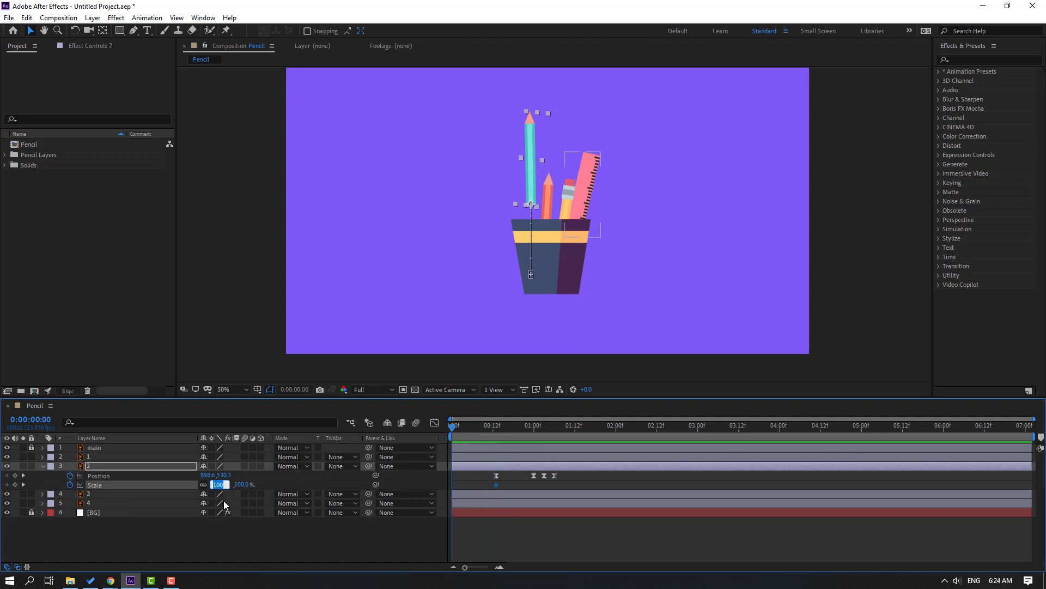
type("0")
key("Return")
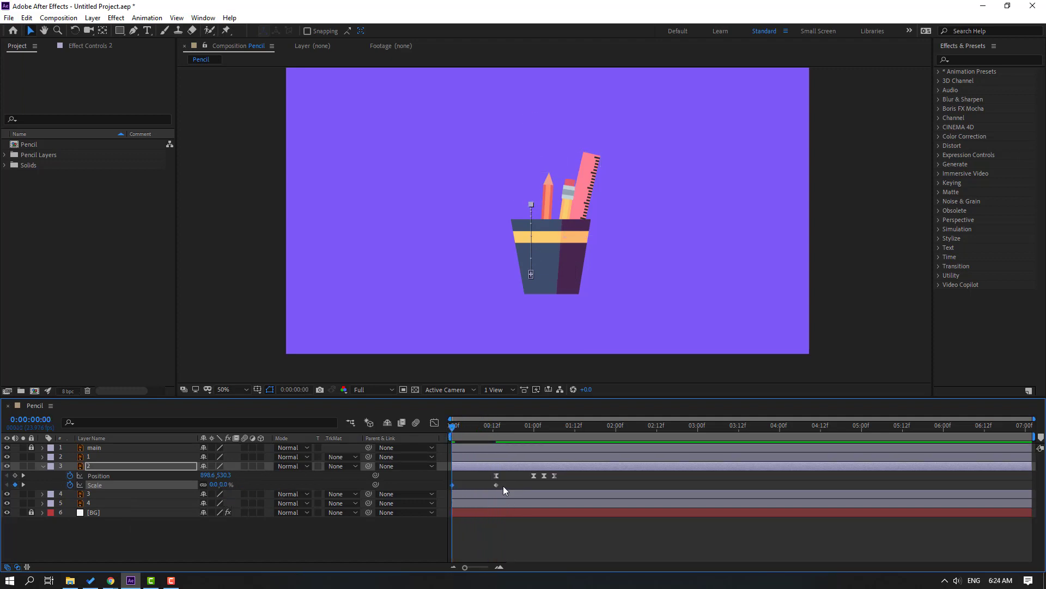
Step: Apply Easy Ease to both of layer 2's Scale keyframes
right_click(453, 485)
mouse_move(578, 478)
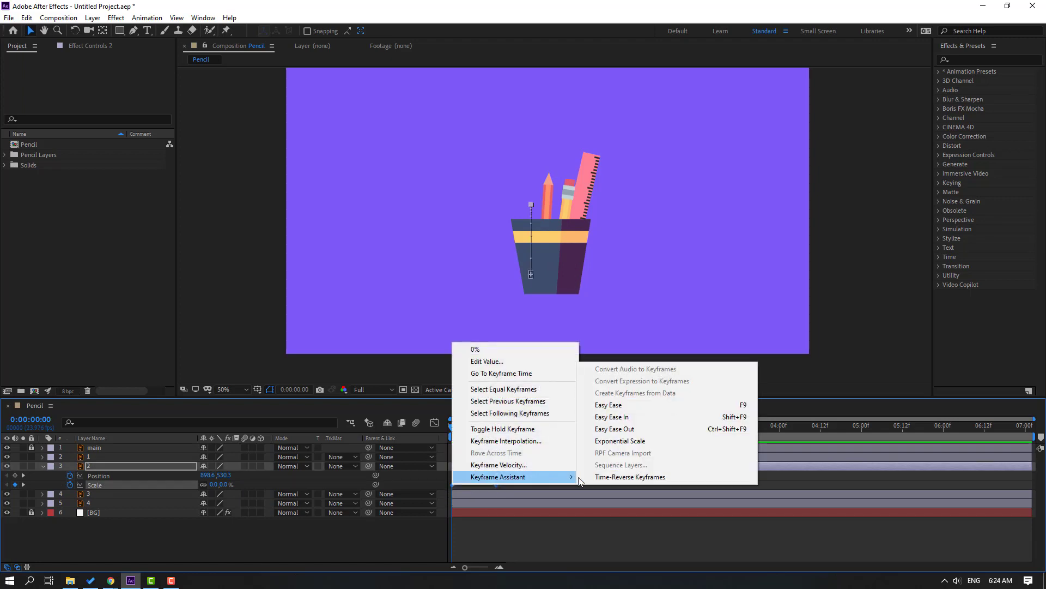
left_click(608, 404)
Step: Reshape the Scale speed graph of layer 2 so it peaks early and eases out slowly, and preview the result
left_click(434, 422)
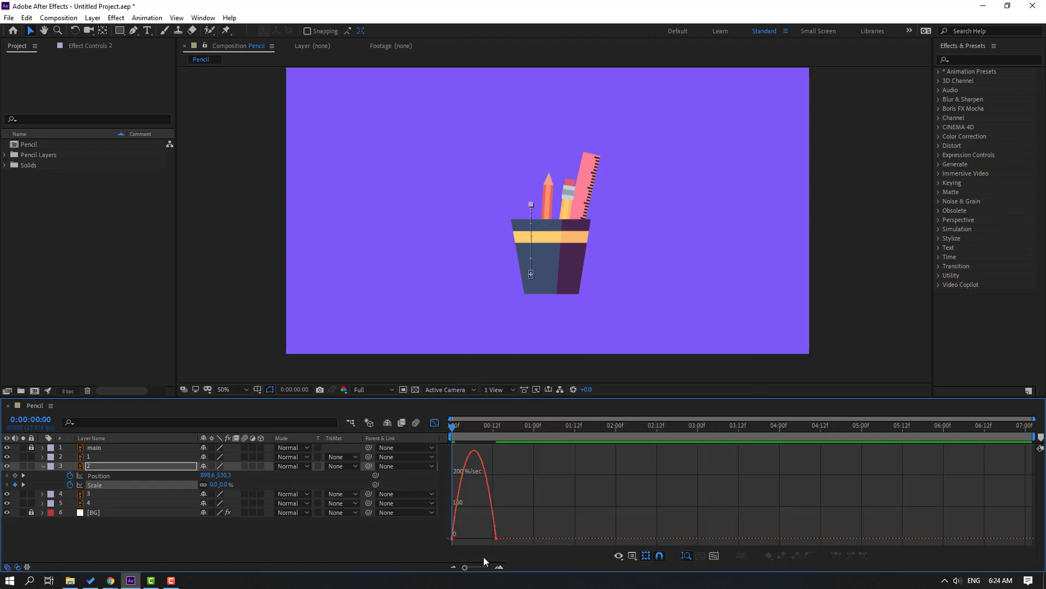
left_click(458, 540)
left_click_drag(488, 539, 476, 540)
key("space")
key("space")
key("space")
key("space")
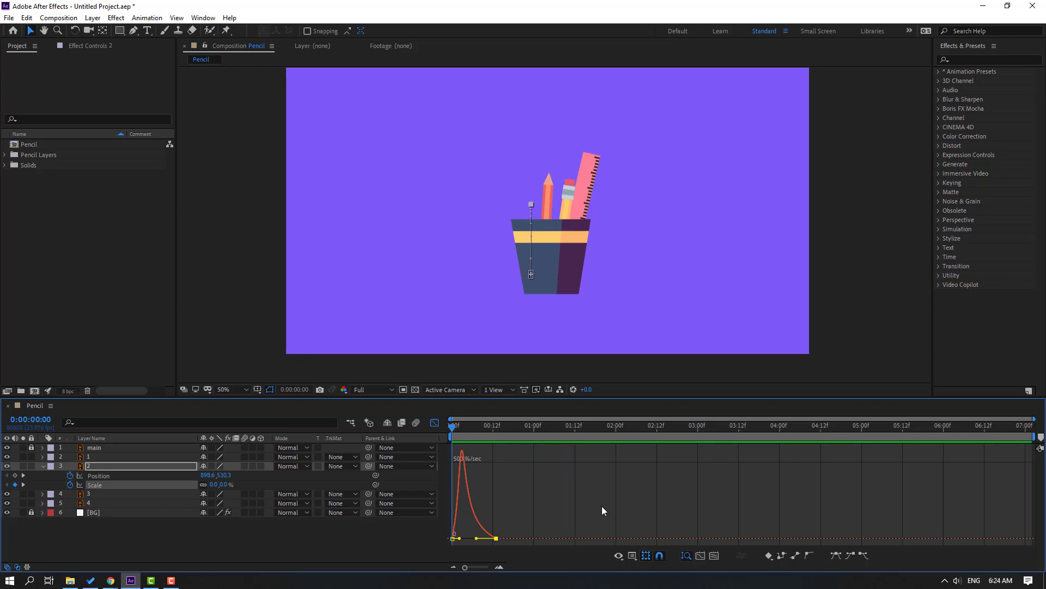
key("space")
key("space")
left_click(434, 423)
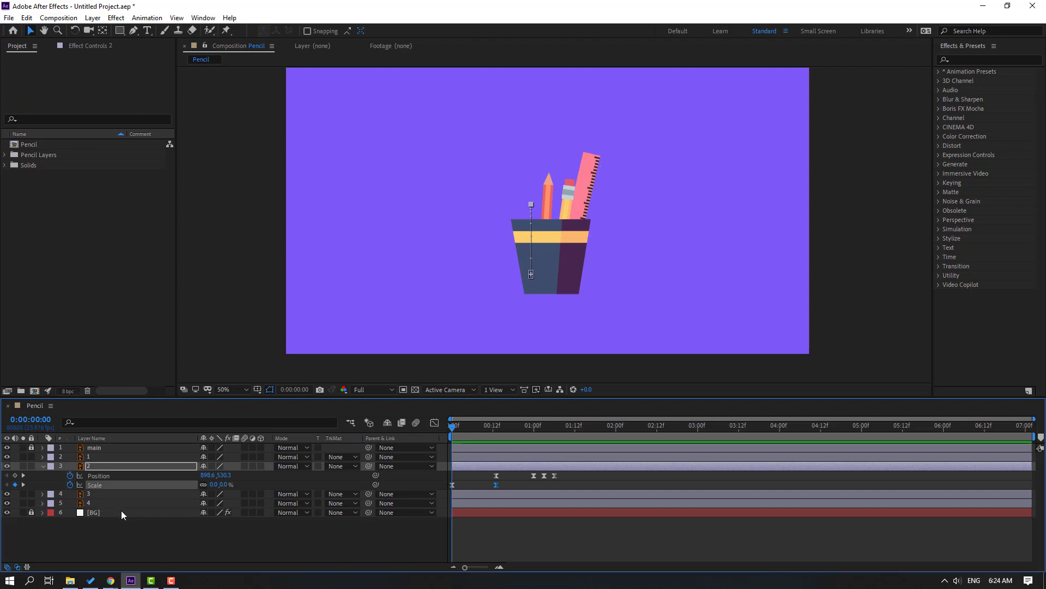
Step: Keyframe layer 2's Rotation at 0:00:00:00 with its current value and at 0:00:00:13 with 2°, and preview
key("shift+r")
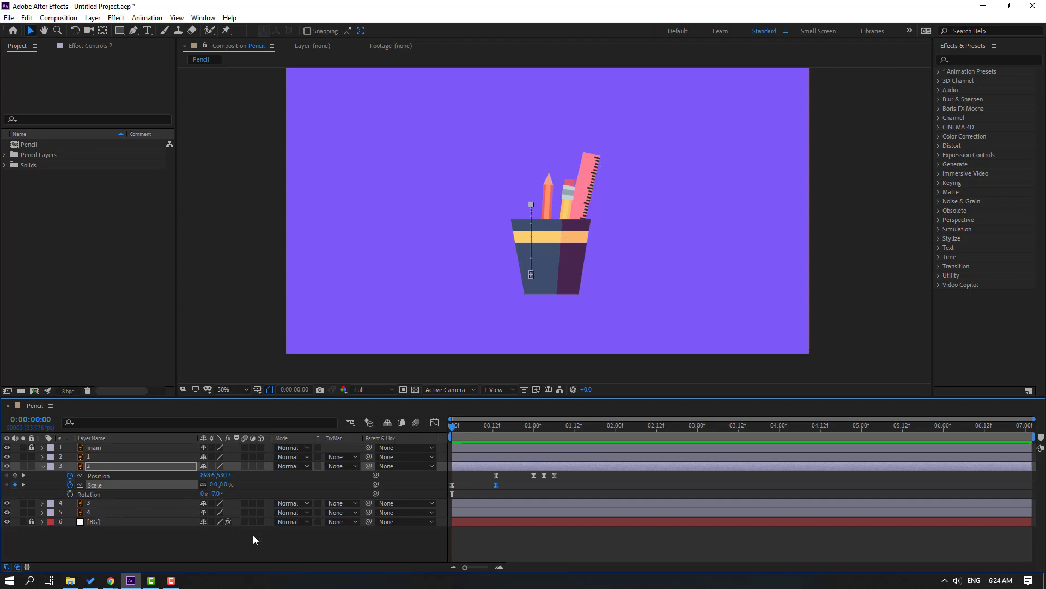
left_click(69, 494)
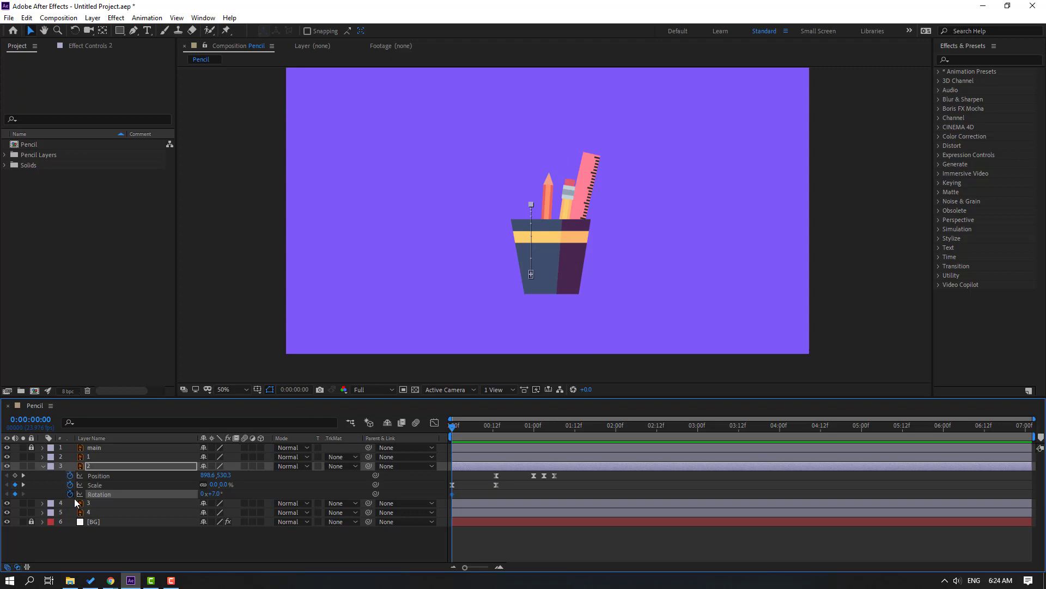
left_click_drag(453, 424, 496, 426)
left_click_drag(214, 493, 214, 492)
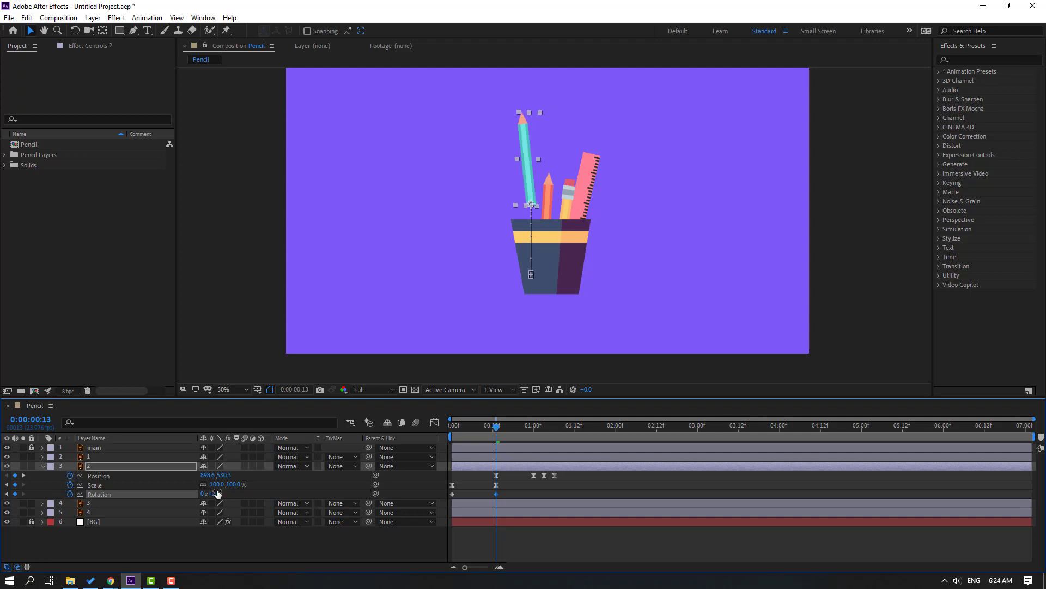
left_click_drag(495, 426, 422, 436)
key("space")
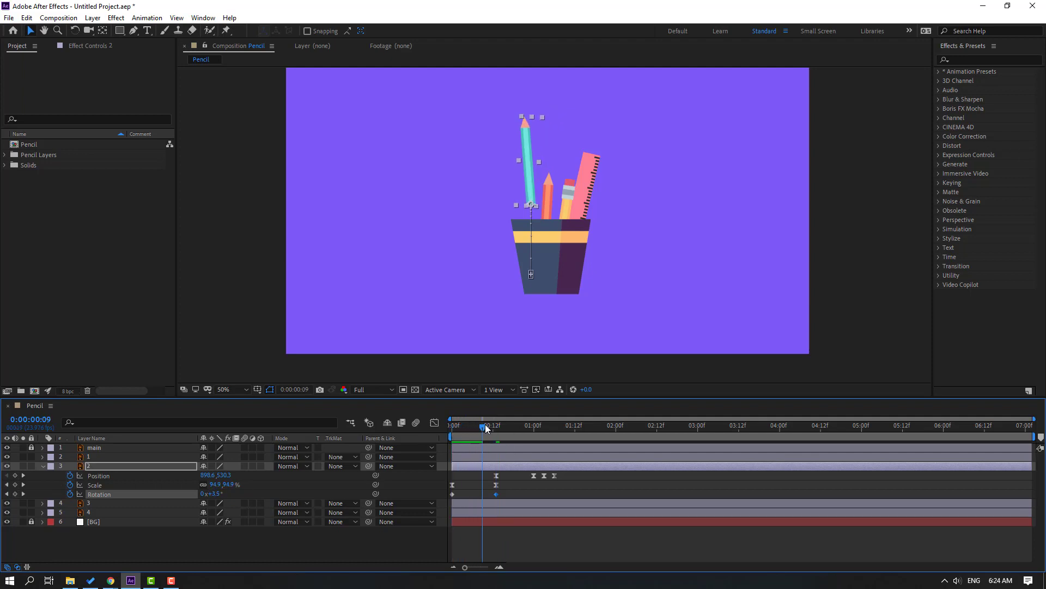
Step: Set layer 2's Rotation to -3° at 0:00:01:00 and preview the animation
left_click(534, 430)
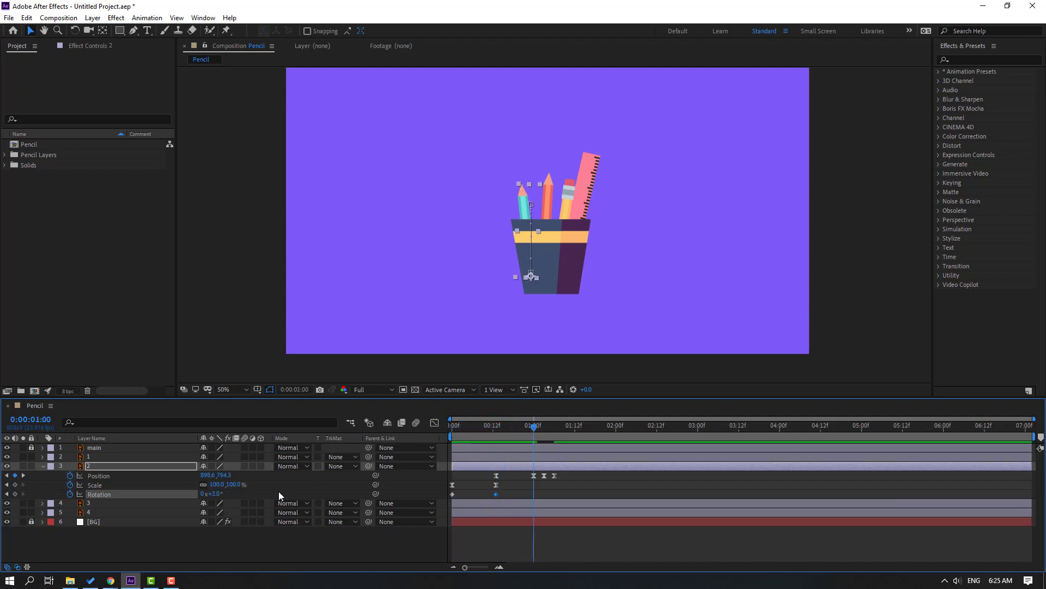
left_click(221, 493)
type("-3")
key("Return")
left_click(591, 545)
key("space")
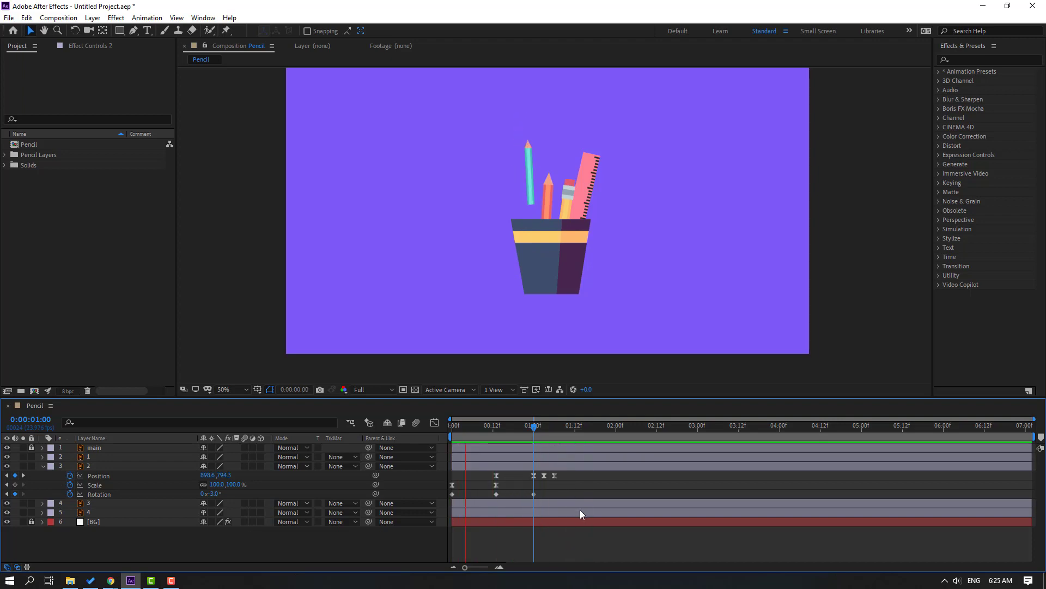
key("space")
Step: Apply Easy Ease to all three of layer 2's Rotation keyframes
left_click_drag(540, 491, 449, 498)
right_click(453, 495)
mouse_move(493, 487)
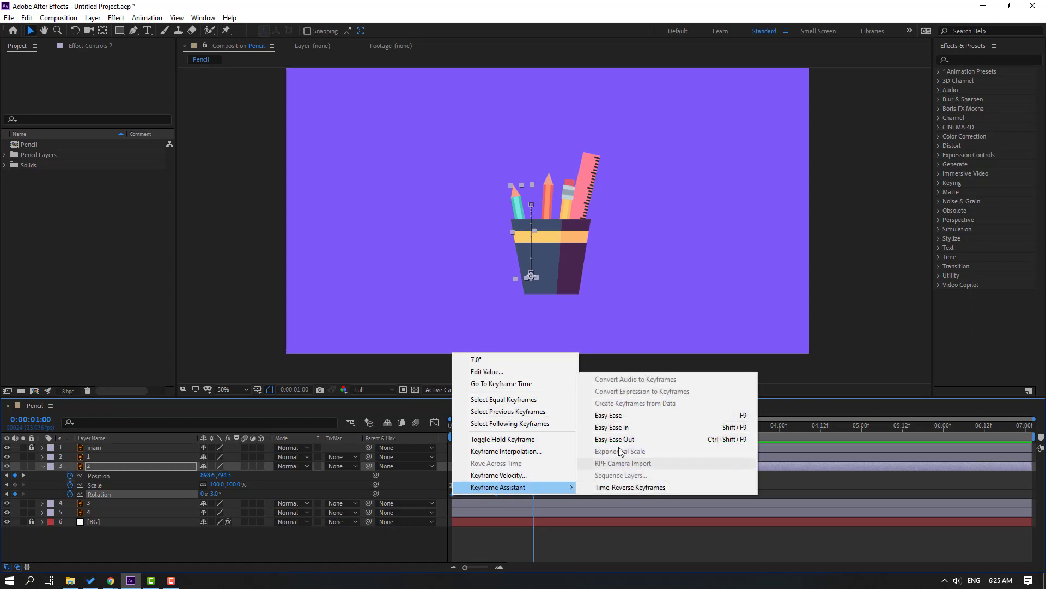
left_click(608, 416)
Step: Reshape layer 2's Rotation speed graph with an early peak in the first swing and a sharper second swing, and preview it
left_click(434, 421)
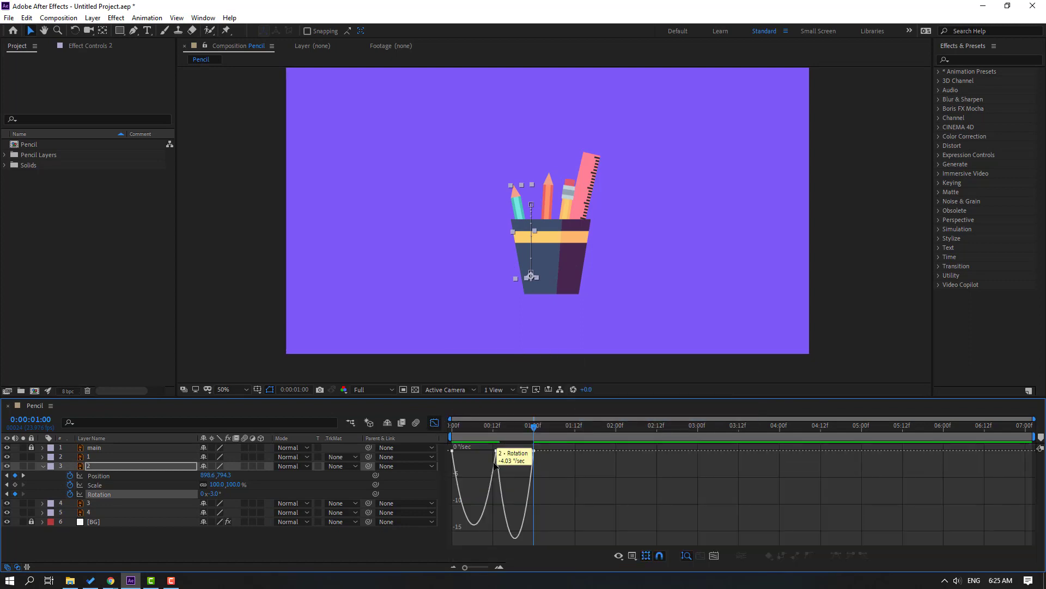
left_click_drag(490, 451, 474, 450)
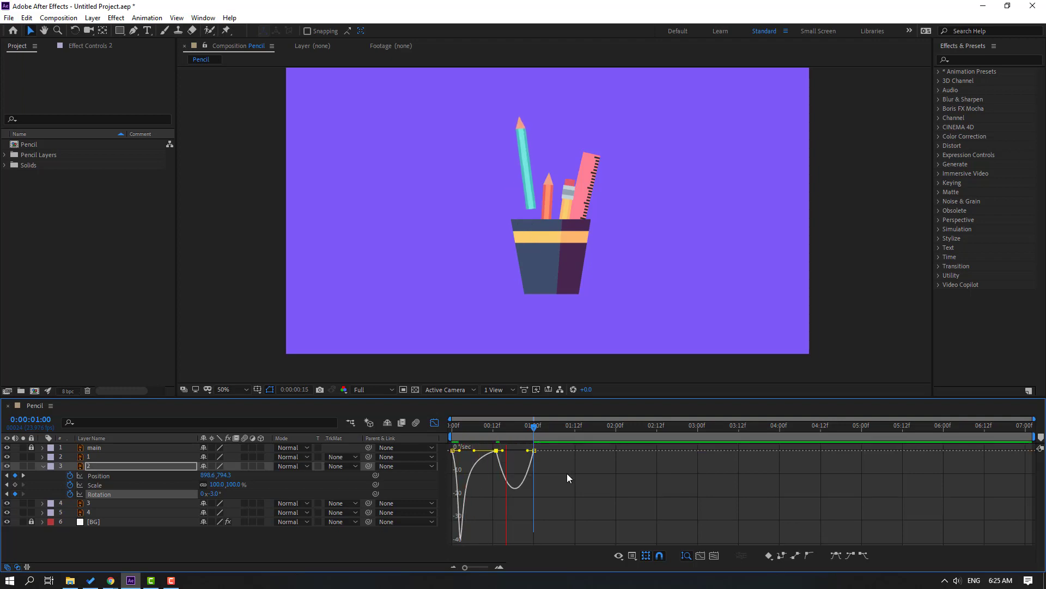
left_click_drag(556, 466, 520, 450)
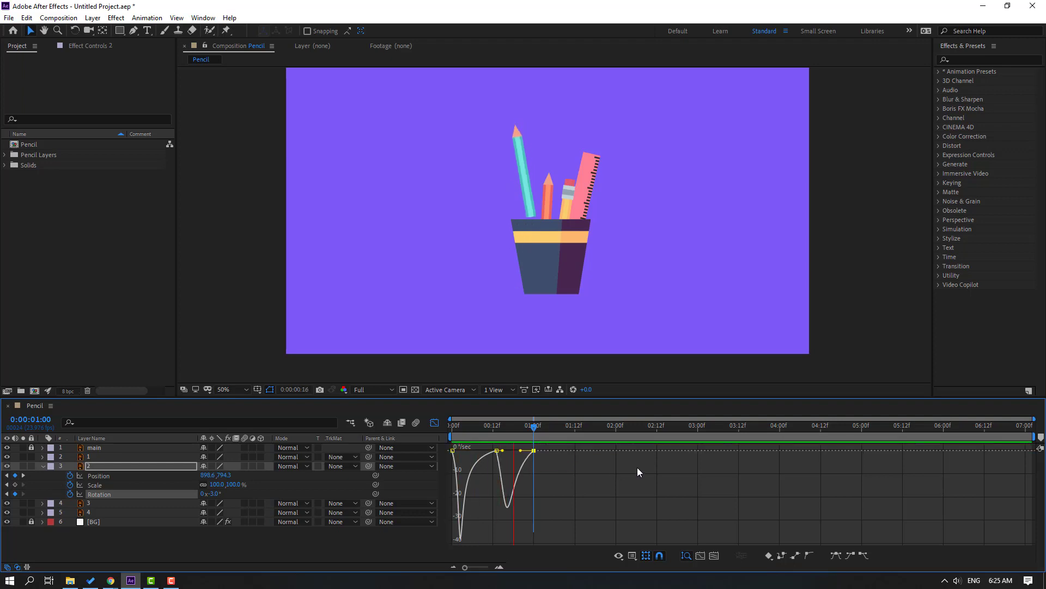
key("space")
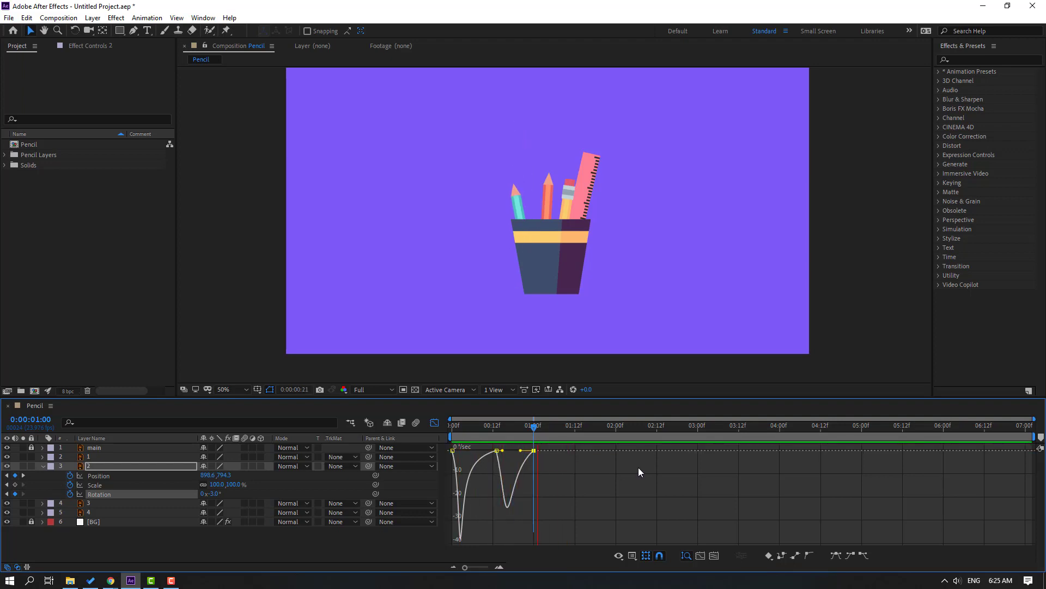
left_click_drag(503, 450, 527, 451)
key("space")
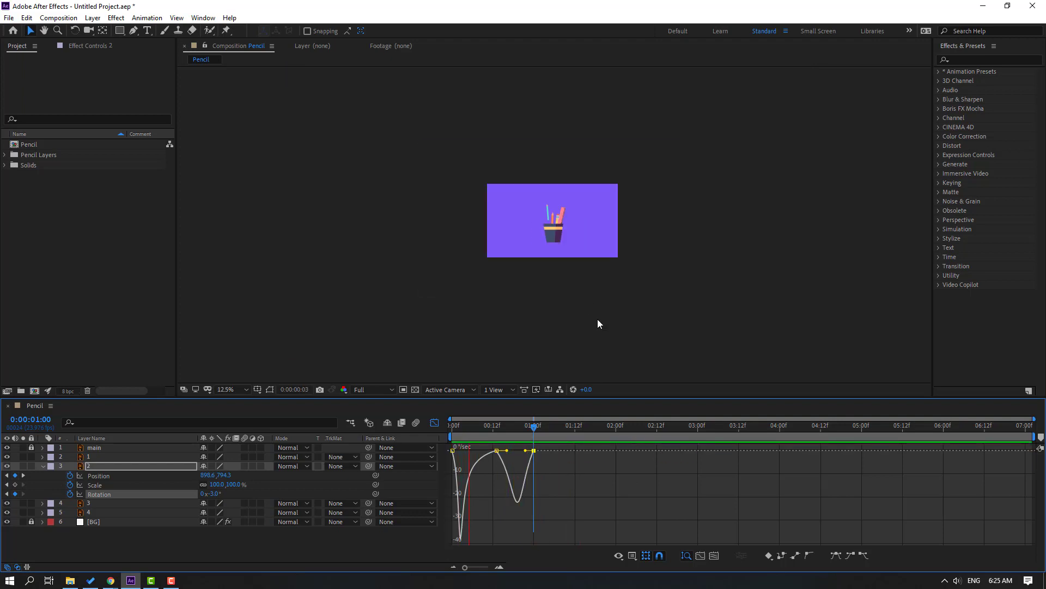
key("space")
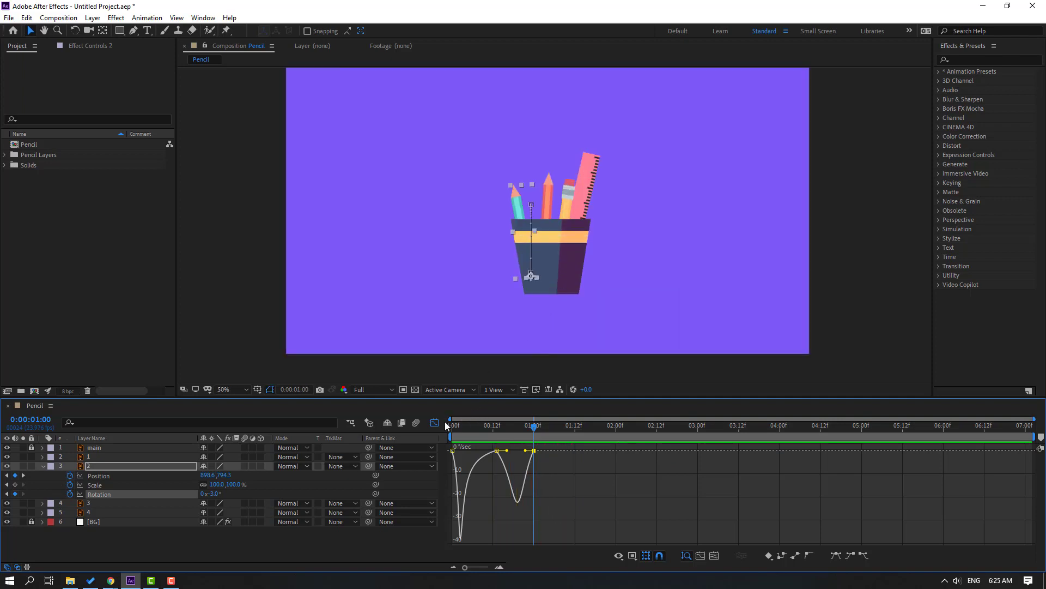
left_click(436, 425)
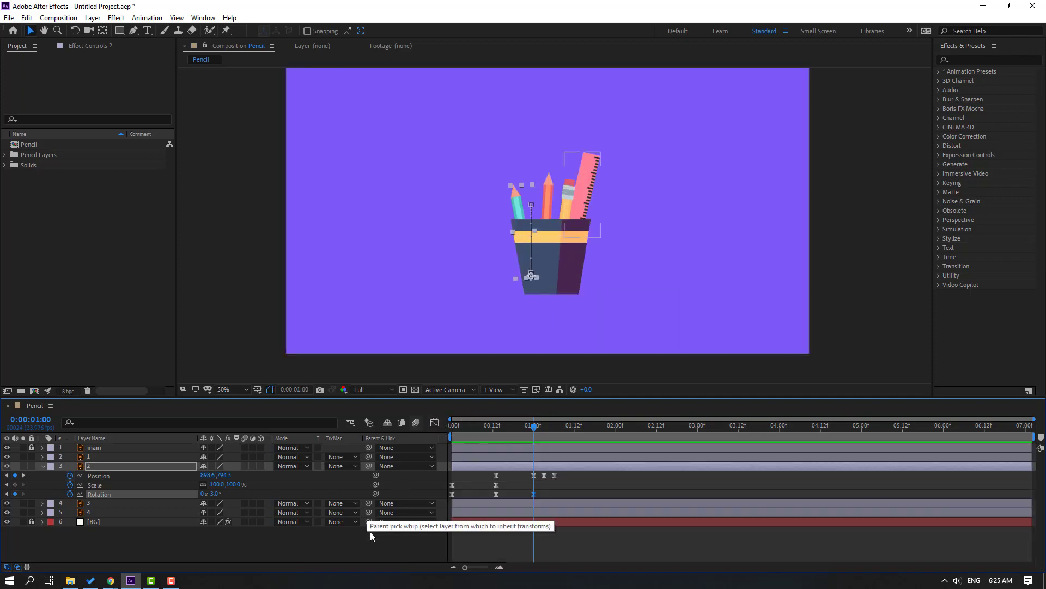
Step: Copy layer 2's Position and Scale keyframes and paste them onto layer 1 at 0:00:00:00
left_click_drag(571, 474, 448, 489)
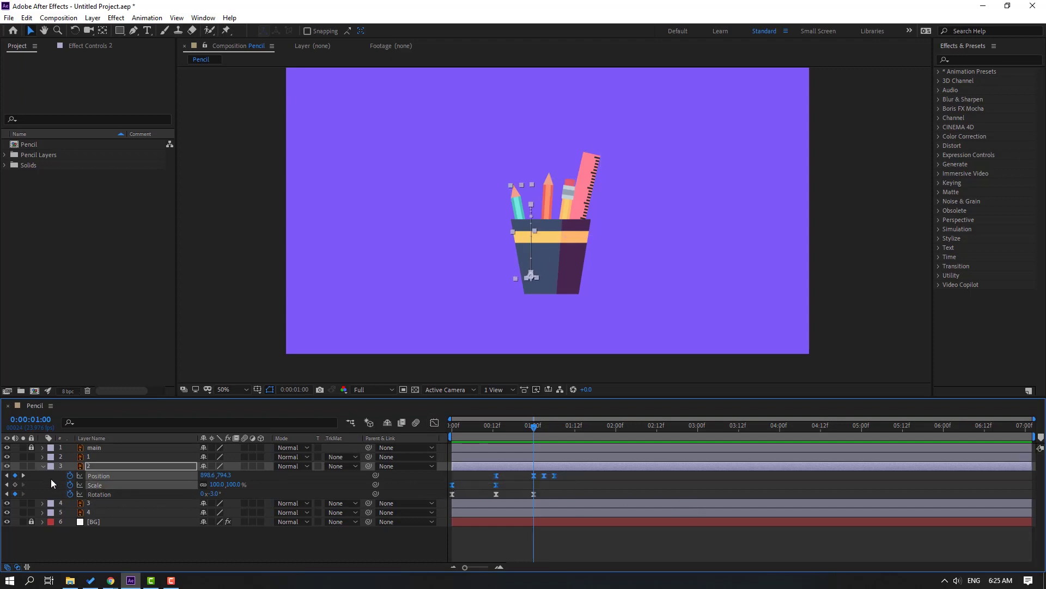
left_click(43, 467)
left_click(90, 458)
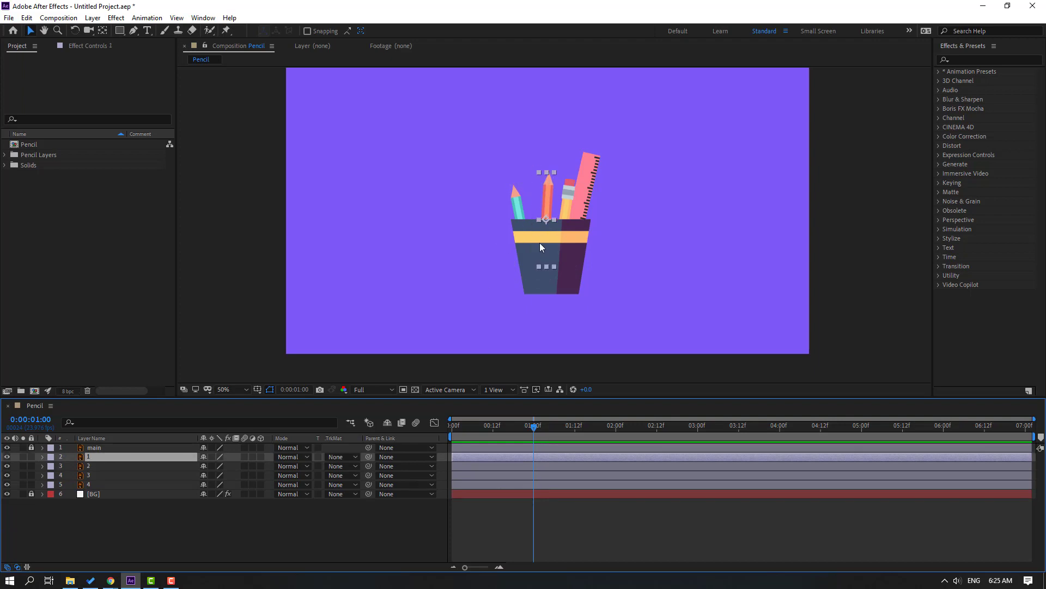
left_click_drag(529, 430, 442, 444)
key("ctrl+v")
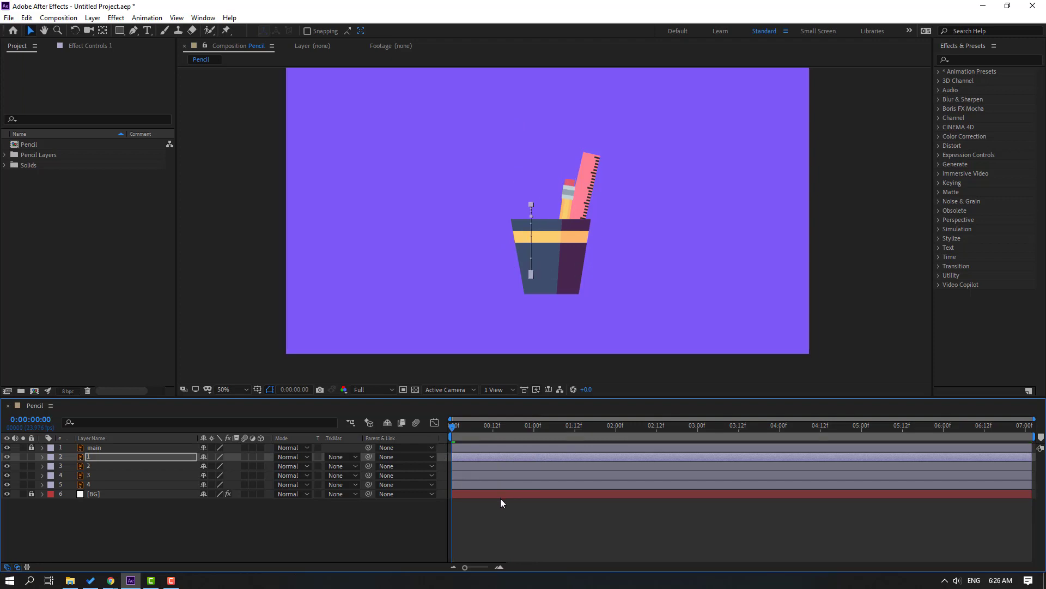
mouse_move(458, 428)
left_mouse_down()
mouse_move(528, 423)
mouse_move(367, 444)
left_mouse_up()
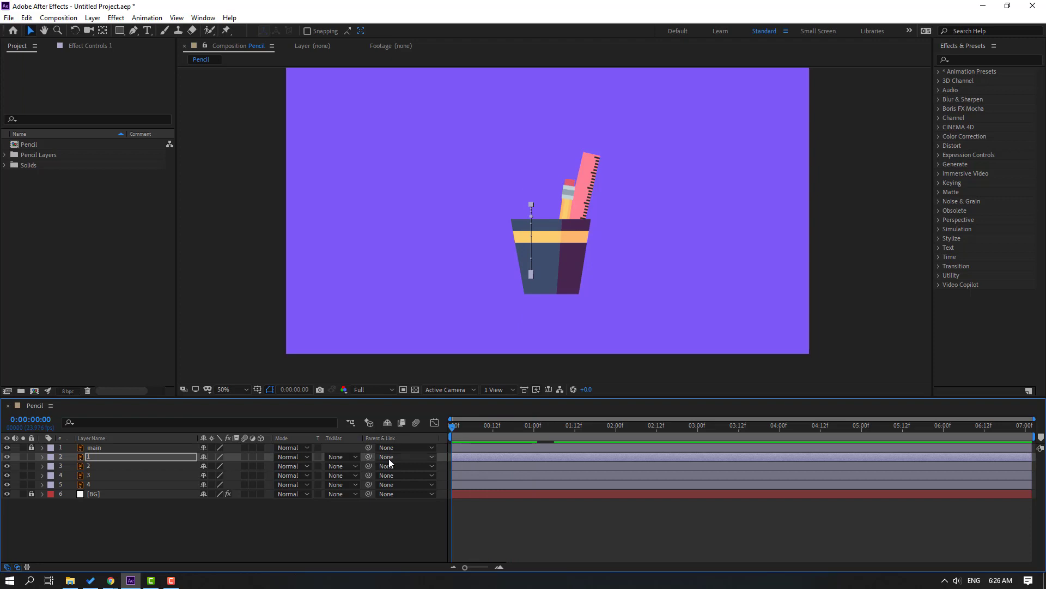
Step: With all of layer 1's Position keyframes selected, offset them together to 938.6, 594.3 at 0:00:01:06 and preview
key("p")
left_click_drag(571, 464, 475, 479)
left_click_drag(481, 429, 556, 428)
mouse_move(209, 466)
left_mouse_down()
mouse_move(261, 467)
mouse_move(143, 467)
left_mouse_up()
left_click_drag(210, 467, 201, 466)
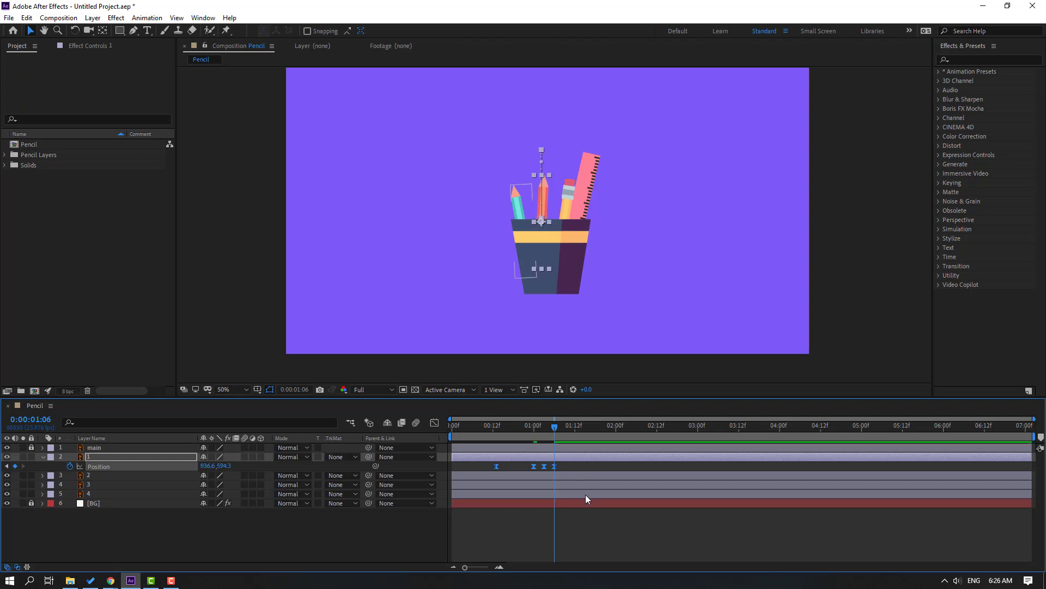
left_click(604, 517)
key("space")
key("space")
Step: Shift layer 1 about four frames later in the timeline and preview the staggered drop
left_click(87, 458)
left_click_drag(458, 458, 471, 459)
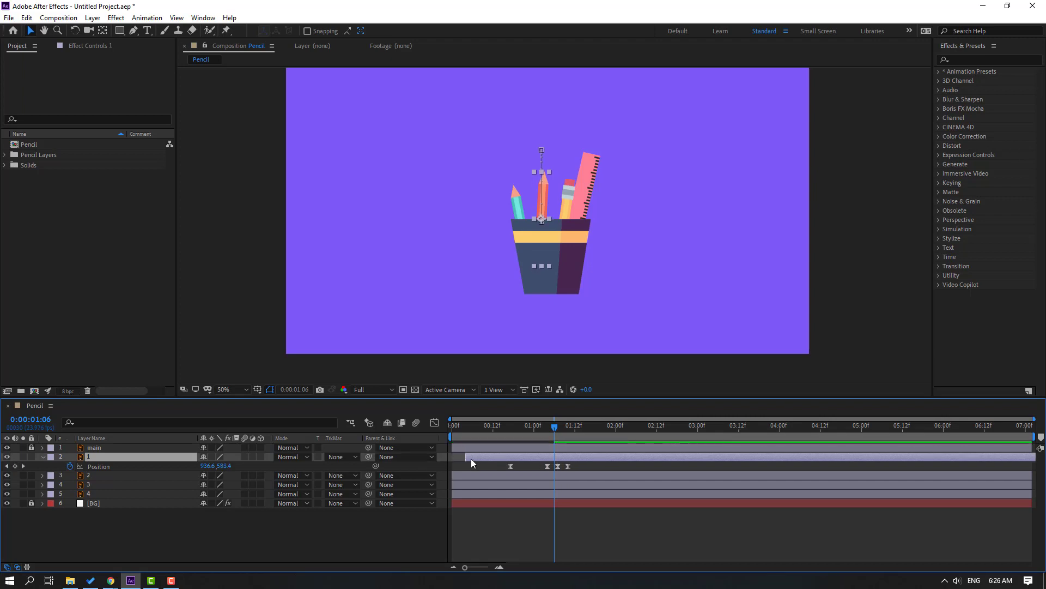
key("space")
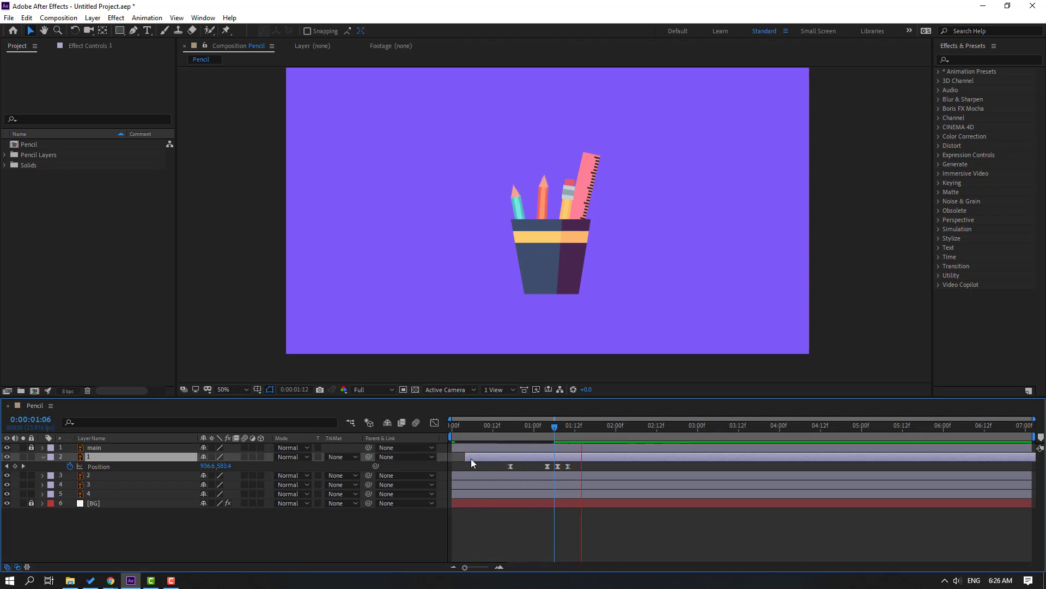
Step: Show layer 1's Scale and Rotation alongside Position and add a starting Rotation keyframe at 0:00:00:04
left_click(500, 426)
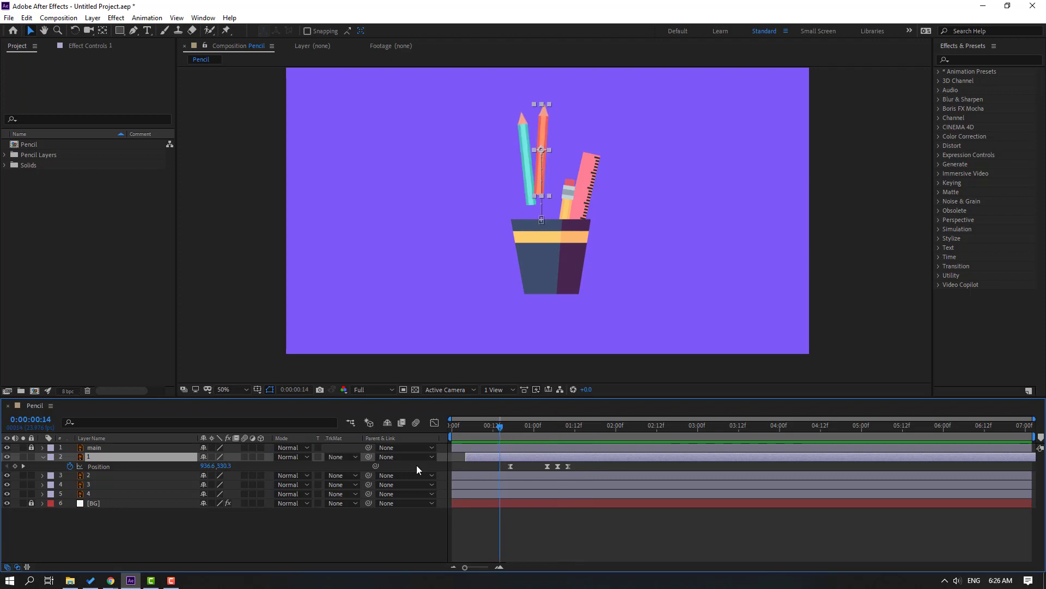
key("shift+s")
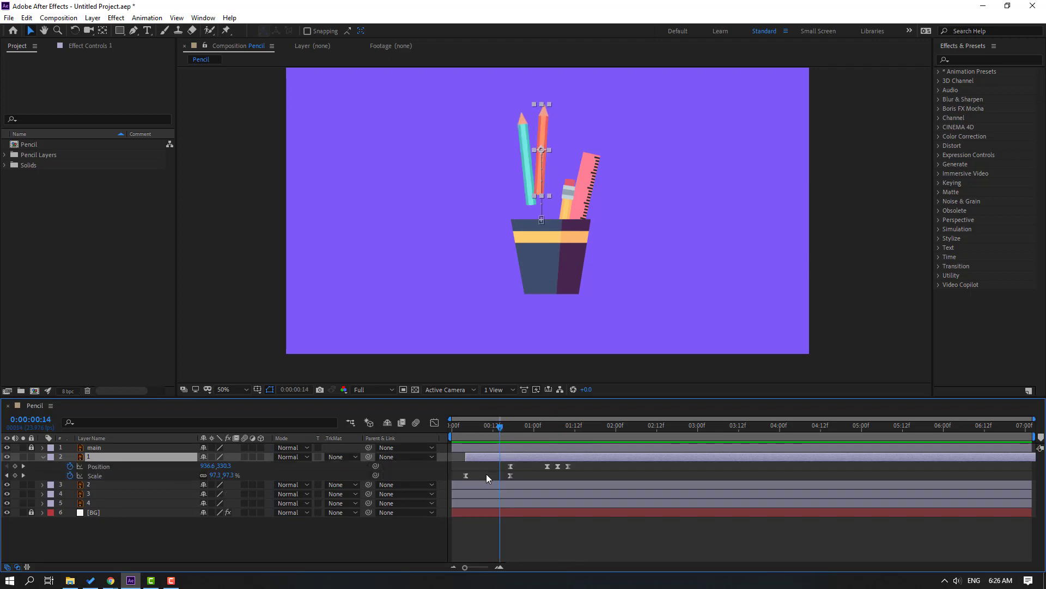
key("j")
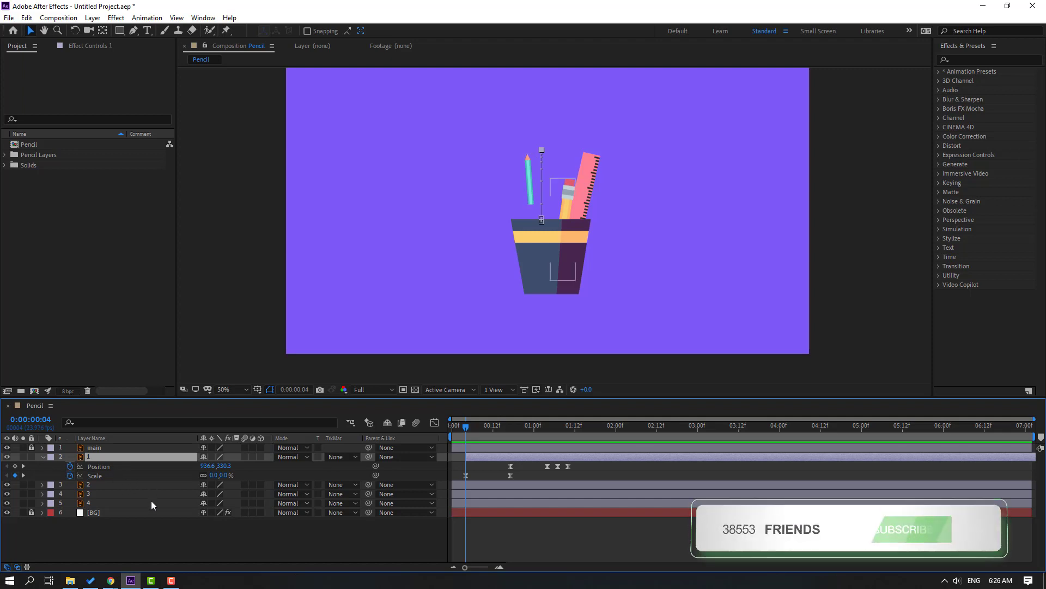
key("shift+r")
left_click(70, 484)
Step: Keyframe layer 1's Rotation to 12° at its first Position keyframe, 6° at 0:00:01:04 and 10° at 0:00:01:10
left_click_drag(469, 428, 510, 427)
left_click_drag(217, 484, 220, 483)
left_click_drag(463, 424, 546, 413)
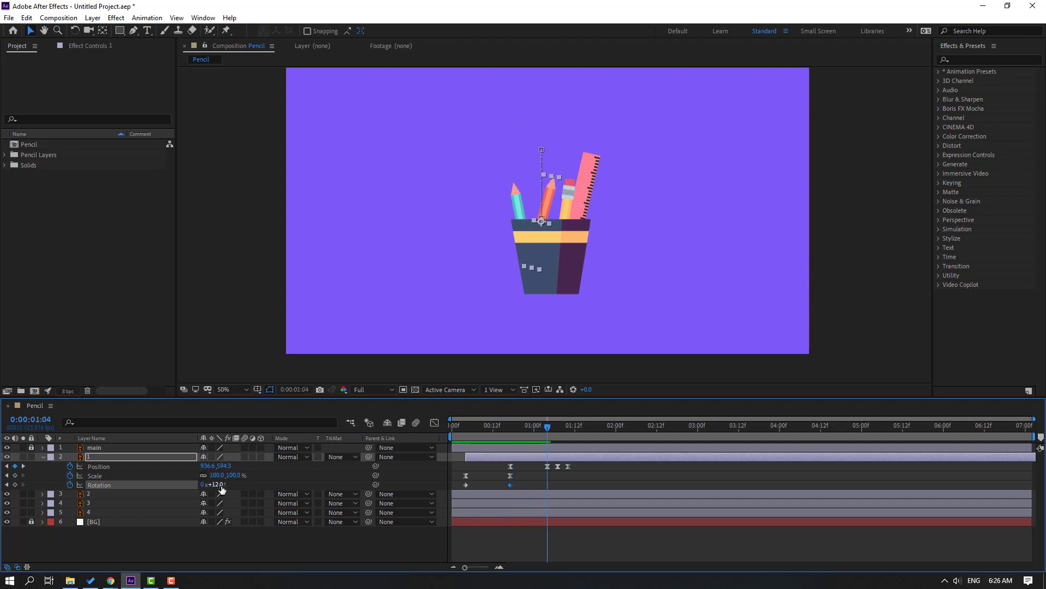
left_click_drag(218, 484, 217, 484)
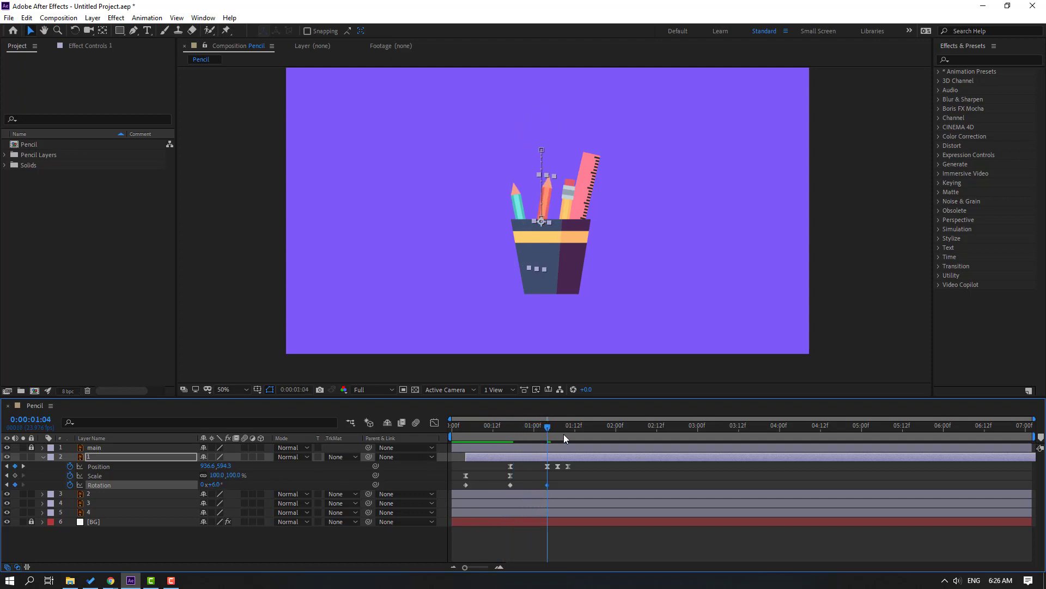
left_click_drag(550, 426, 568, 426)
left_click_drag(217, 484, 220, 484)
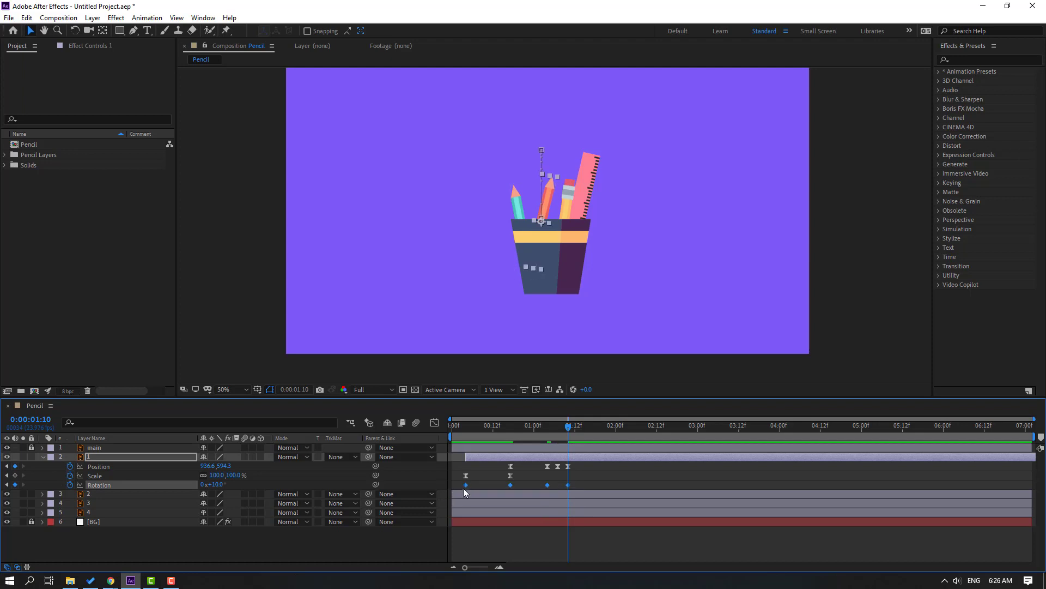
Step: Apply Easy Ease to all of layer 1's Rotation keyframes and preview the swing
right_click(466, 485)
mouse_move(523, 479)
left_click(654, 408)
key("space")
key("space")
scroll(557, 289, "down", 1)
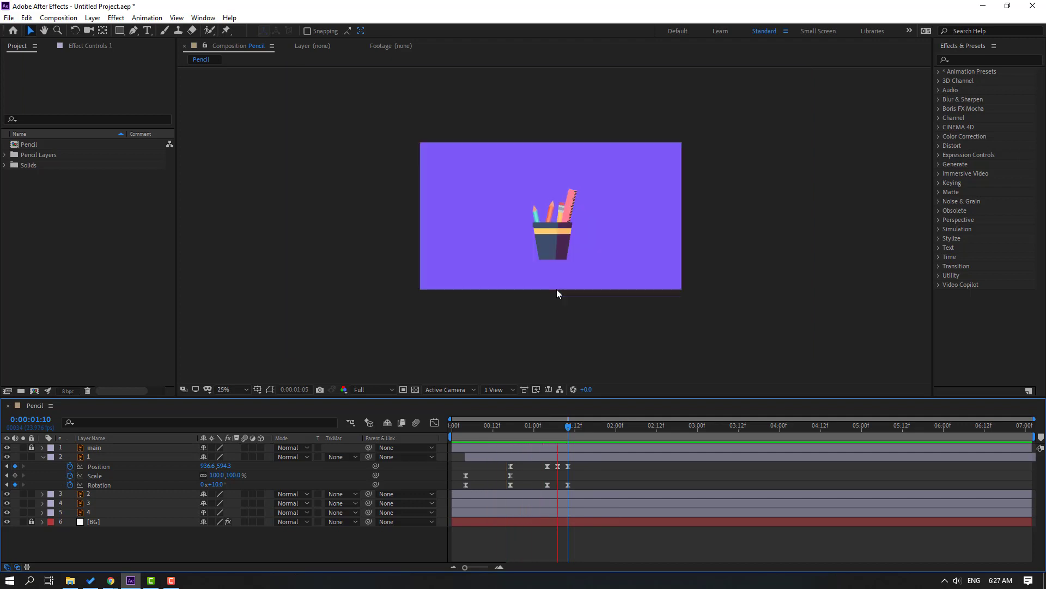
key("period")
left_click(522, 428)
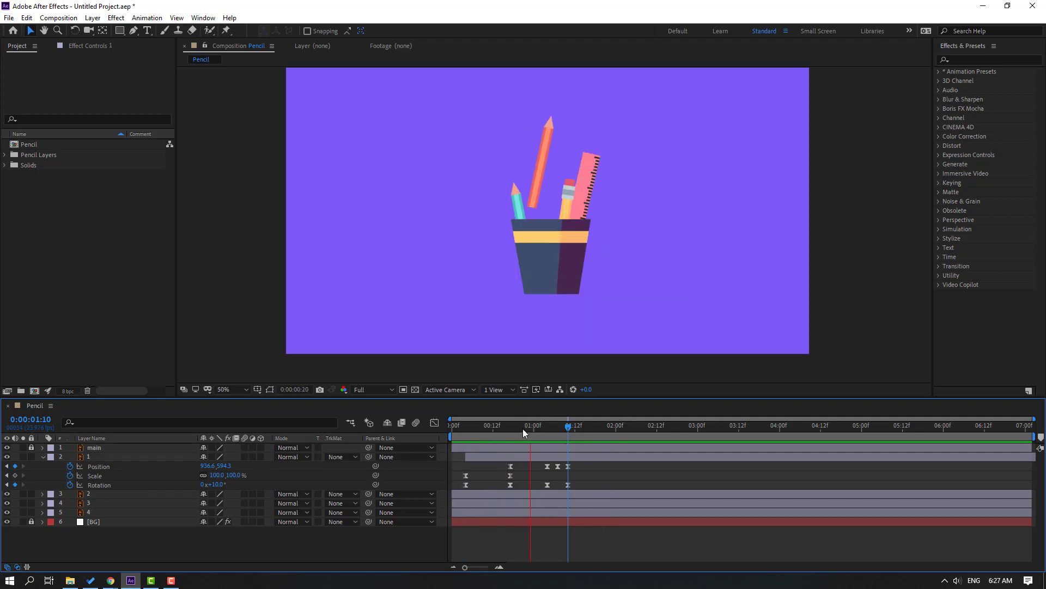
Step: Collapse layer 1 and paste the copied Position and Scale keyframes onto layer 3 at 0:00:00:00
left_click(43, 458)
left_click(116, 528)
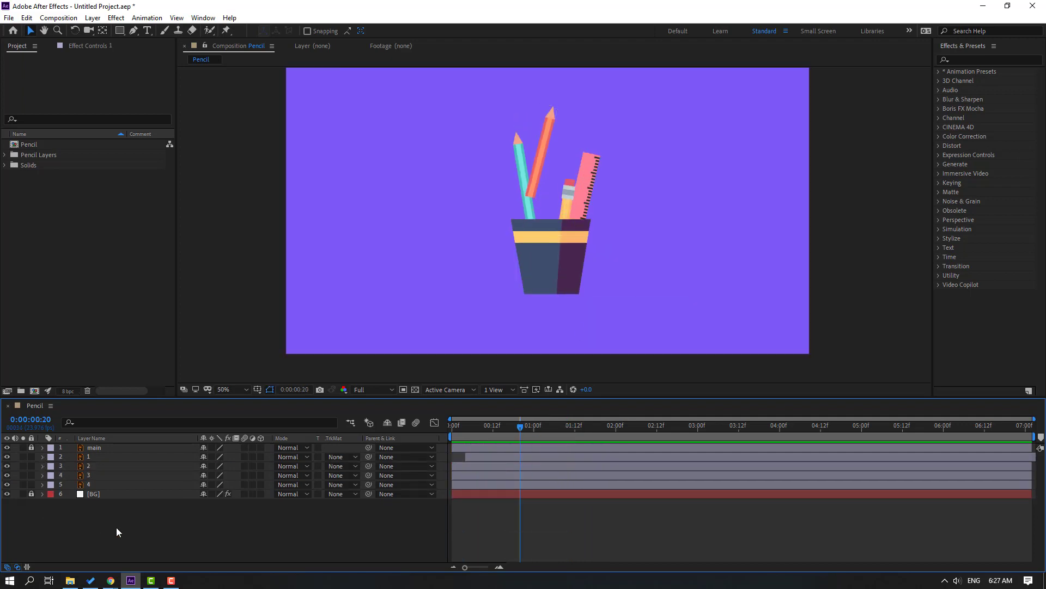
left_click(89, 476)
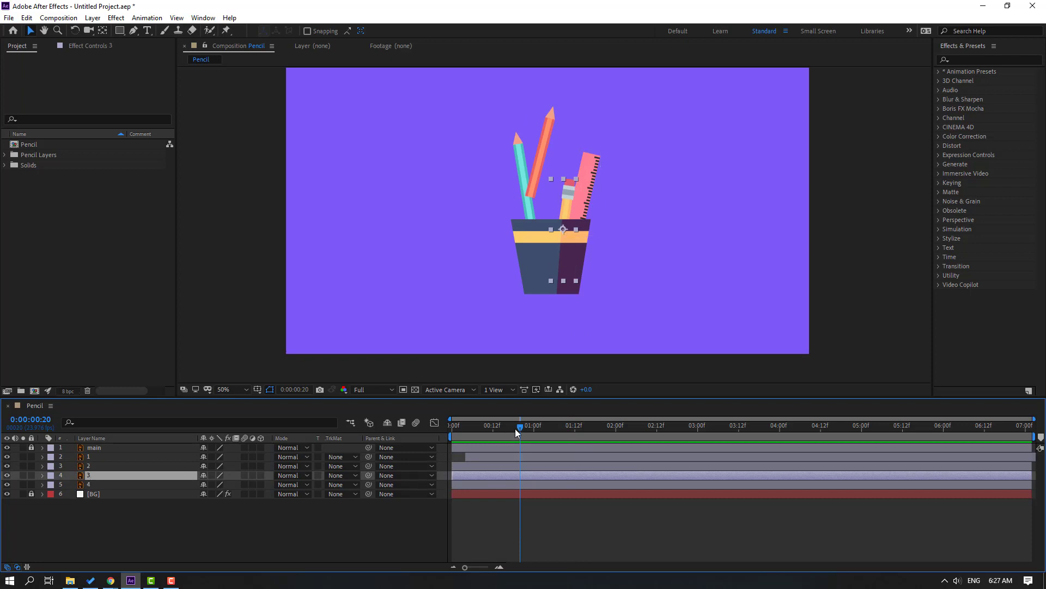
left_click_drag(516, 430, 455, 430)
key("Return")
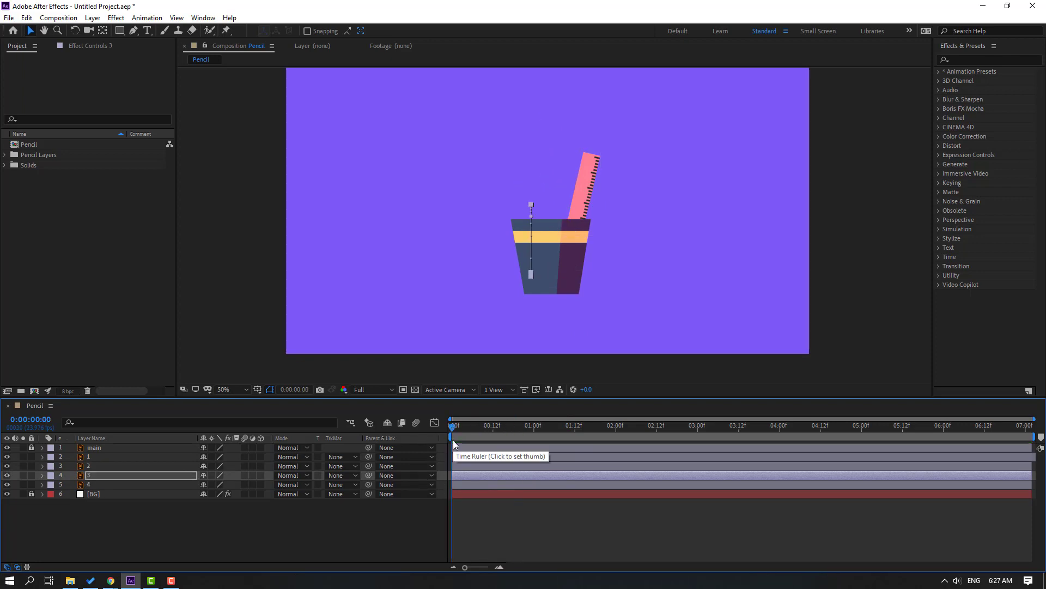
Step: With all of layer 3's Position keyframes selected, offset them together to 1001.6, 653.3 at 0:00:01:06 and preview
key("p")
left_click_drag(465, 427, 556, 428)
mouse_move(206, 484)
left_mouse_down()
mouse_move(268, 489)
mouse_move(162, 489)
mouse_move(217, 485)
left_mouse_up()
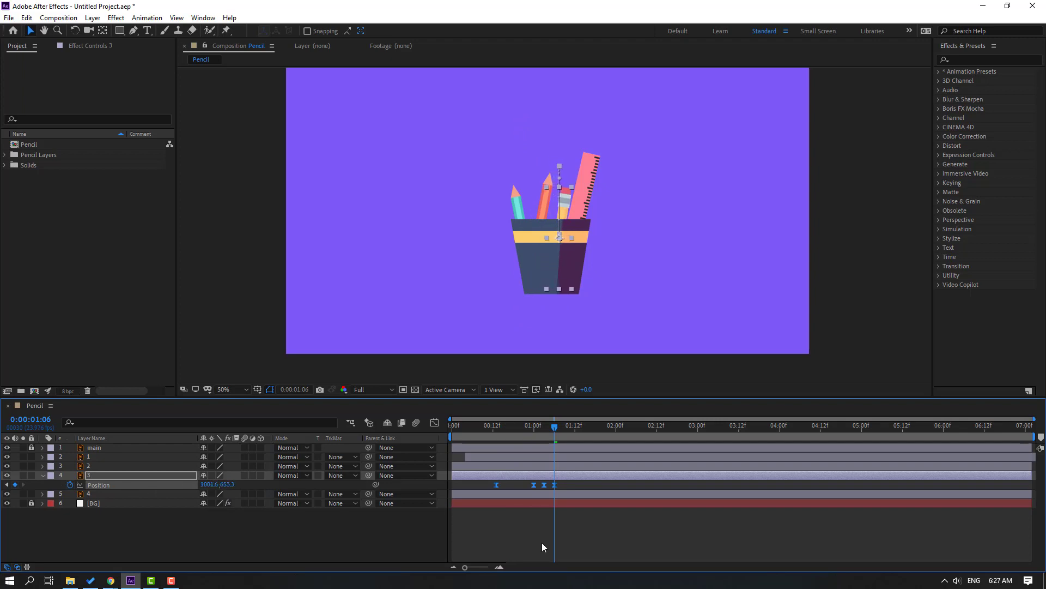
left_click(578, 541)
key("space")
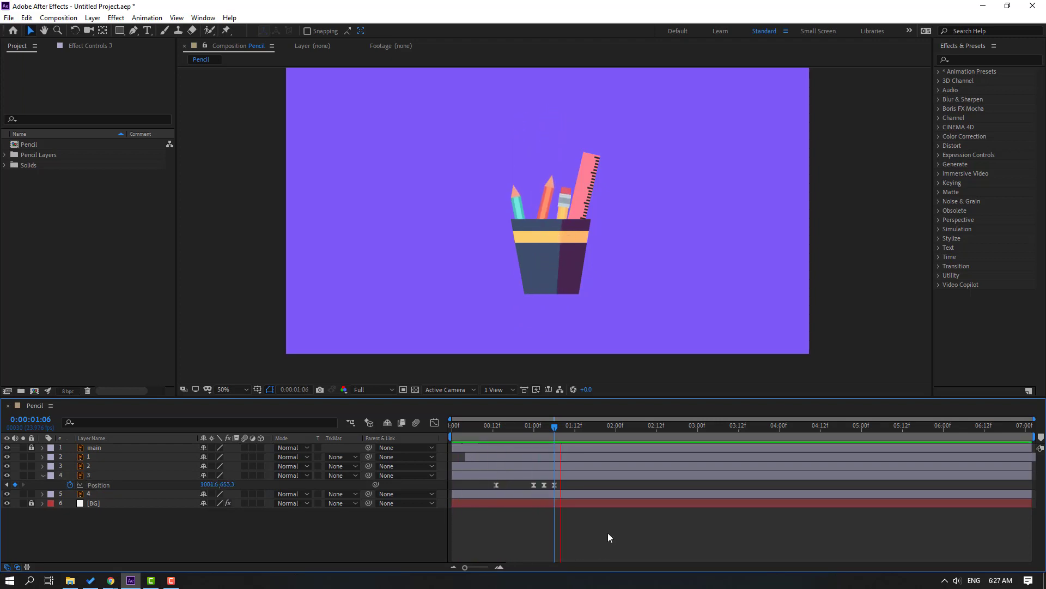
key("space")
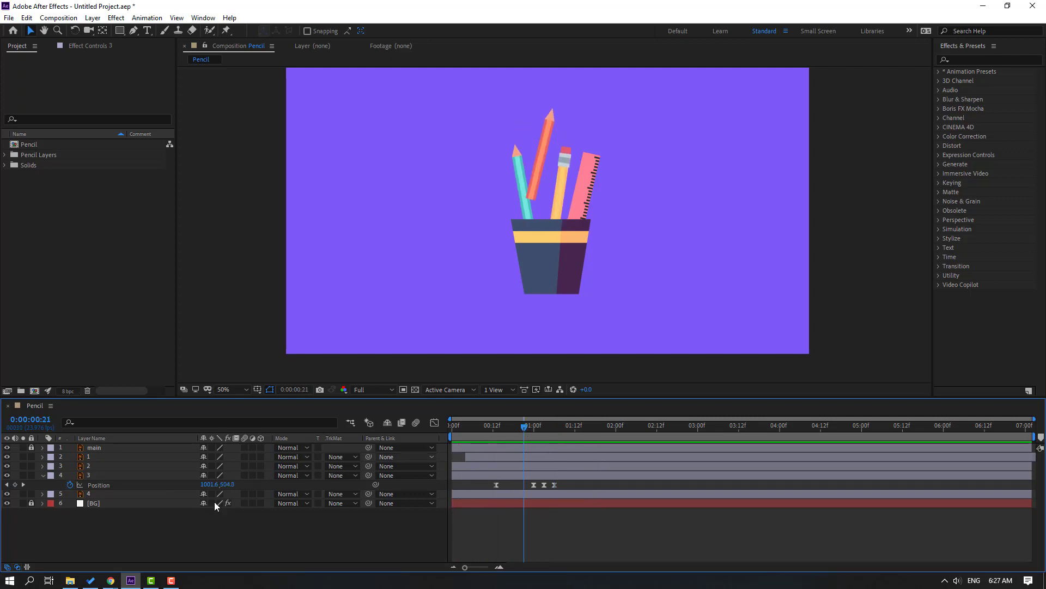
Step: Show all of layer 3's keyframed properties and unlink its Scale proportions
left_click(91, 477)
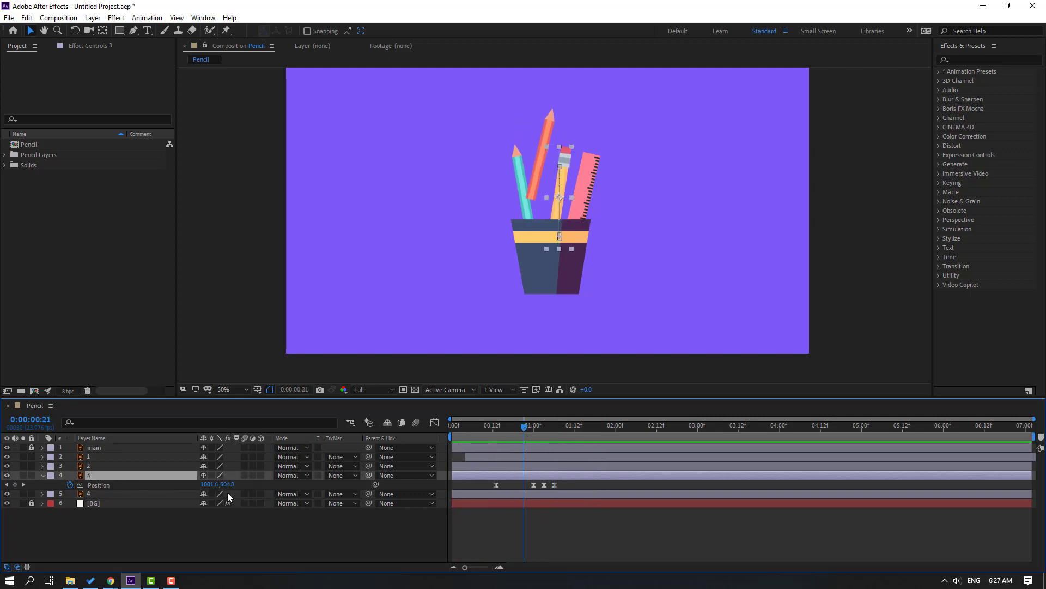
key("p")
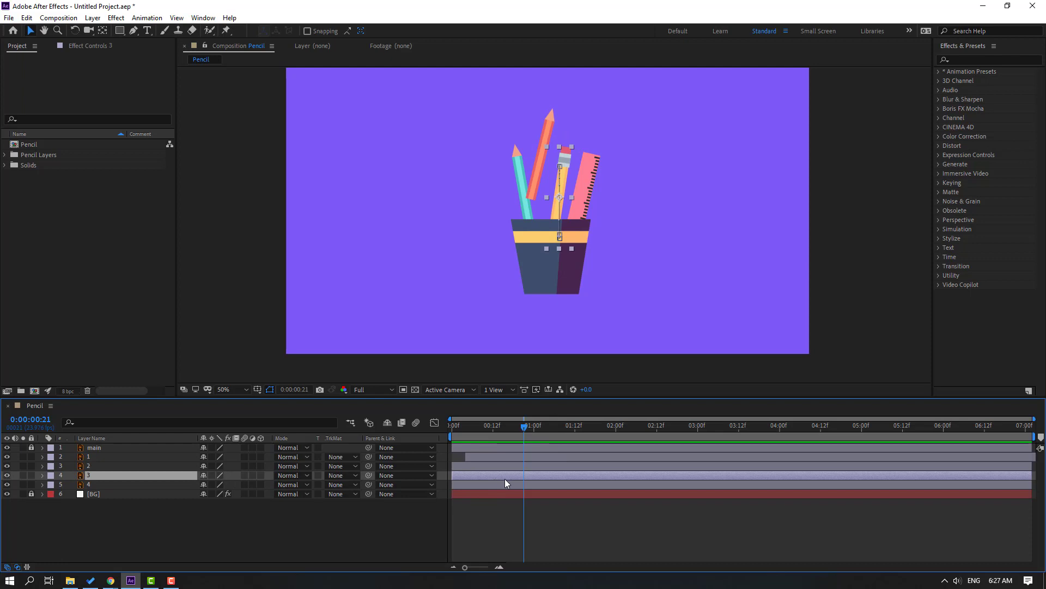
key("u")
left_click(498, 424)
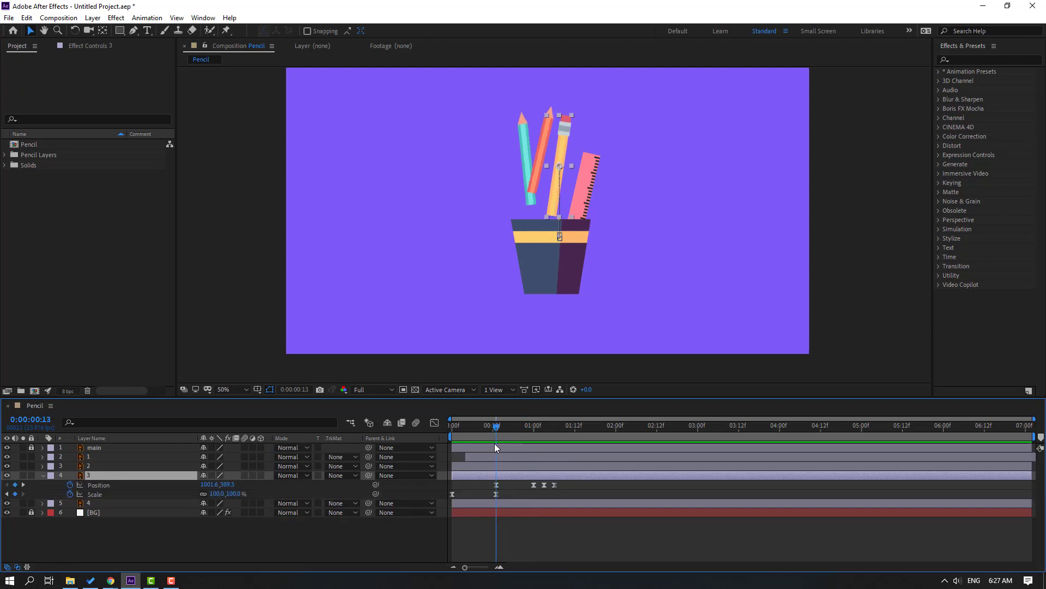
left_click(203, 494)
Step: Set layer 3's Scale keyframe at 0:00:00:00 to 49% width and 25% height
left_click_drag(492, 427, 452, 431)
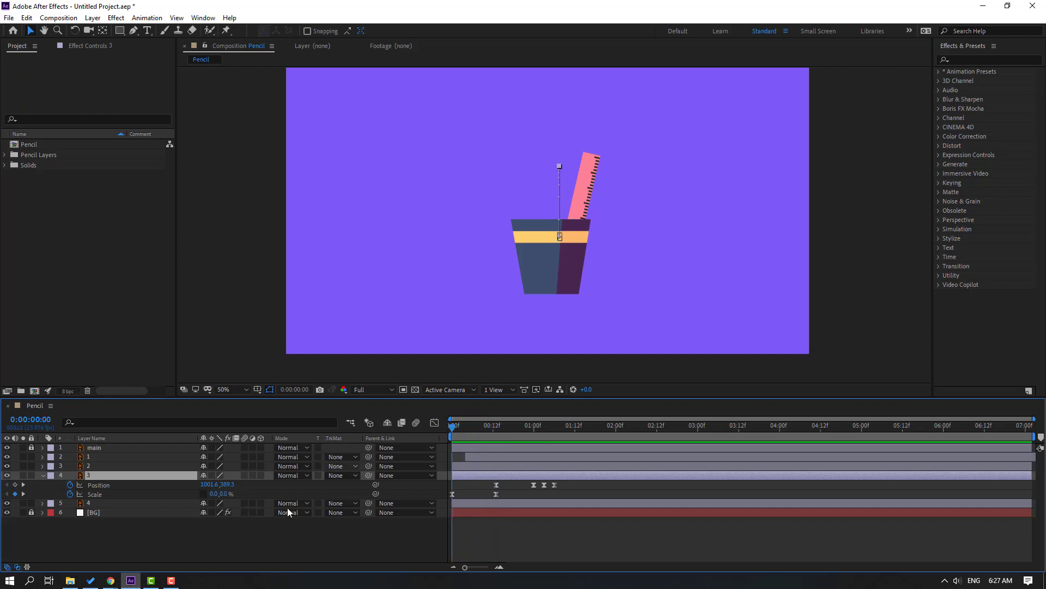
mouse_move(213, 493)
left_mouse_down()
mouse_move(232, 484)
mouse_move(236, 495)
mouse_move(222, 492)
mouse_move(250, 494)
left_mouse_up()
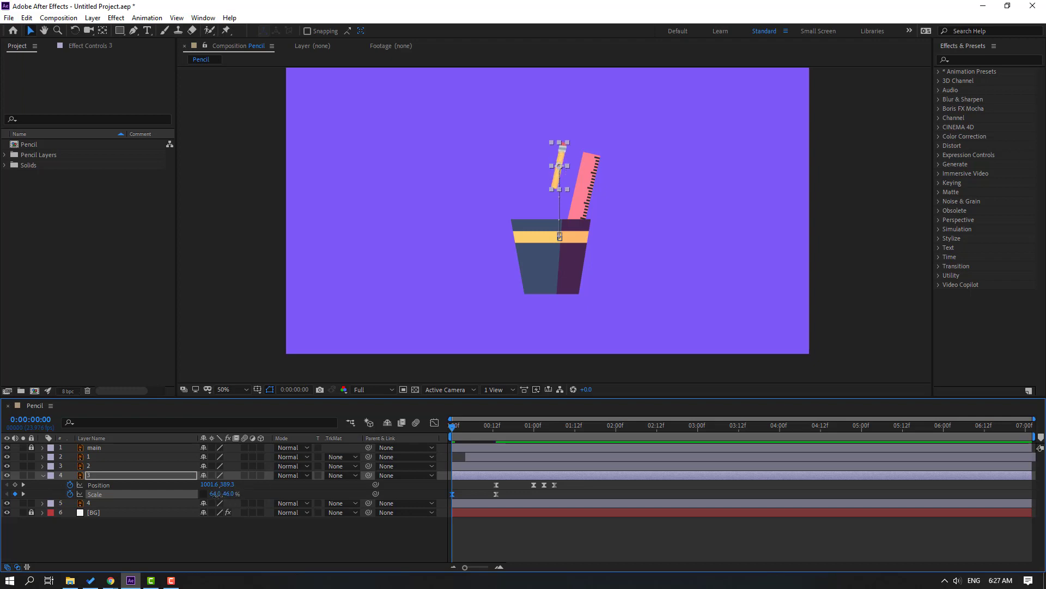
left_click(479, 547)
left_click(457, 429)
mouse_move(456, 428)
left_mouse_down()
mouse_move(474, 427)
mouse_move(440, 427)
left_mouse_up()
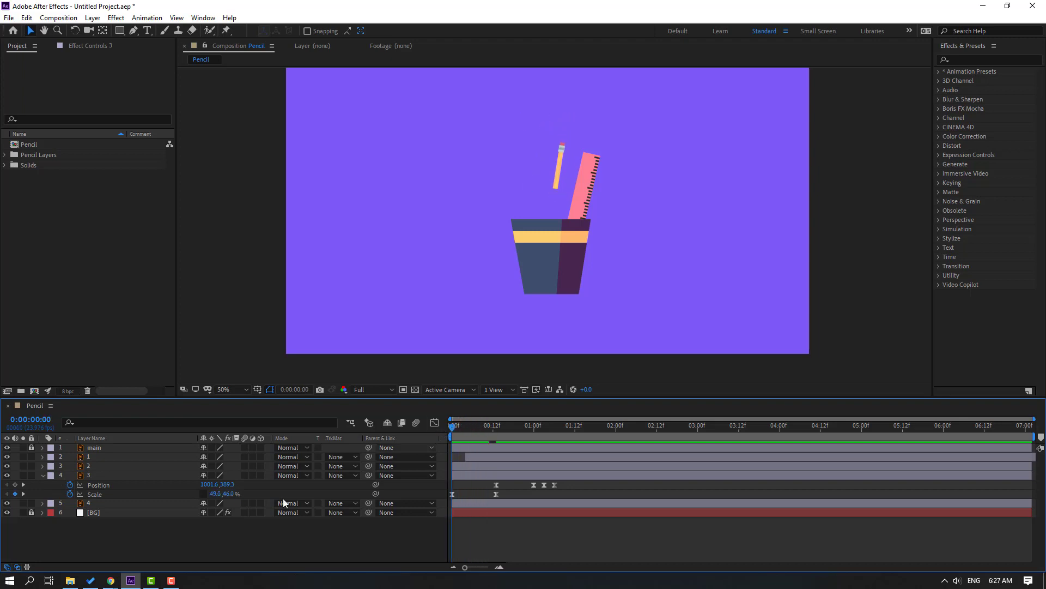
left_click_drag(233, 494, 218, 493)
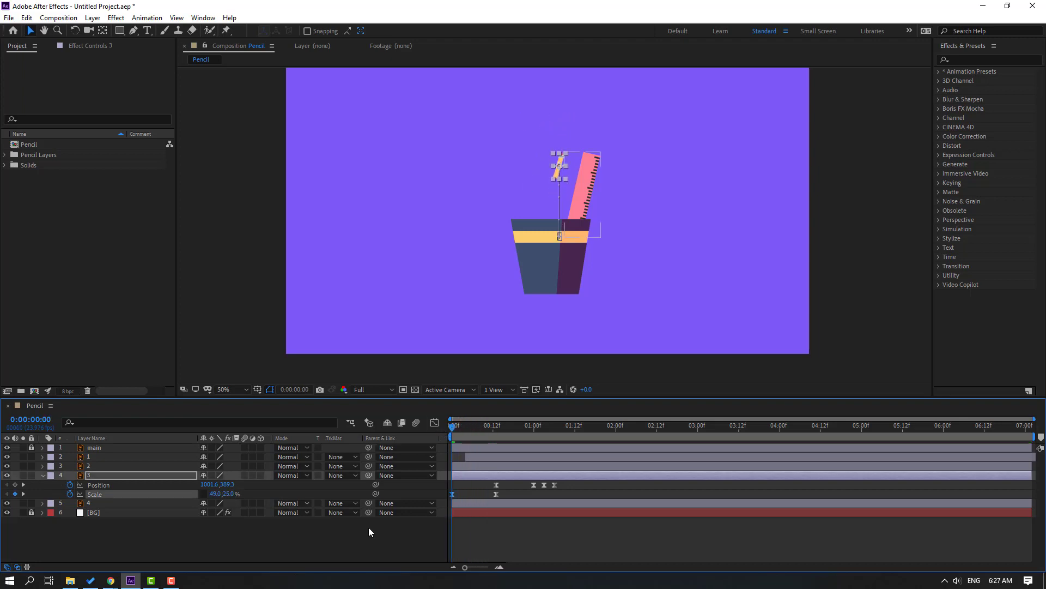
Step: Move layer 3's 49, 25% Scale keyframe about five frames later, set Scale at 0:00:00:00 to 49, 0% and preview
left_click_drag(457, 494, 470, 494)
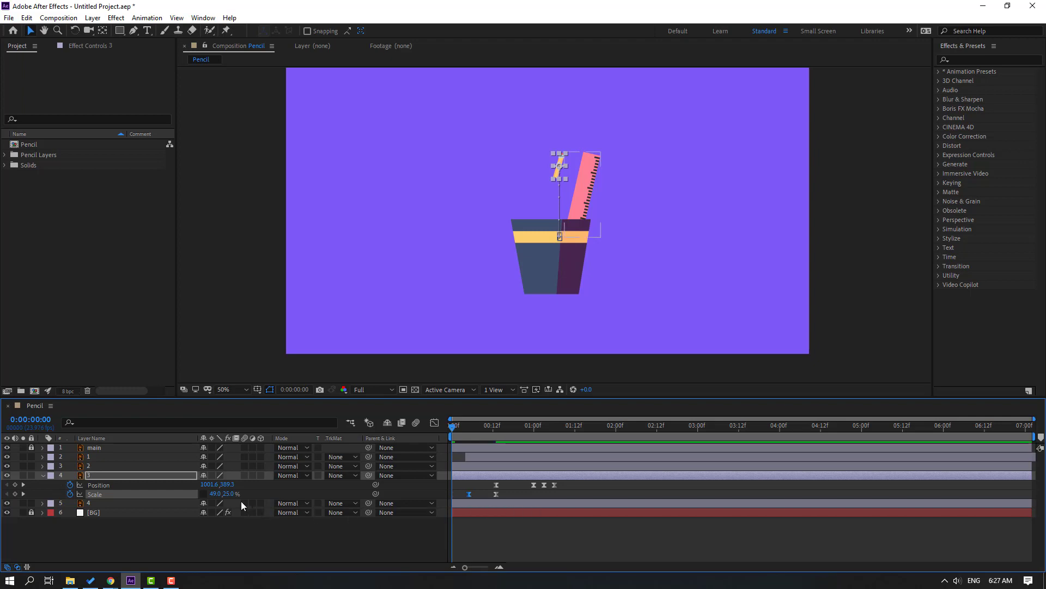
left_click_drag(224, 494, 224, 497)
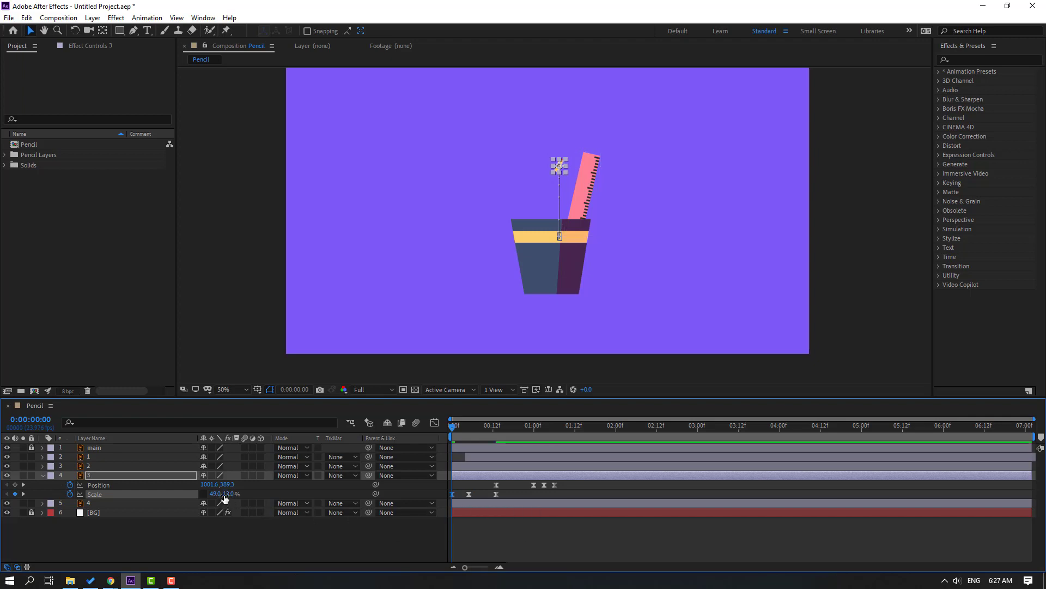
left_click(274, 542)
key("space")
key("space")
key("space")
Step: Move layer 3's second Scale keyframe to about frame 3, shift the layer about seven frames later and preview
key("space")
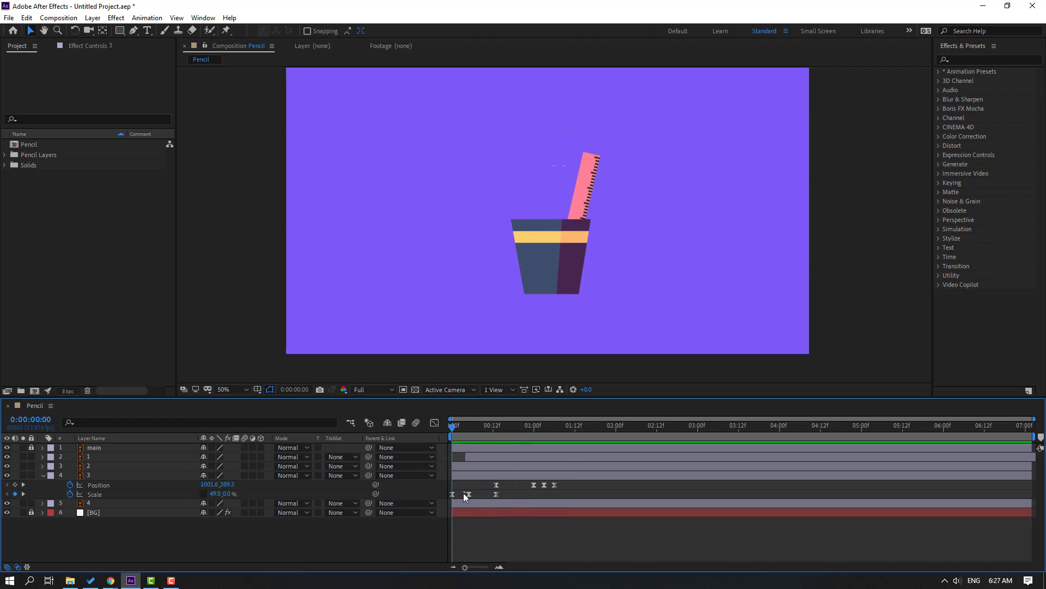
left_click_drag(467, 494, 463, 494)
key("space")
scroll(436, 257, "down", 2)
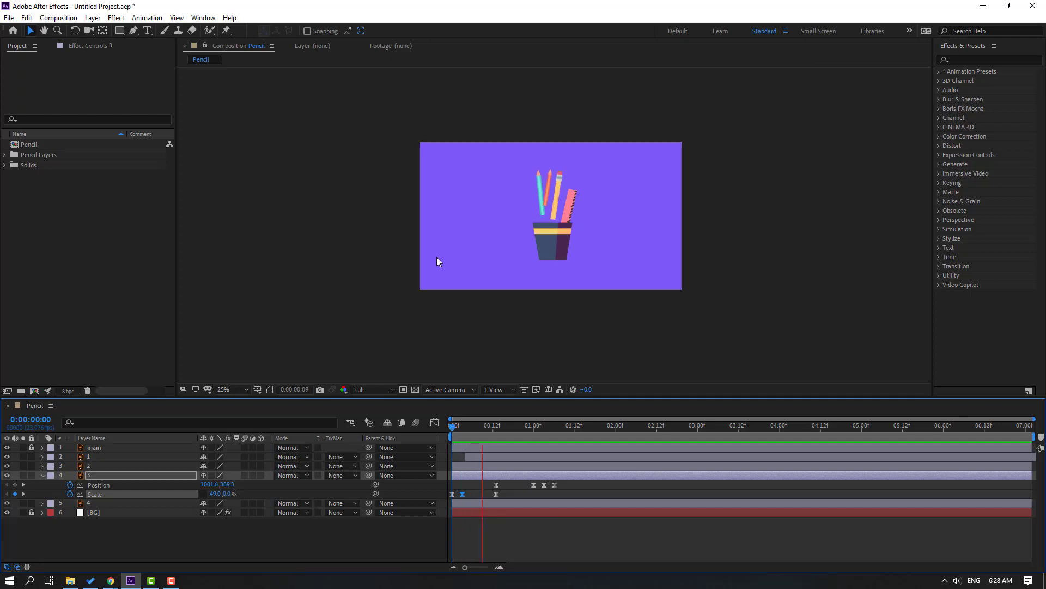
left_click_drag(462, 476, 486, 475)
key("space")
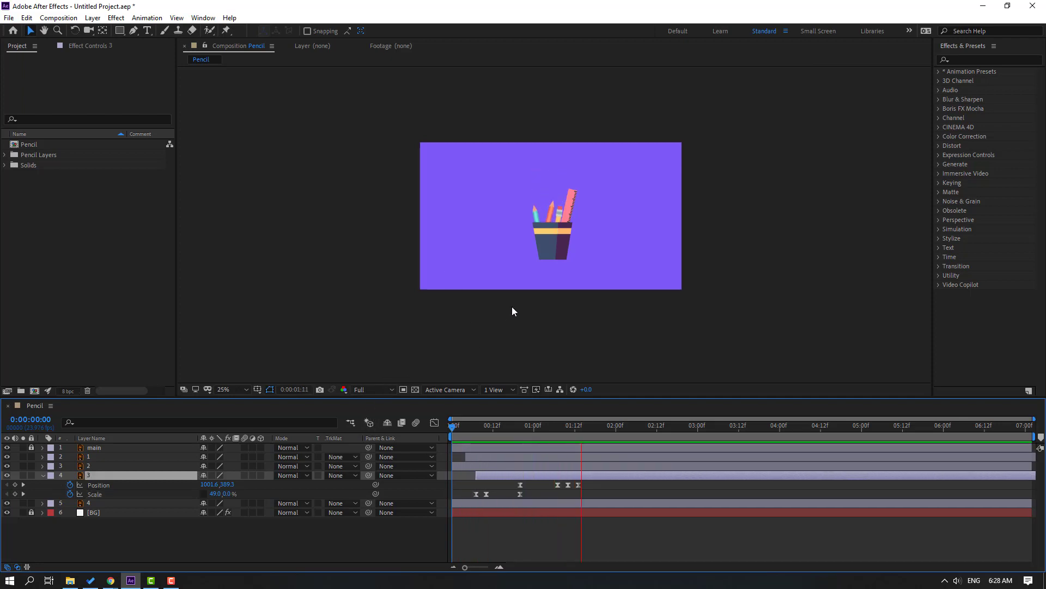
scroll(513, 307, "up", 2)
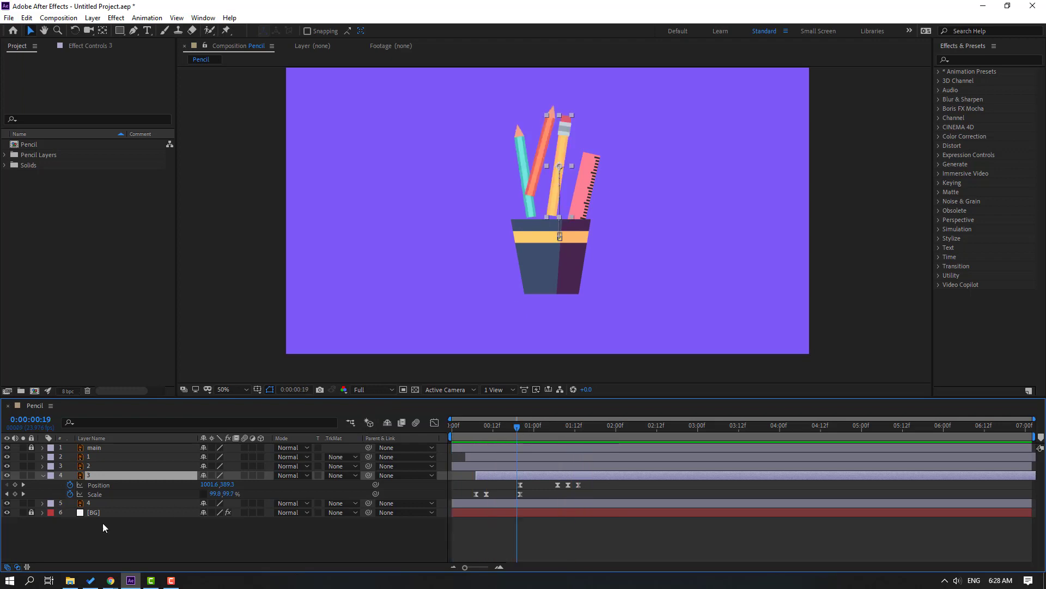
Step: Collapse layer 3, paste the copied keyframes onto layer 4 at 0:00:00:00 and show its Position
left_click(42, 475)
left_click(107, 486)
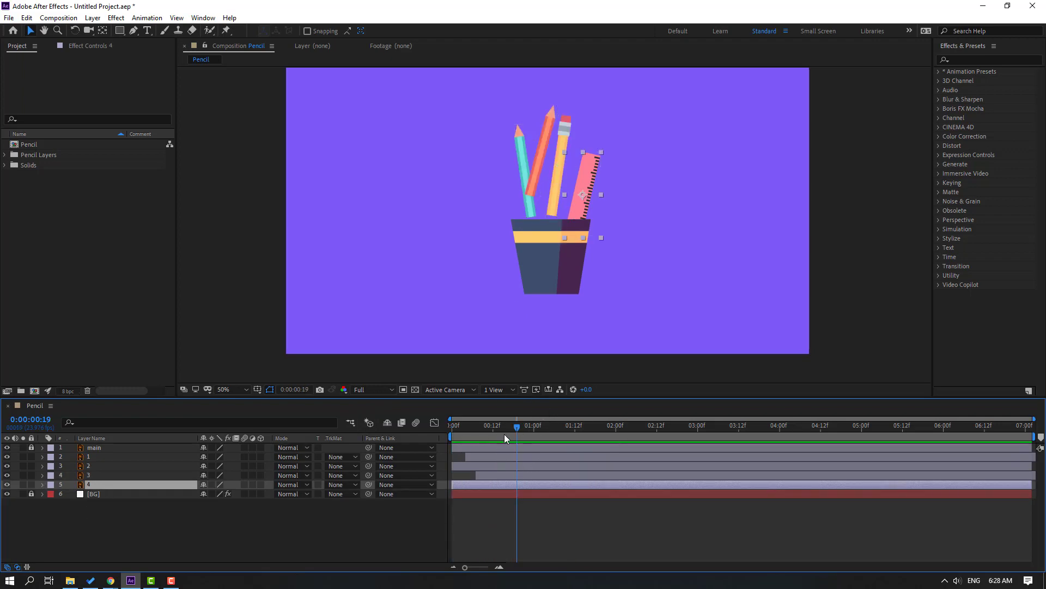
key("Home")
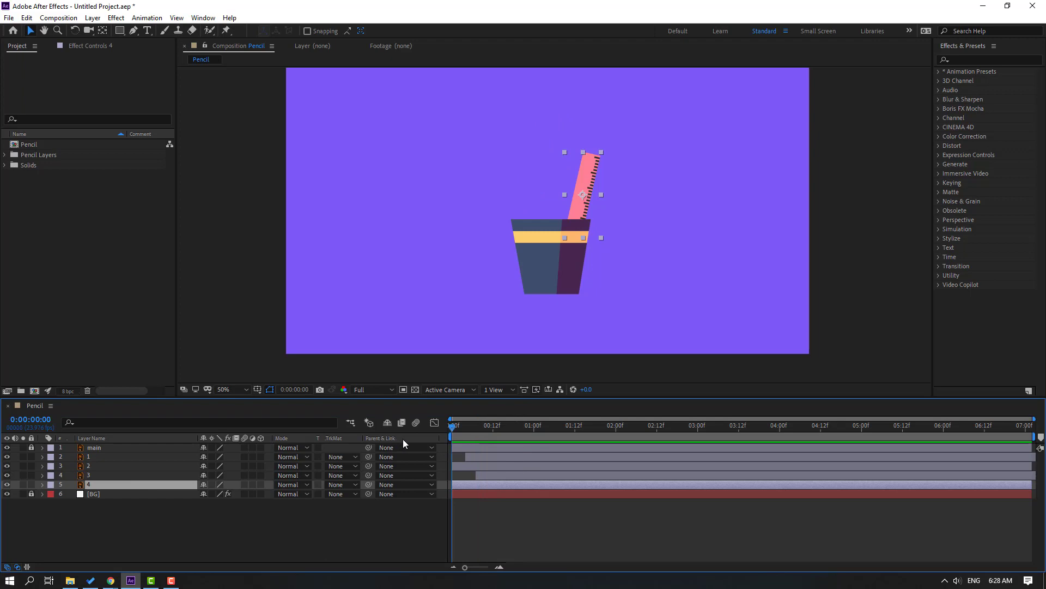
key("ctrl+v")
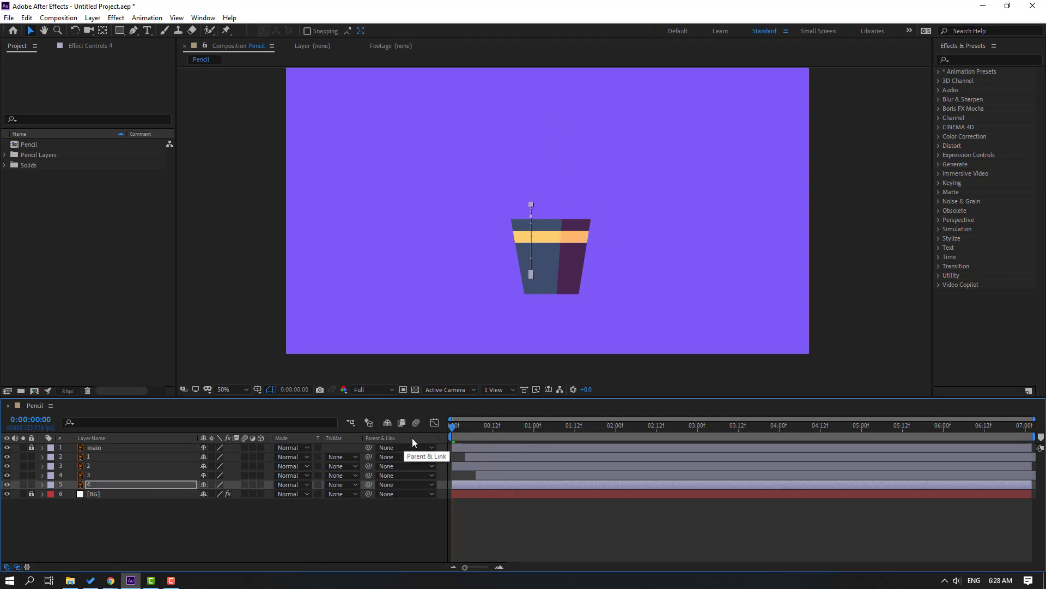
key("p")
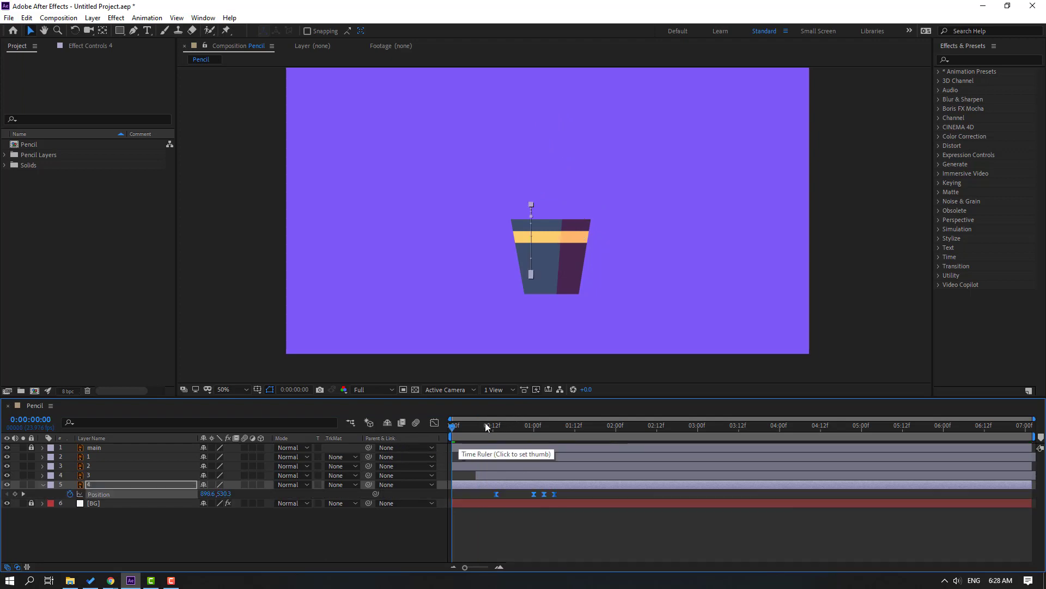
Step: With all of layer 4's Position keyframes selected, offset them together to 1058.6, 602.3 at 0:00:01:06
left_click(489, 427)
left_click_drag(493, 428, 556, 429)
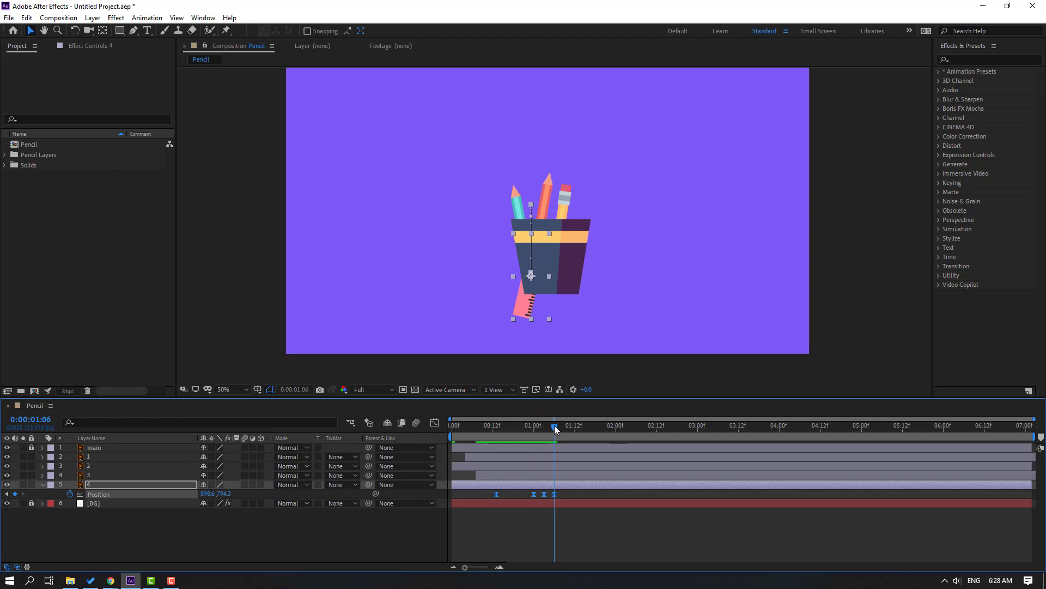
left_click_drag(573, 494, 470, 507)
left_click_drag(214, 498, 104, 511)
left_click_drag(209, 493, 254, 499)
mouse_move(512, 425)
left_mouse_down()
mouse_move(461, 431)
mouse_move(498, 426)
left_mouse_up()
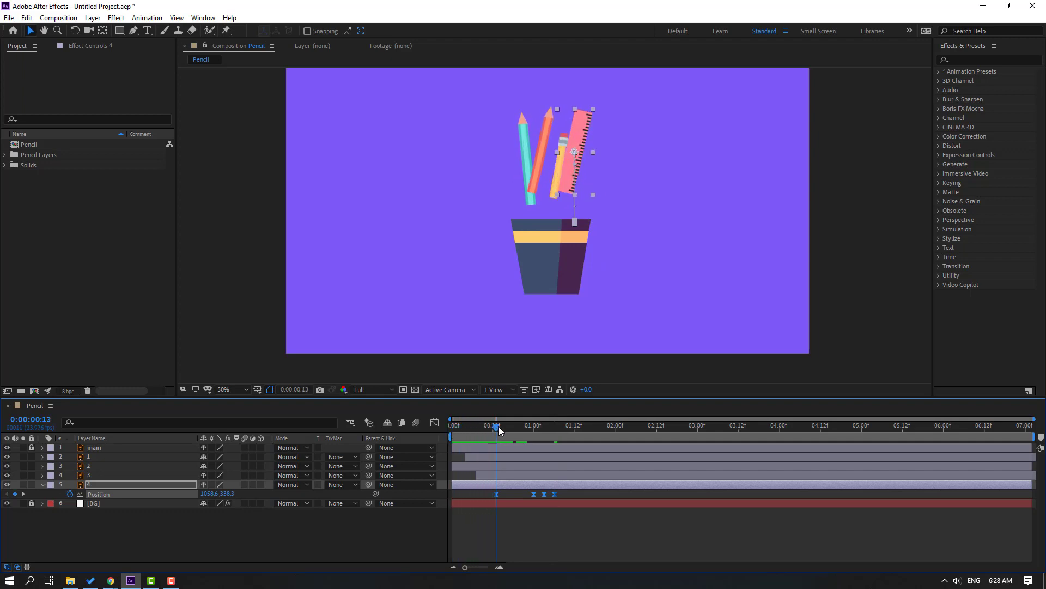
Step: Shift layer 4 to start at 0:00:00:09 and add a starting Rotation keyframe there
left_click_drag(471, 481, 493, 483)
mouse_move(486, 424)
left_mouse_down()
mouse_move(476, 428)
mouse_move(544, 428)
mouse_move(483, 430)
left_mouse_up()
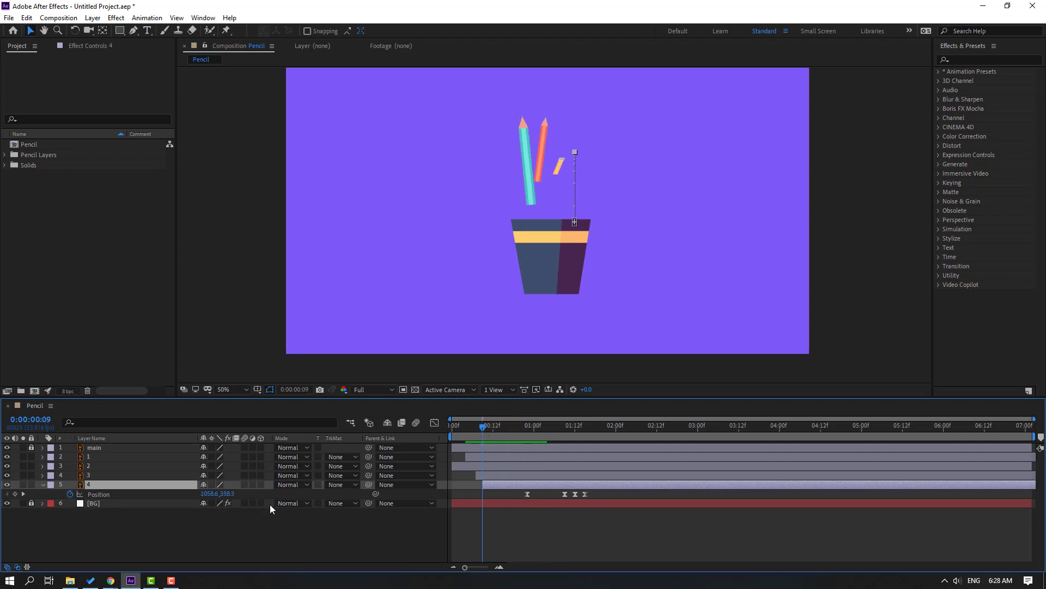
key("shift+r")
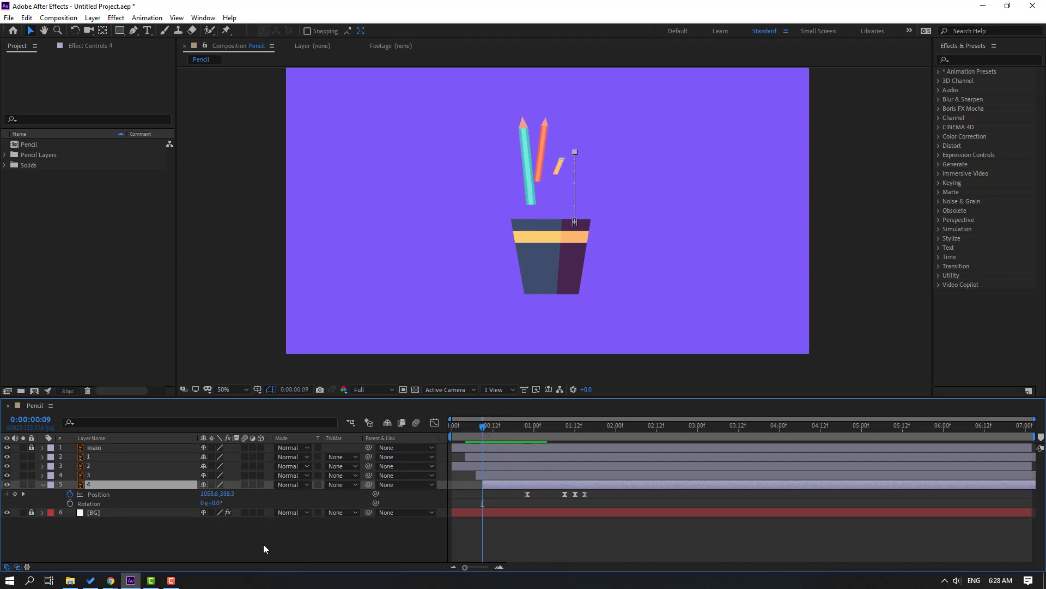
left_click(69, 503)
Step: Keyframe tilts in layer 4's Rotation at 0:00:00:22 and its second Position keyframe, ending at -5° at 0:00:01:15
left_click_drag(486, 428, 532, 429)
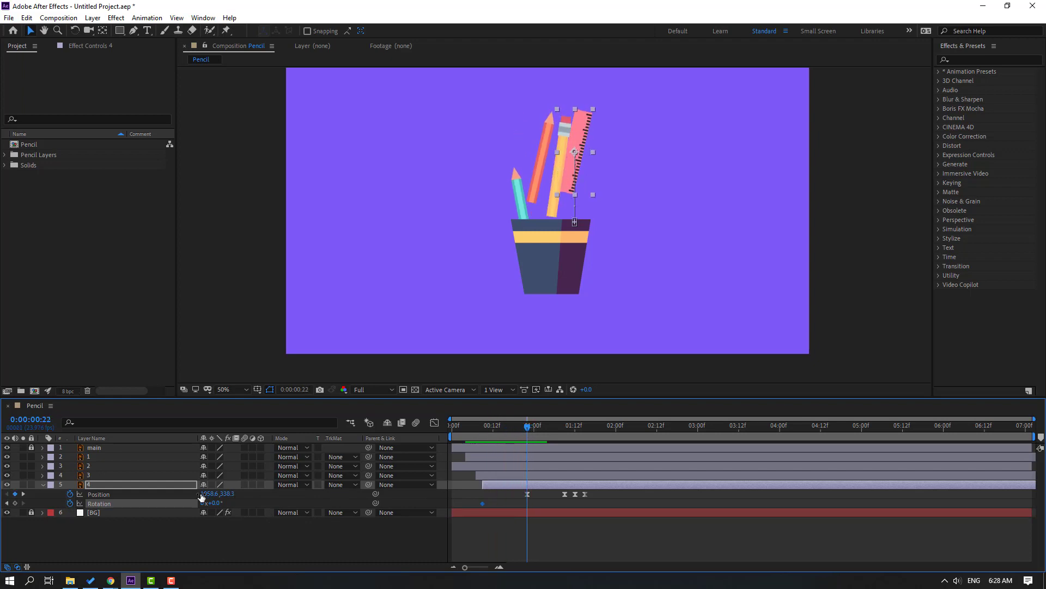
left_click_drag(217, 502, 211, 503)
left_click_drag(467, 429, 566, 425)
left_click_drag(217, 503, 214, 502)
left_click_drag(571, 433, 585, 428)
left_click_drag(216, 503, 217, 518)
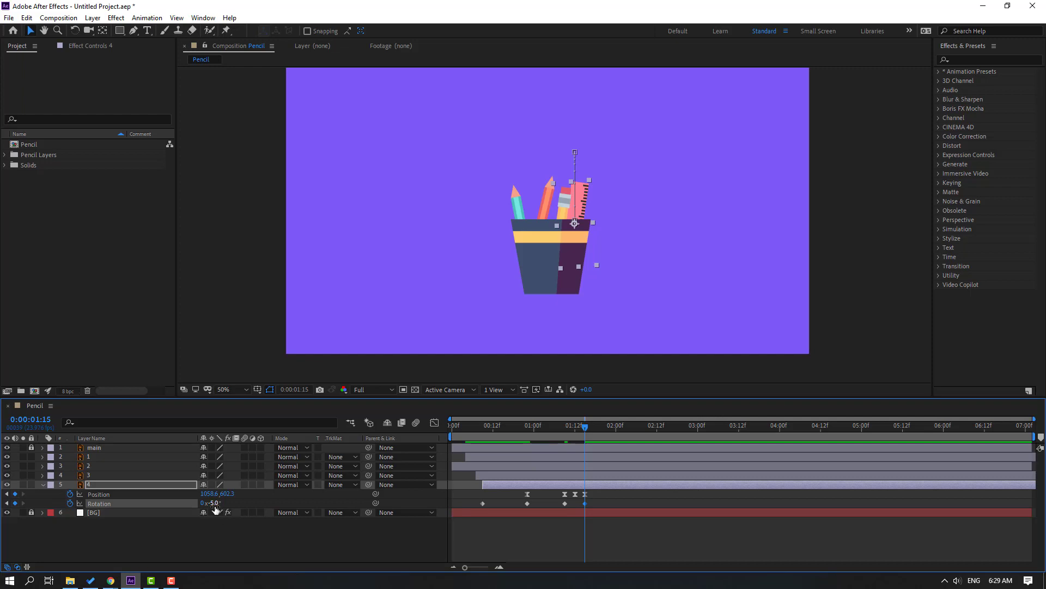
Step: Apply Easy Ease to all of layer 4's Rotation keyframes and preview the drop-in
left_click_drag(603, 502, 484, 504)
right_click(484, 504)
mouse_move(578, 495)
left_click(644, 423)
key("space")
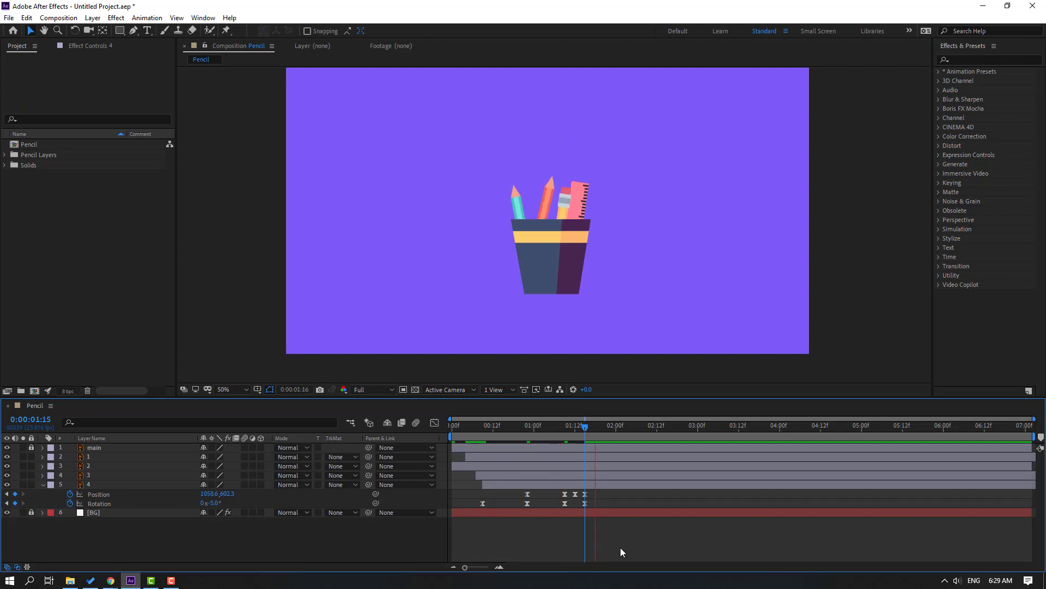
Step: End the work area just past 0:00:02:00, preview the animation and return to 0:00:00:00
key("space")
key("space")
scroll(512, 316, "down", 3)
scroll(501, 316, "up", 1)
key("Home")
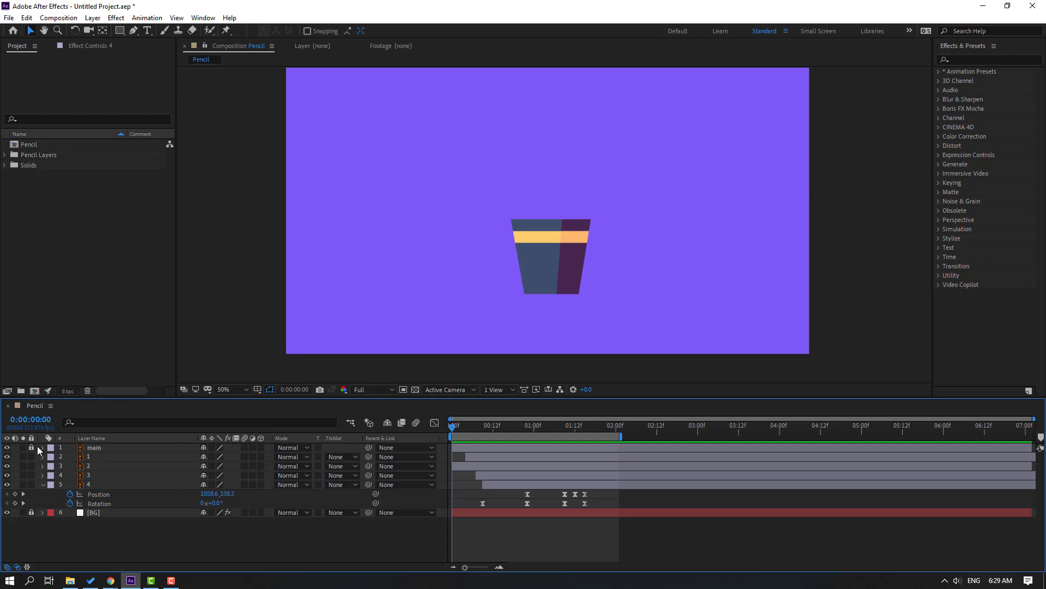
Step: Unlock the main layer and animate its Position from -168, 723.2 at 0:00:00:00 to 972, 723.2 at about 0:00:00:14
left_click(99, 449)
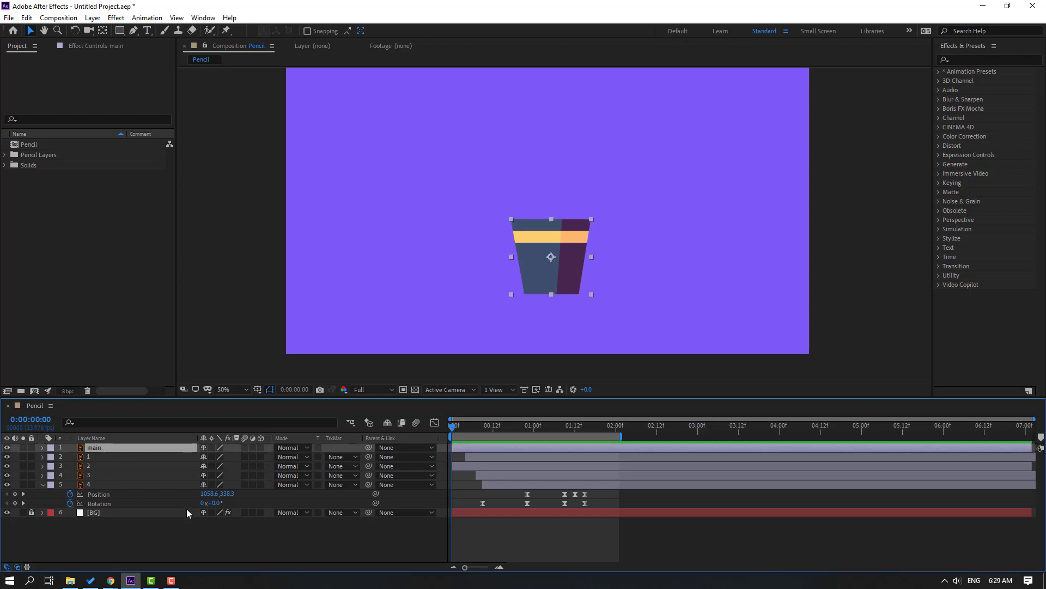
key("p")
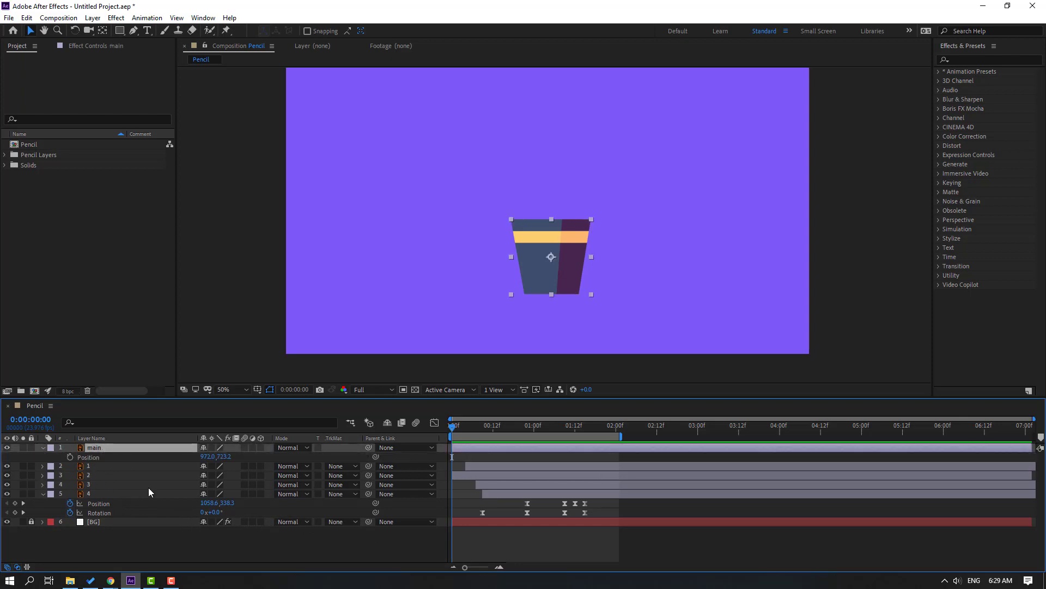
left_click(70, 458)
left_click_drag(451, 457, 501, 457)
left_click_drag(210, 457, 147, 461)
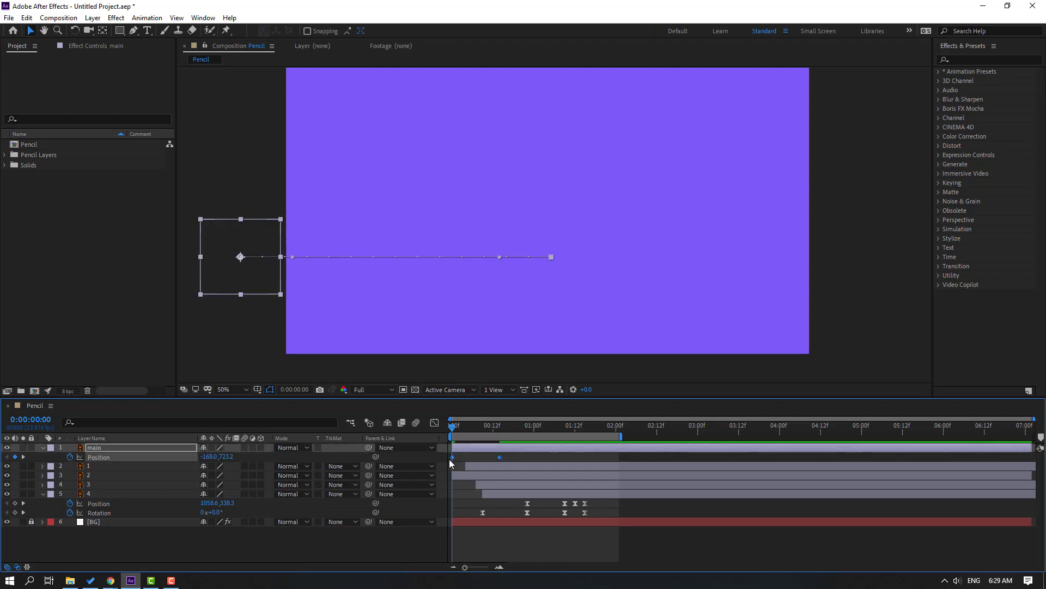
Step: Apply Easy Ease to main's two Position keyframes, shape the speed curve into an early peak with a long slowdown, and preview
right_click(453, 458)
mouse_move(545, 450)
left_click(606, 485)
left_click(435, 423)
left_click_drag(493, 539, 478, 538)
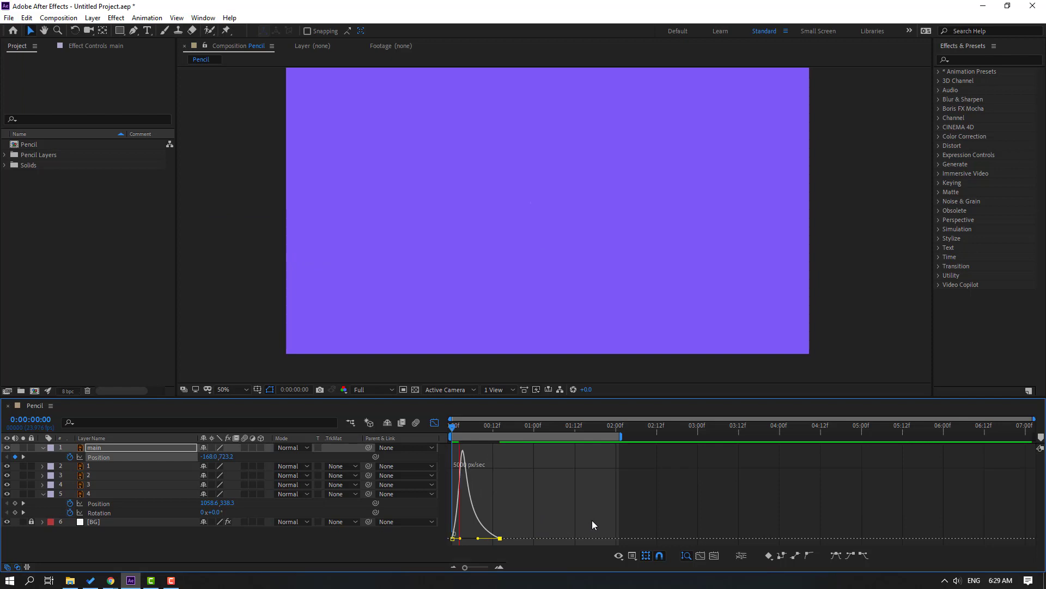
key("space")
Step: Delay main's second Position keyframe to about 0:00:01:02 and preview the slower slide-in
key("space")
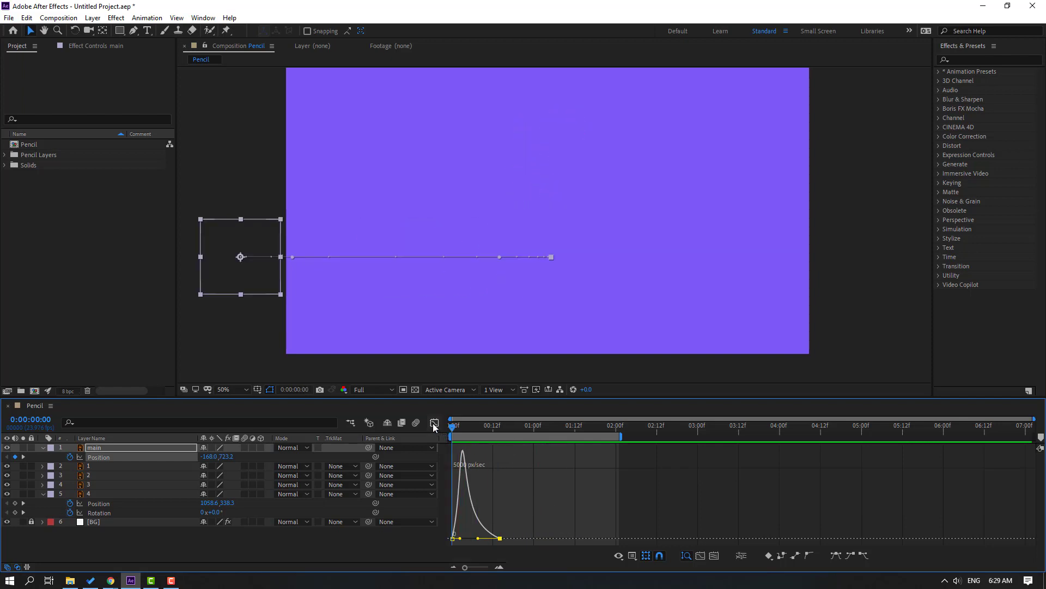
left_click(435, 423)
left_click(518, 457)
left_click(506, 457)
left_click_drag(534, 460, 541, 462)
key("space")
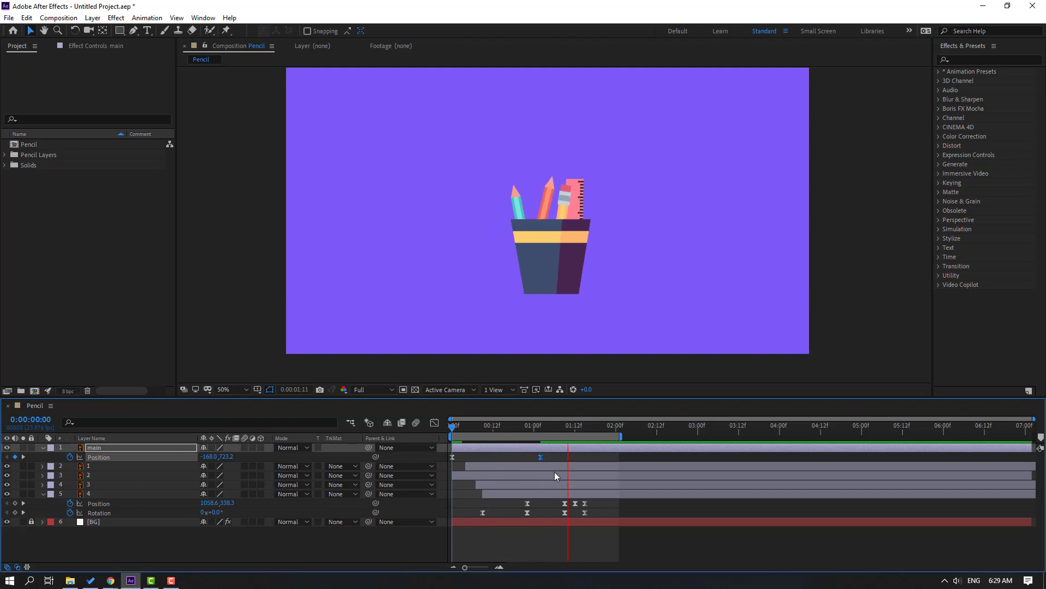
key("space")
Step: Lengthen the starting ease on main's Position speed curve so it peaks at about 0:00:00:09, and preview
left_click(435, 423)
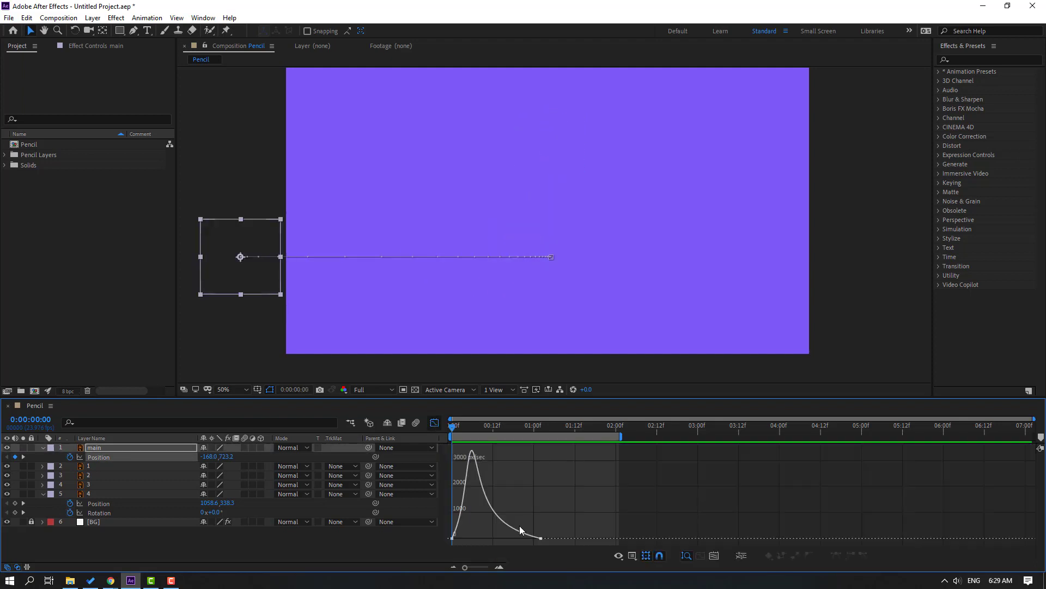
left_click_drag(467, 539, 476, 540)
key("space")
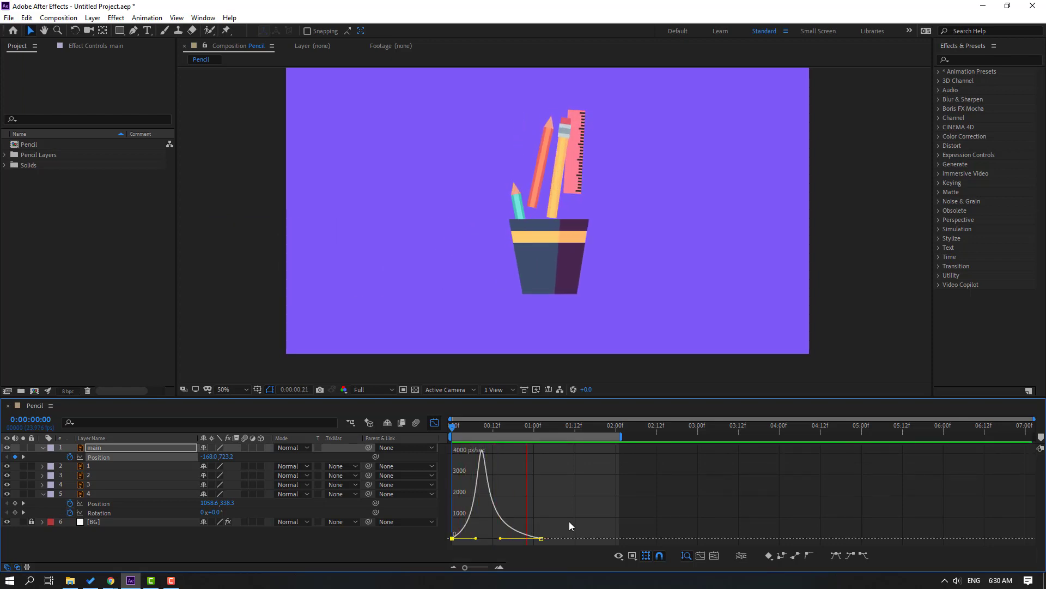
left_click(438, 426)
Step: Collapse layer 4 and split layers 1 to 4 at 0:00:01:18
left_click_drag(529, 429, 586, 439)
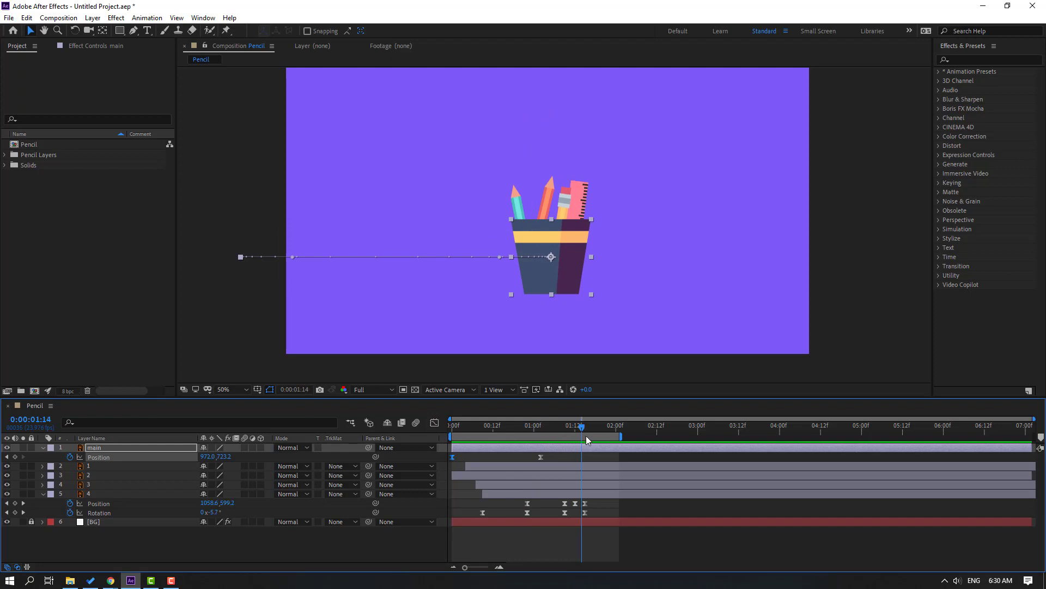
left_click(44, 494)
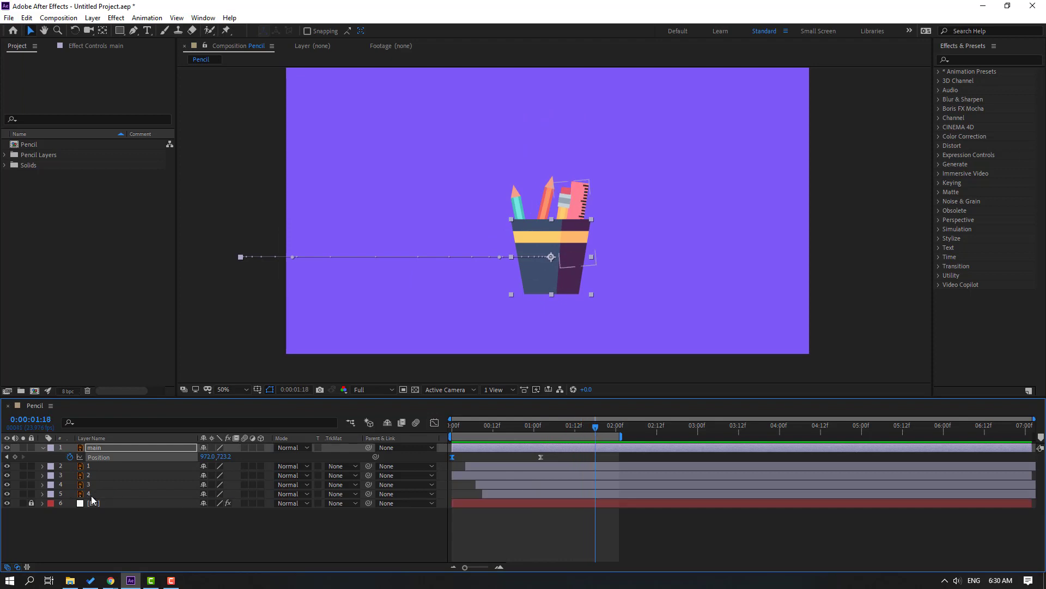
left_click(93, 494)
left_click(95, 486, "ctrl")
left_click(96, 484, "ctrl")
left_click(96, 473, "ctrl")
left_click(96, 474, "ctrl")
left_click(93, 484, "ctrl")
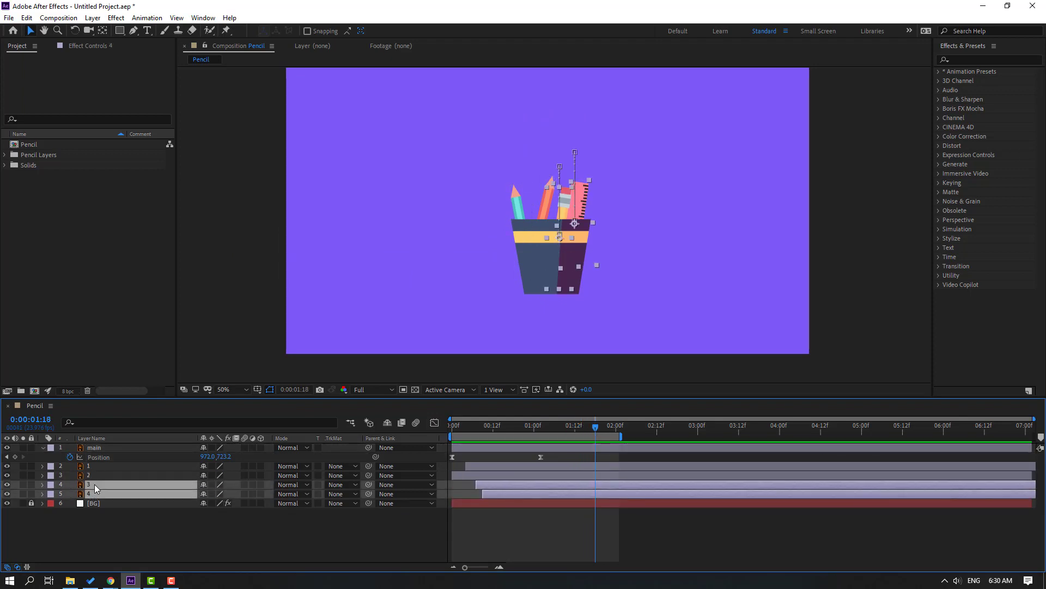
left_click(96, 475, "ctrl")
left_click(98, 467, "ctrl")
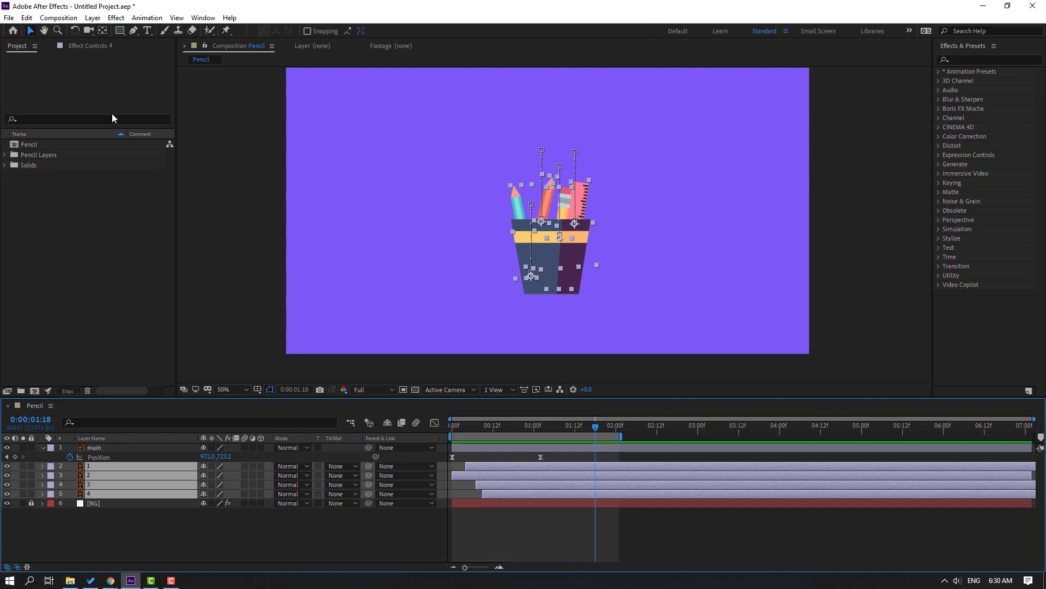
left_click(26, 18)
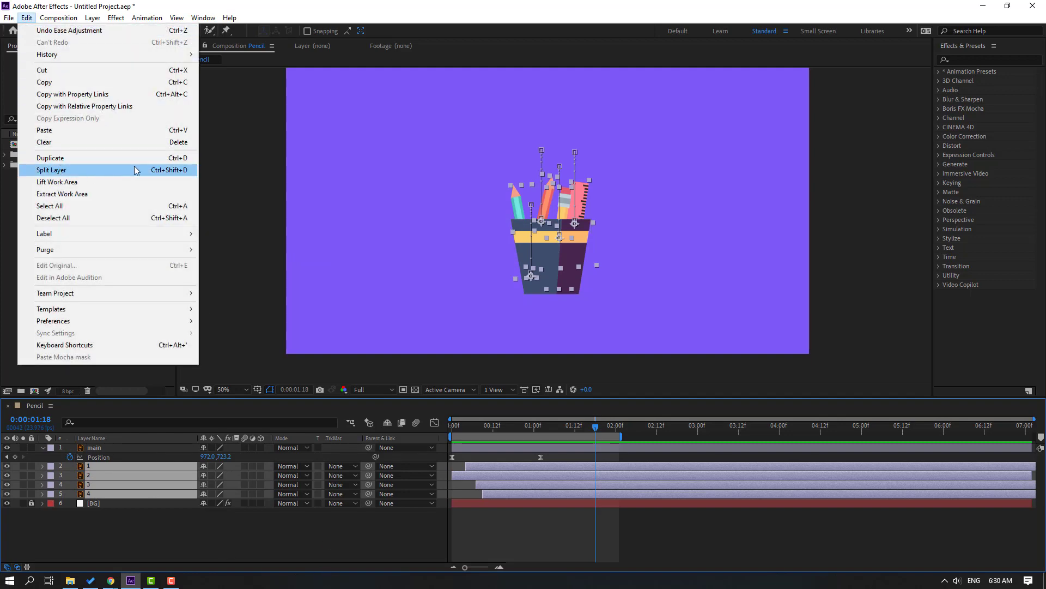
left_click(51, 170)
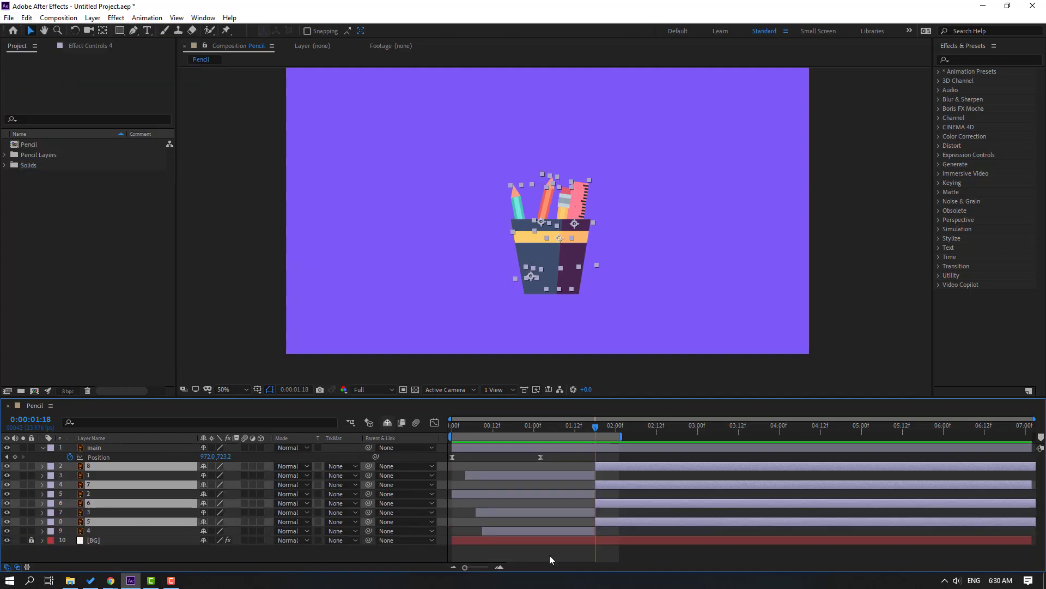
Step: Parent the split-off layers 5 to 8 to main and add a holding Position keyframe on main at 0:00:01:18
left_click_drag(207, 470, 94, 448)
left_click_drag(539, 427, 597, 432)
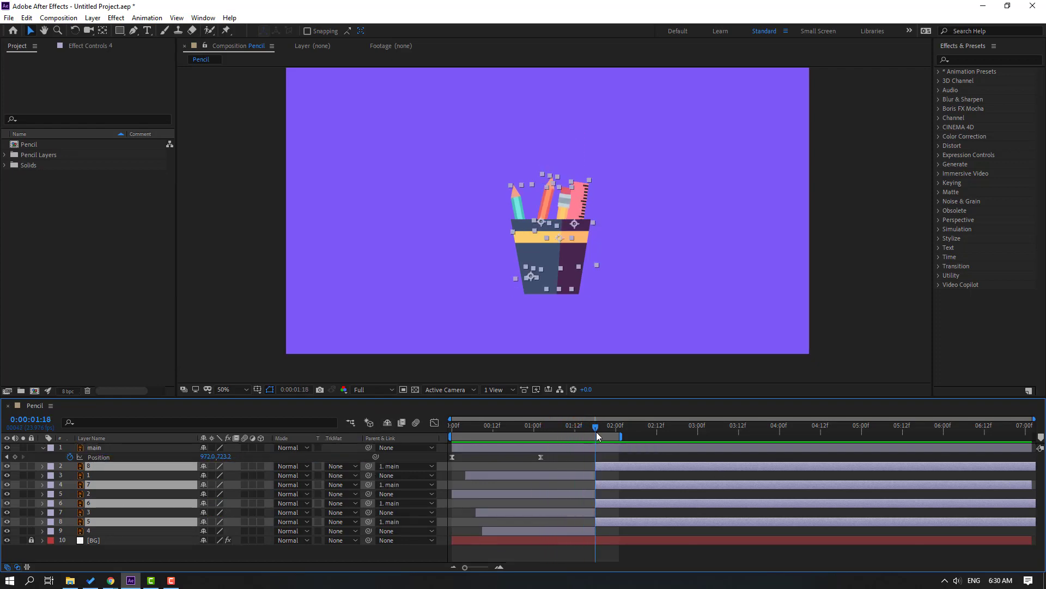
left_click(96, 450)
left_click(15, 457)
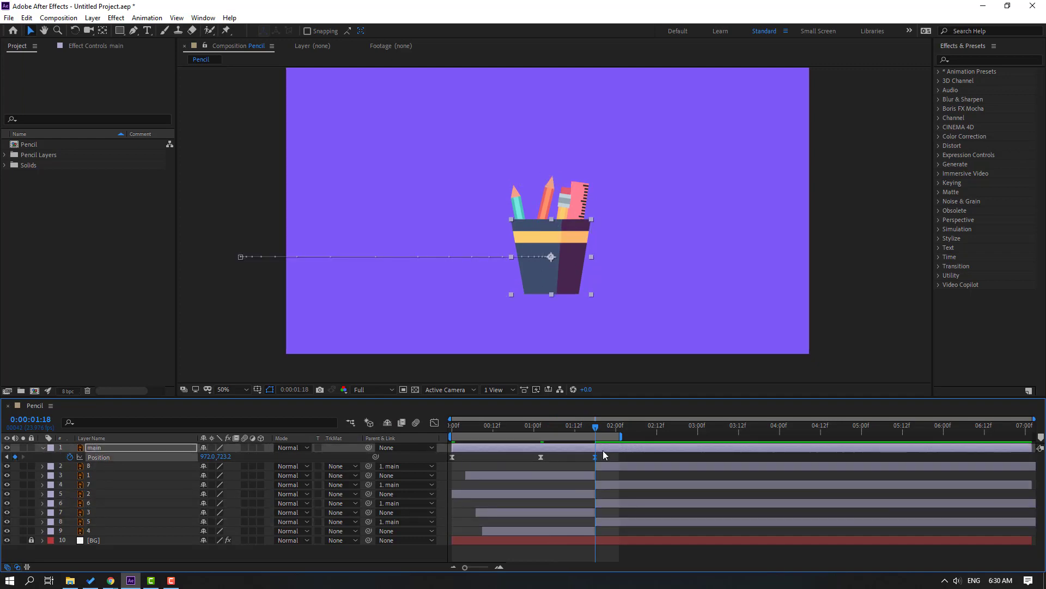
Step: Set main's Position to 2082, 723.2 at 0:00:02:20 and lengthen the starting ease of its exit speed curve
left_click_drag(643, 426, 676, 432)
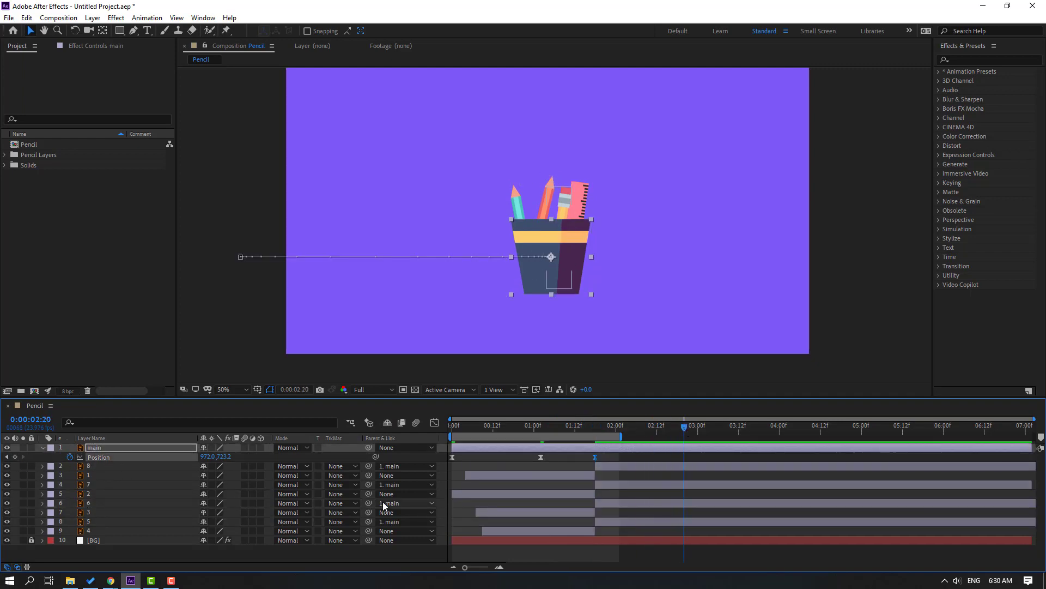
left_click_drag(211, 464, 271, 461)
left_click_drag(696, 456, 596, 465)
left_click(434, 424)
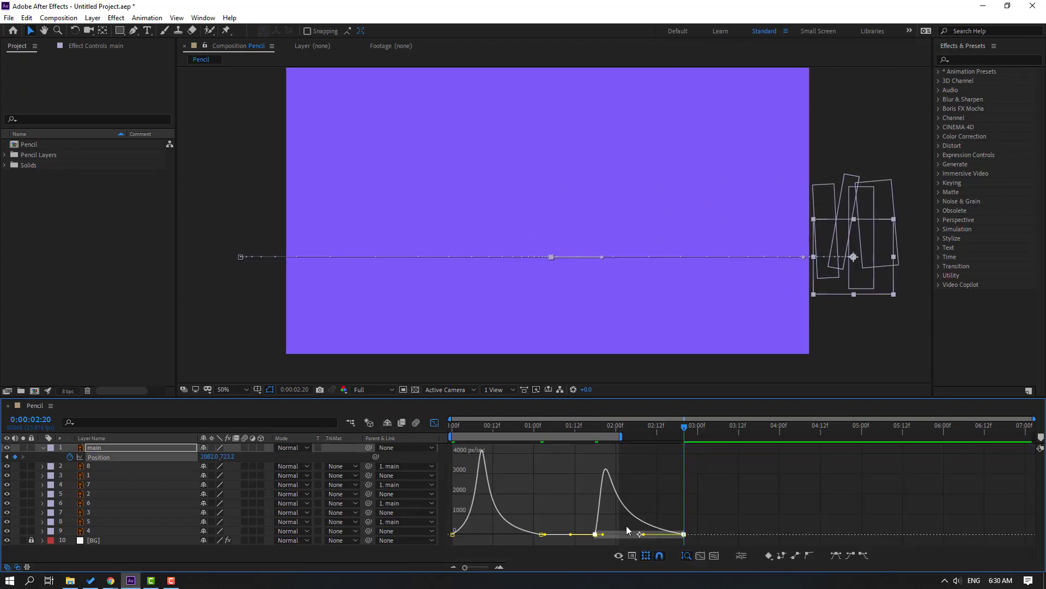
left_click_drag(606, 541, 614, 539)
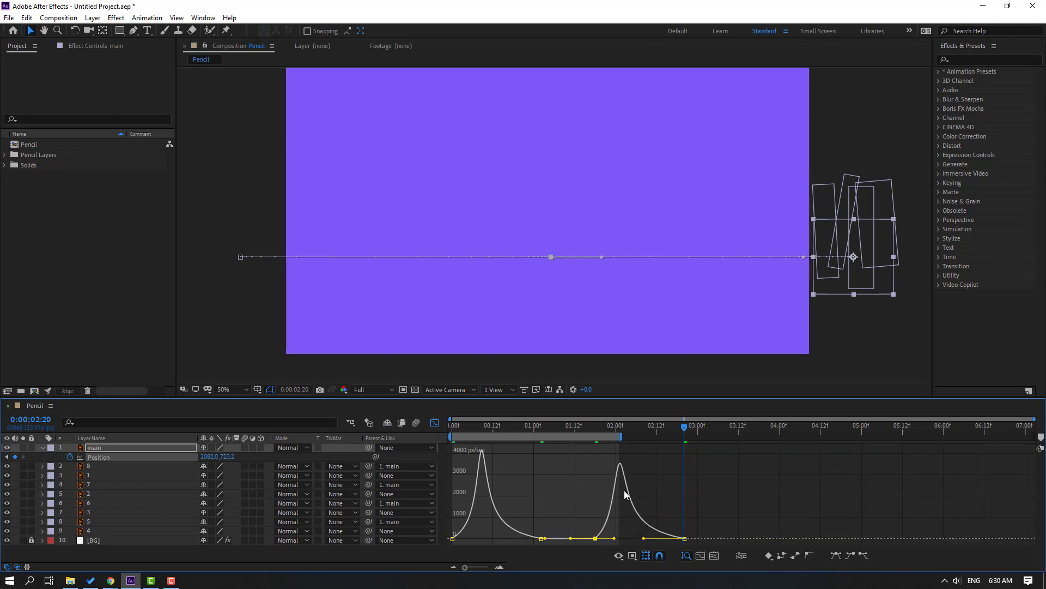
Step: Extend the work area to just past 0:00:03:00, preview the cup's entrance and exit, and leave the graph view
left_click_drag(621, 436, 707, 437)
key("space")
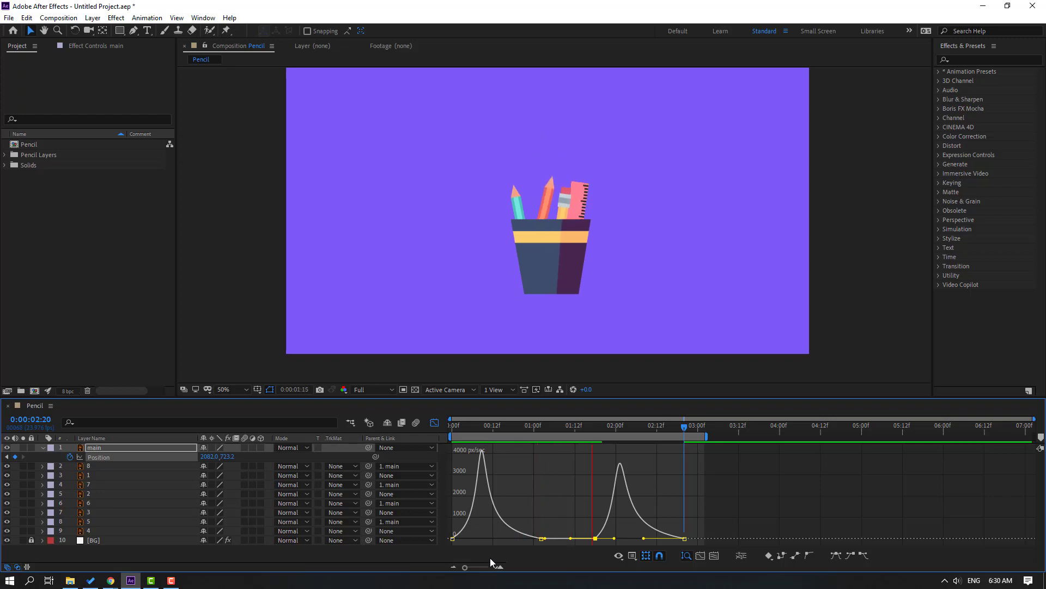
key("space")
left_click(434, 422)
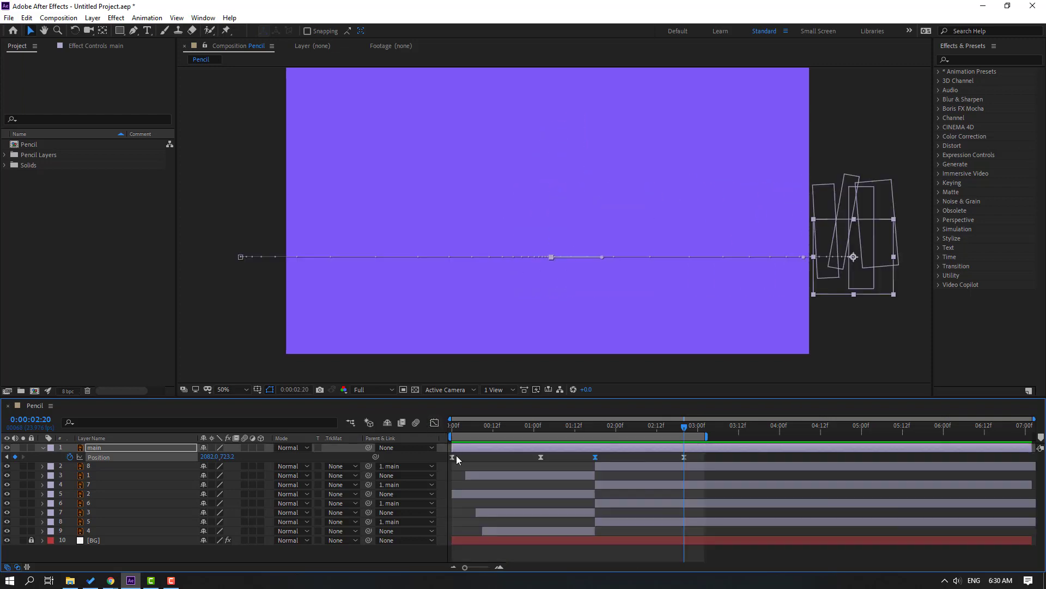
Step: Select layers 5 to 8 and show their Position properties at 0:00:01:18
left_click(605, 469)
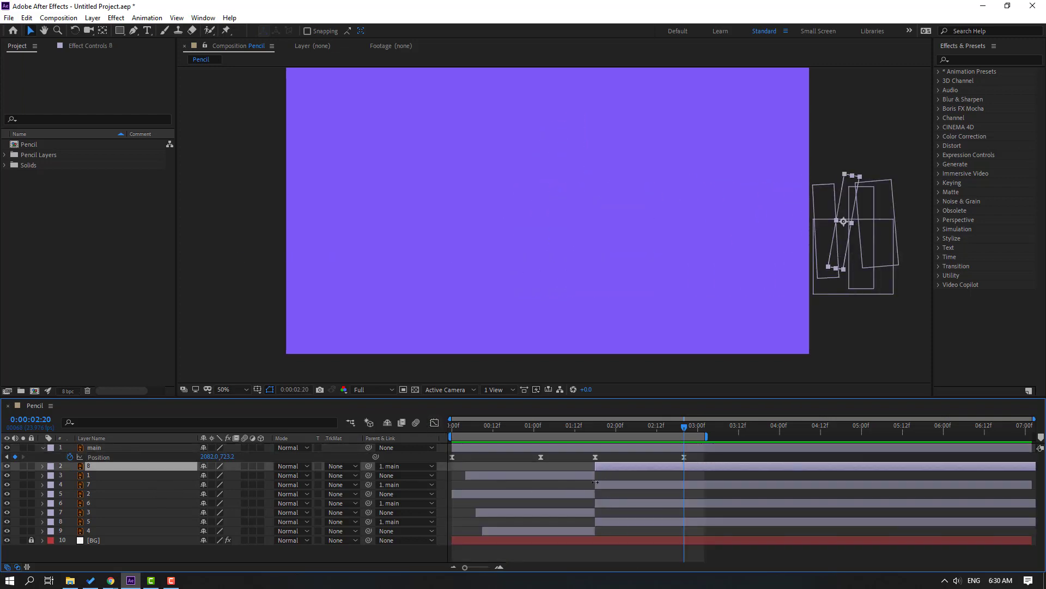
left_click(609, 484, "ctrl")
left_click(611, 501, "ctrl")
left_click(610, 521, "ctrl")
left_click_drag(94, 482, 192, 472)
left_click(598, 429)
left_click_drag(597, 429, 596, 430)
key("p")
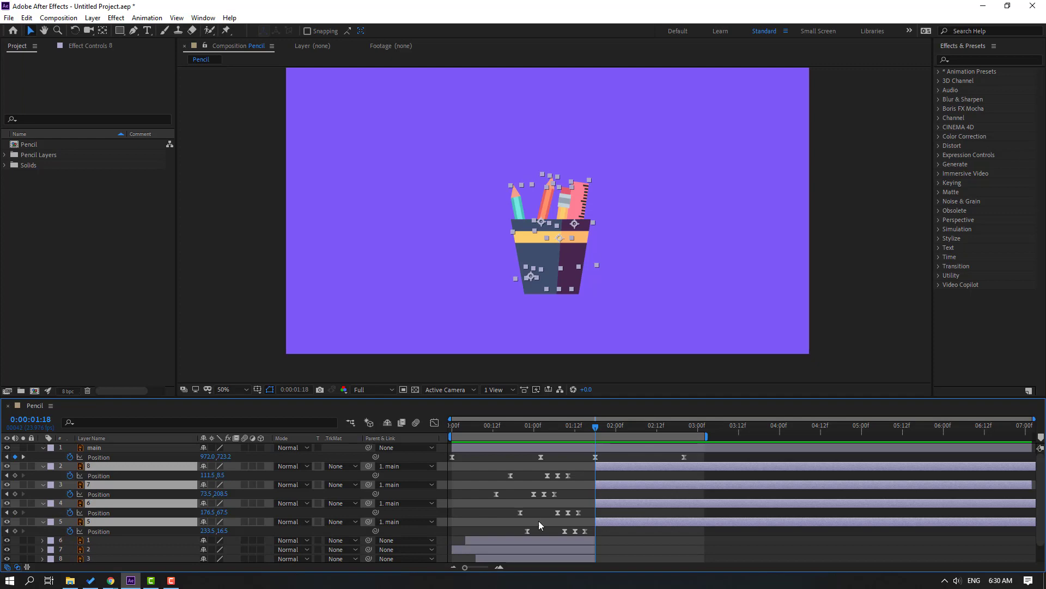
Step: Remove the existing Position keyframes from layers 5 to 8 and add a fresh one on each at 0:00:01:18
left_click(70, 475)
left_click(70, 494)
left_click(70, 512)
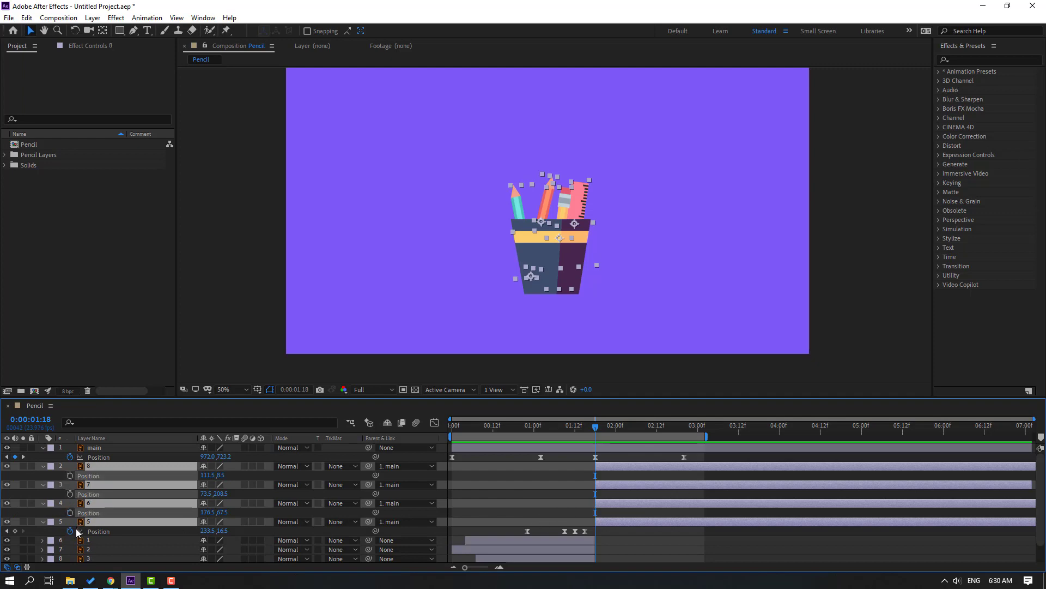
left_click(70, 531)
left_click(70, 476)
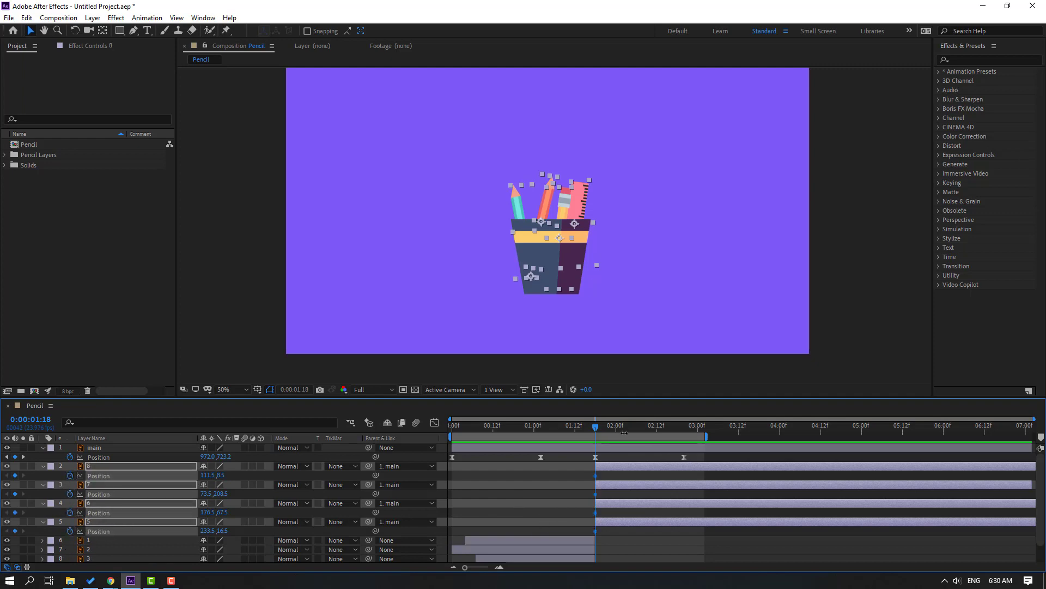
Step: At 0:00:02:02, set Position to 82.5, 8.5 on layer 8, 69.5, 208.5 on layer 7, 115.5, 67.5 on layer 6 and 165.5, 16.5 on layer 5
left_click_drag(603, 430, 624, 431)
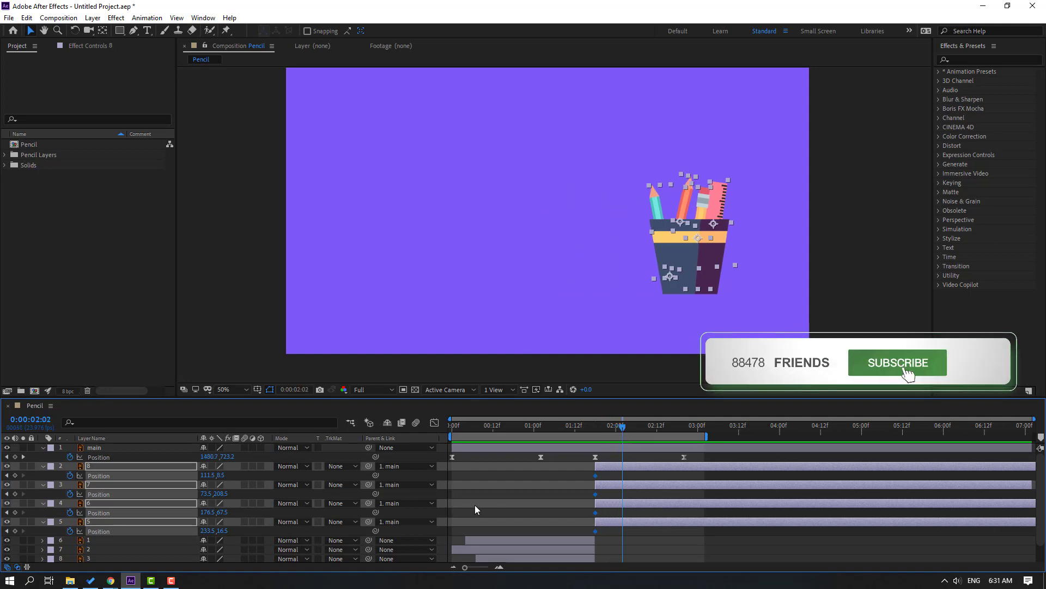
left_click(475, 485)
mouse_move(207, 474)
left_mouse_down()
mouse_move(194, 475)
mouse_move(195, 491)
mouse_move(208, 488)
mouse_move(190, 515)
mouse_move(175, 515)
mouse_move(186, 532)
mouse_move(172, 533)
left_mouse_up()
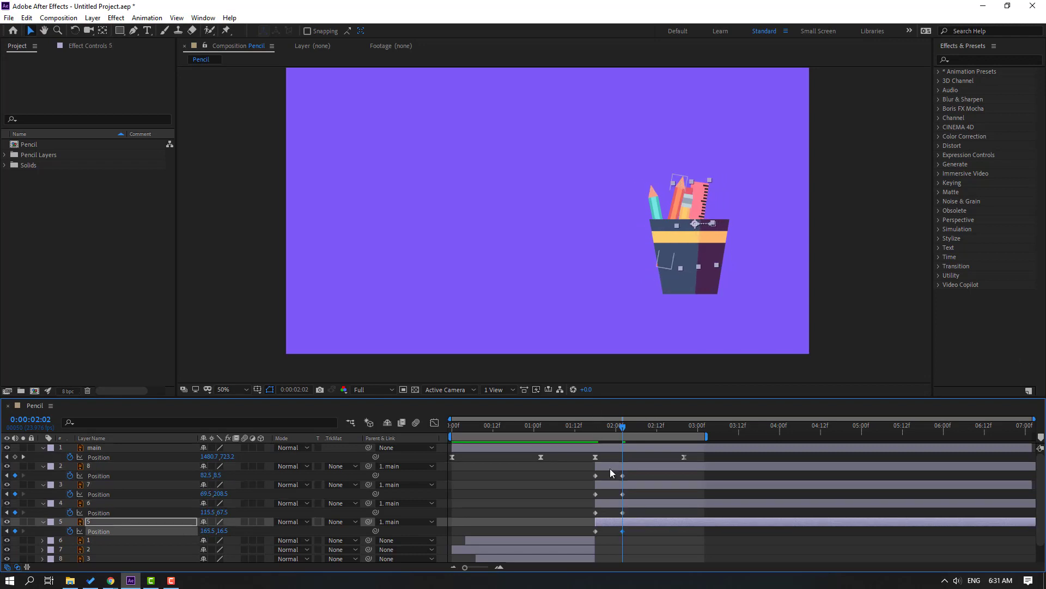
Step: Apply Easy Ease to both Position keyframes of each of layers 5 to 8
left_click_drag(580, 430, 650, 428)
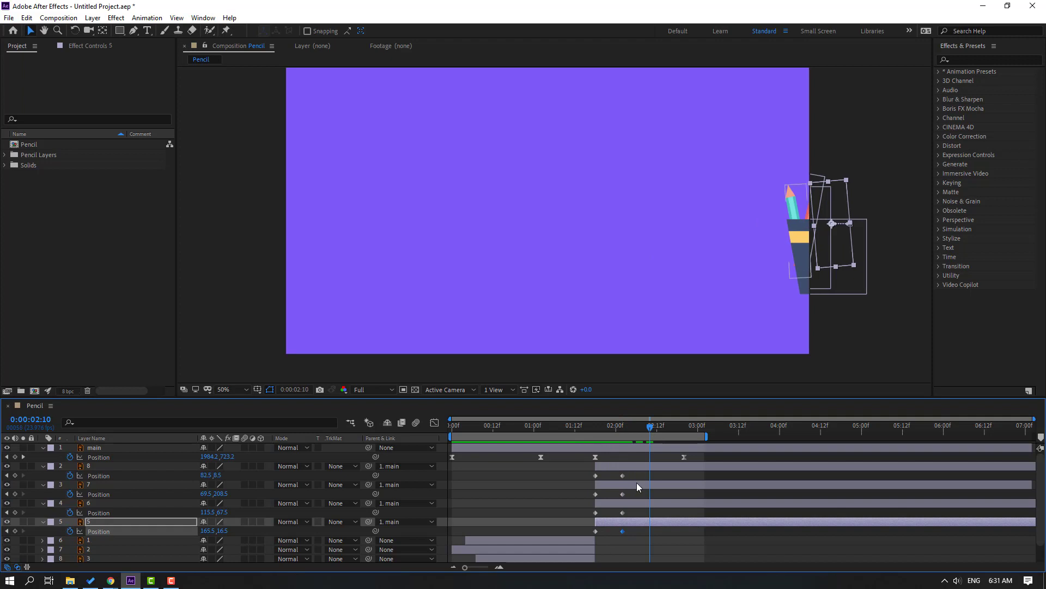
left_click_drag(634, 471, 589, 536)
right_click(596, 531)
mouse_move(612, 524)
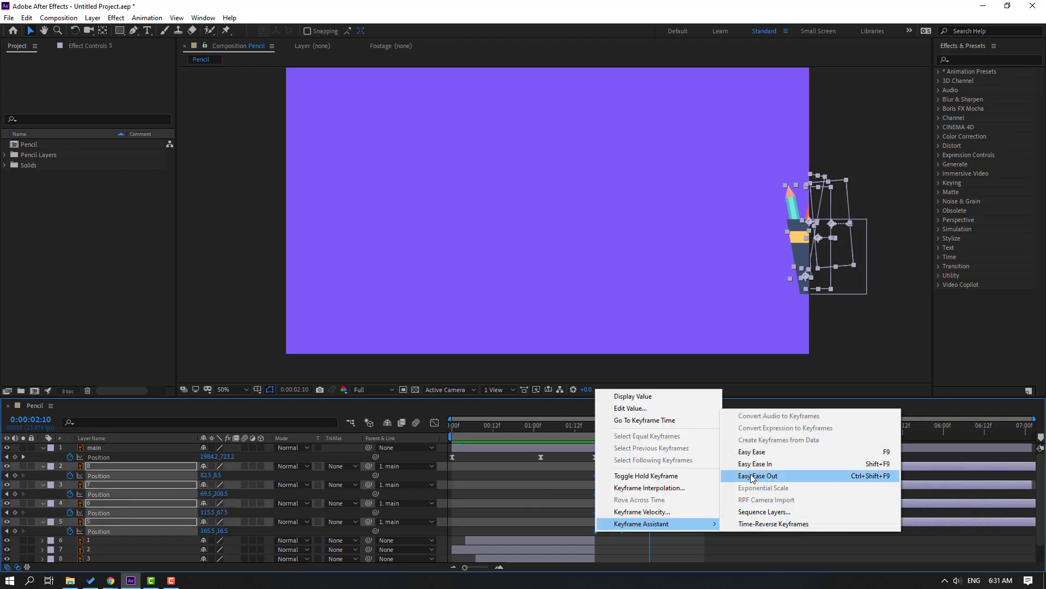
left_click(754, 453)
Step: Start the work area at about 0:00:01:10 and preview the cup's exit
left_click_drag(486, 438, 566, 436)
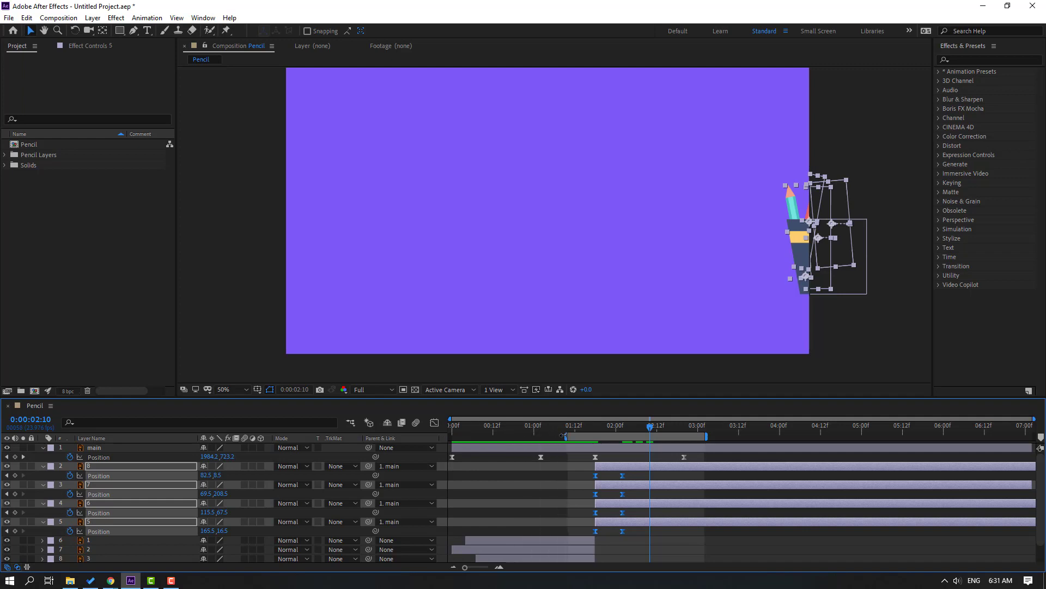
key("space")
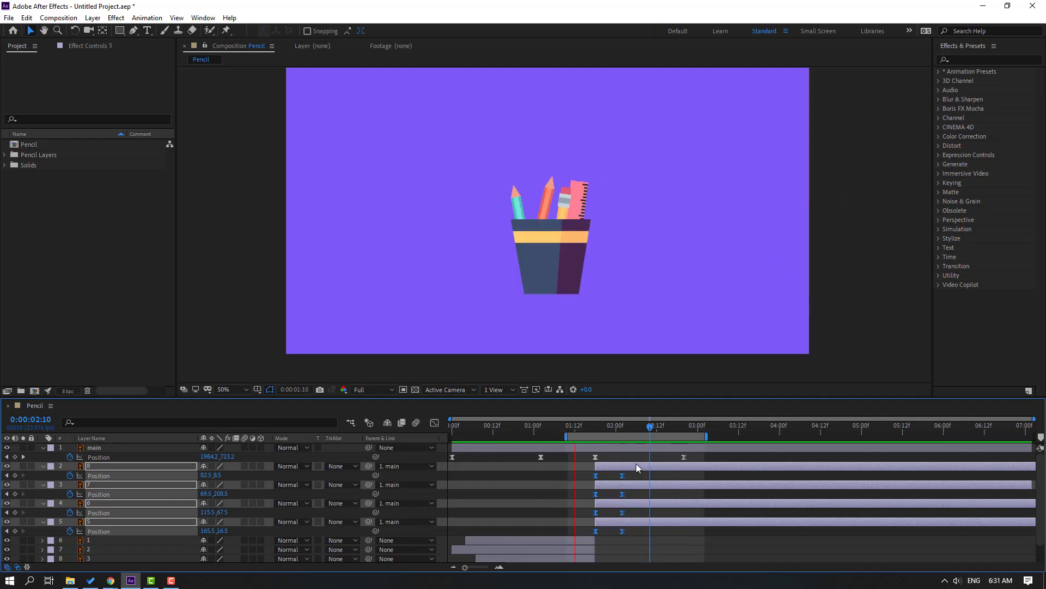
key("space")
Step: Reshape main's exit speed curve into a later, sharper peak at about 0:00:02:07 and preview
left_click_drag(694, 456, 588, 460)
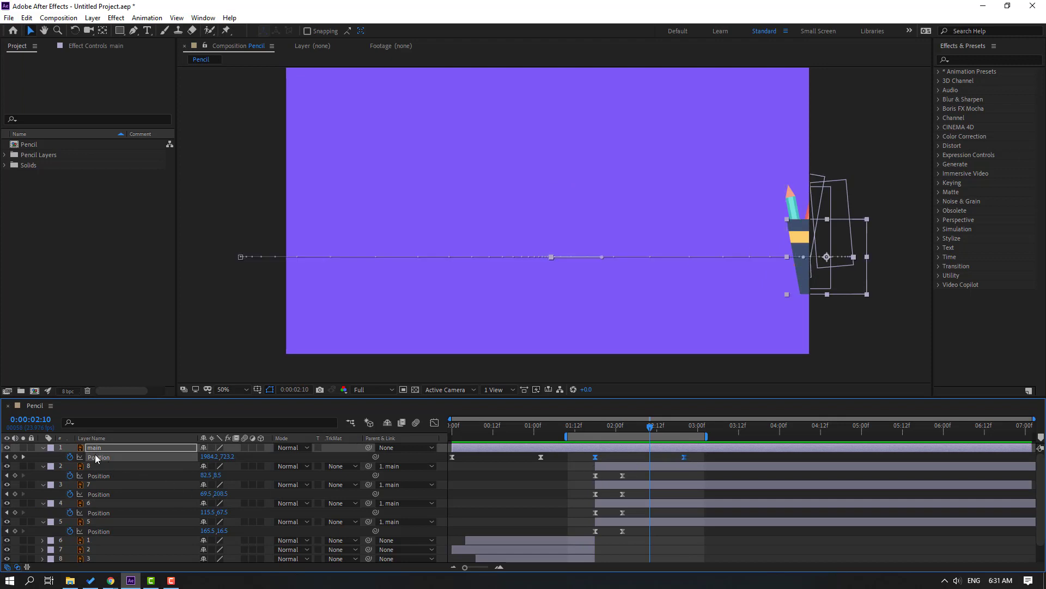
left_click(432, 424)
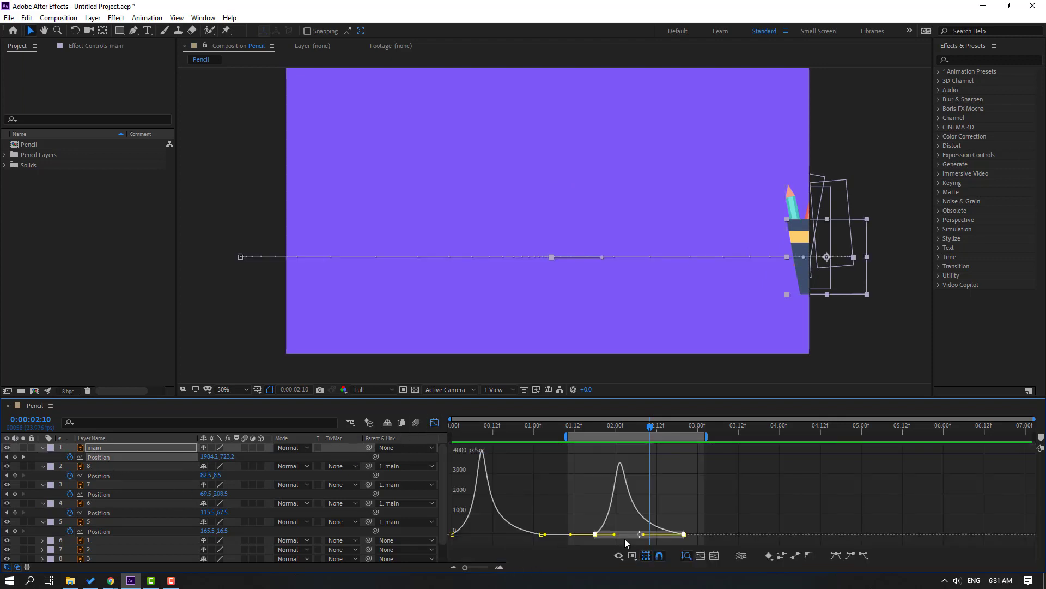
left_click_drag(692, 530, 627, 539)
key("space")
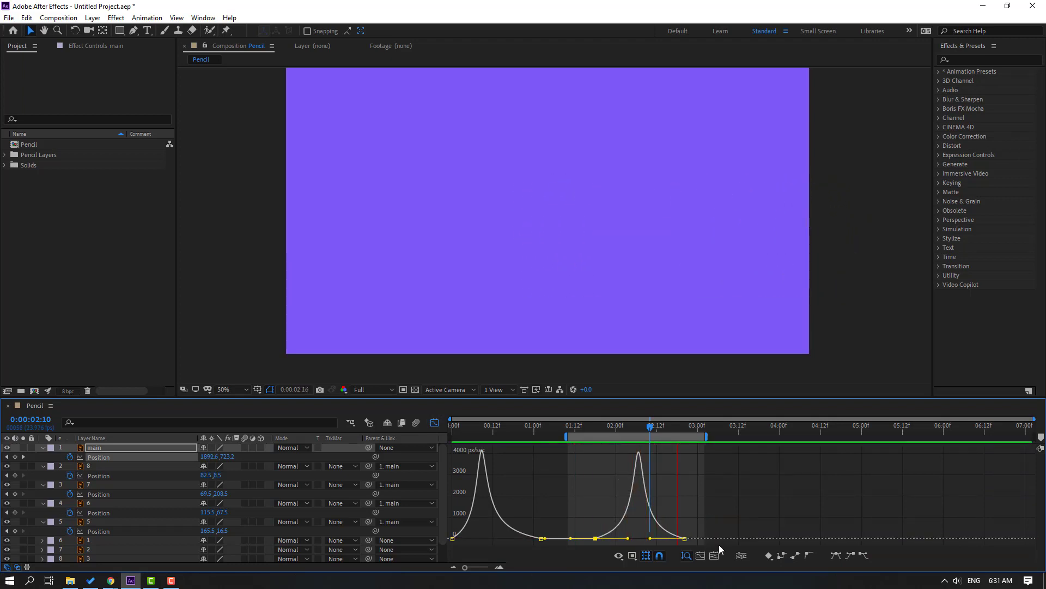
Step: Move the last Position keyframes of layers 5 to 8 to about 0:00:02:11 and preview the exit
key("space")
mouse_move(478, 457)
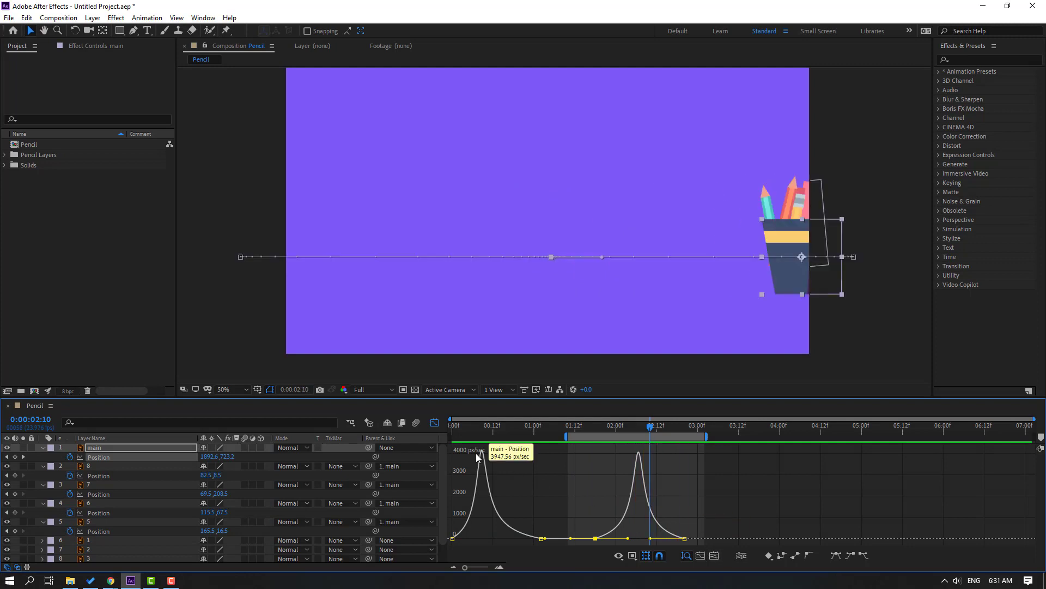
left_click(435, 423)
left_click(616, 425)
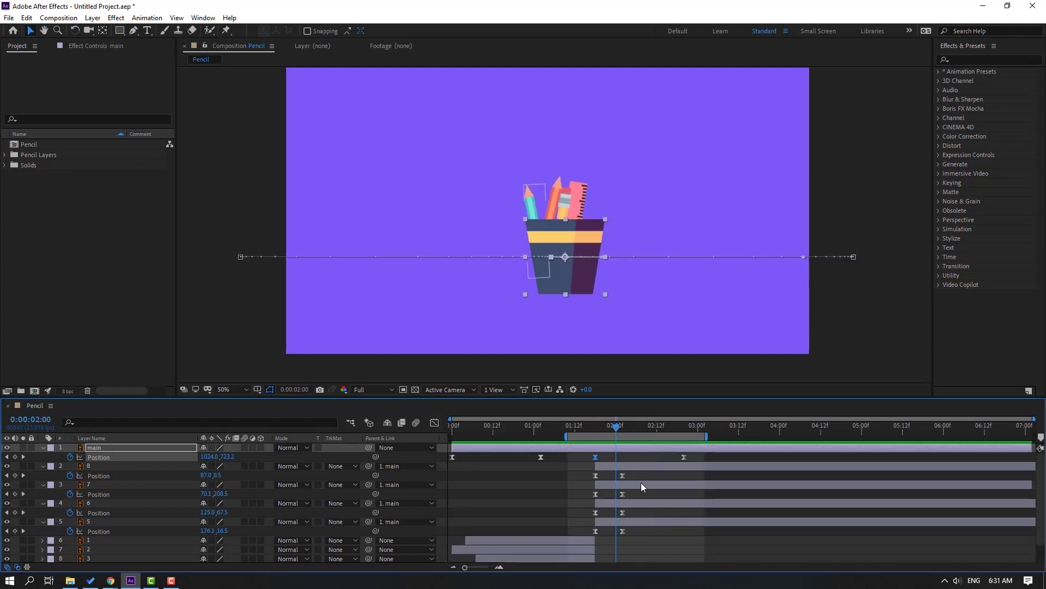
left_click_drag(636, 479, 621, 539)
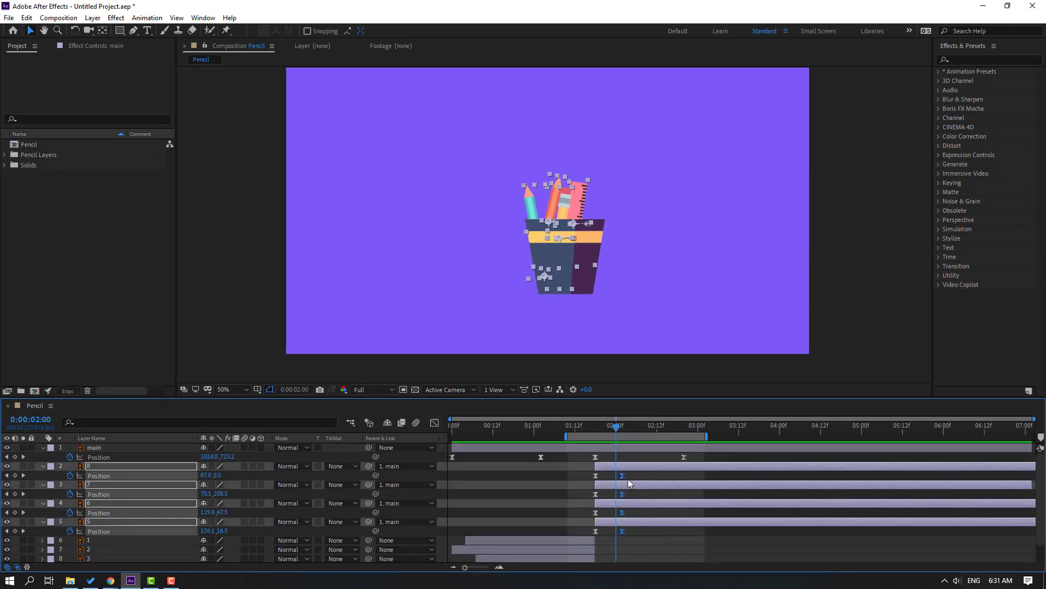
left_click_drag(623, 475, 653, 475)
key("space")
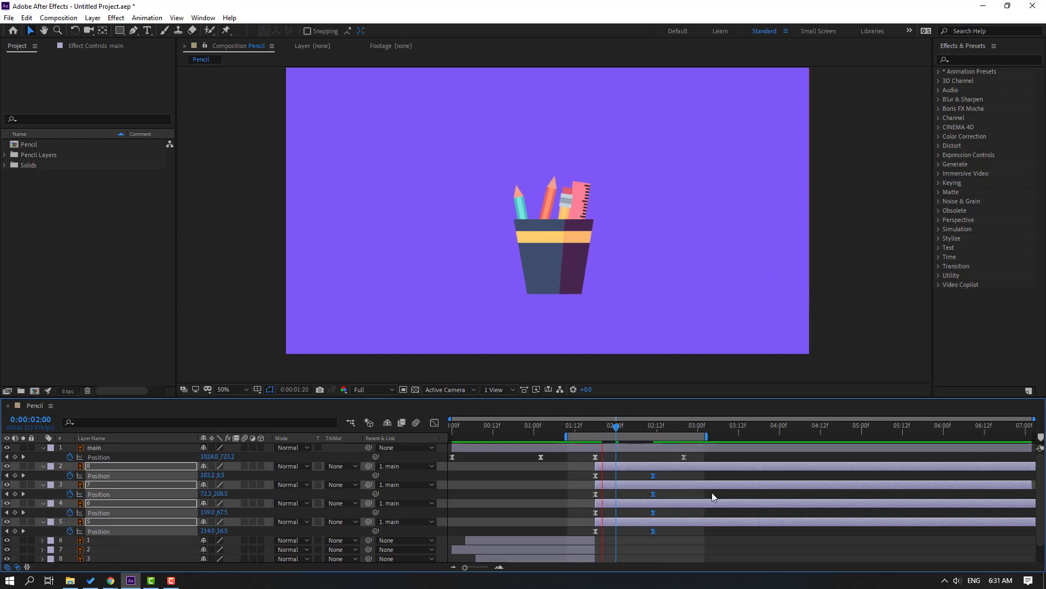
key("space")
Step: Shift both of layer 8's Position keyframes about three frames later, starting at about 0:00:01:21
left_click(595, 476)
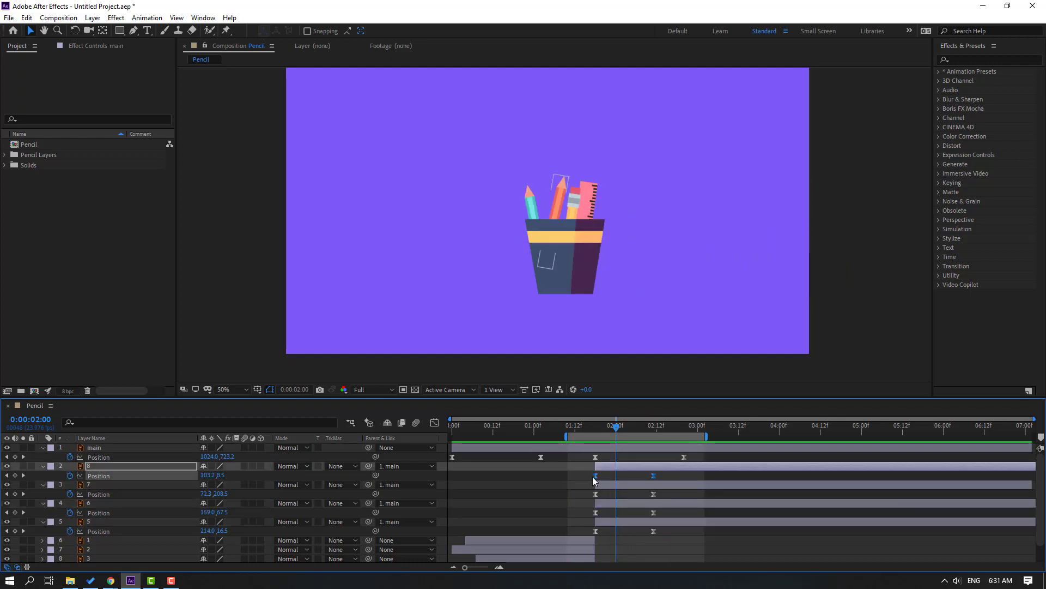
left_click_drag(604, 476, 607, 477)
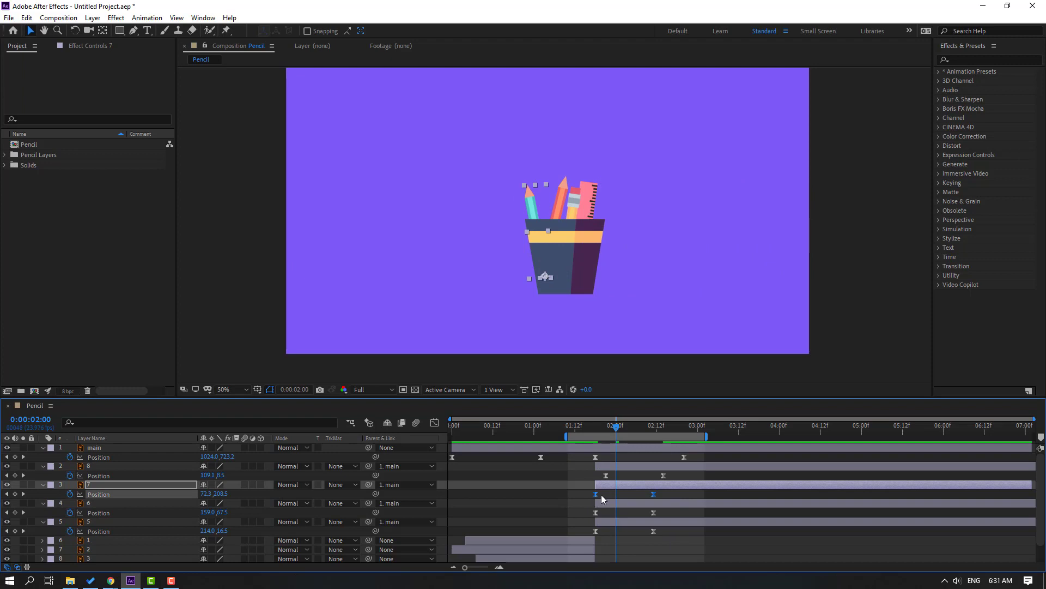